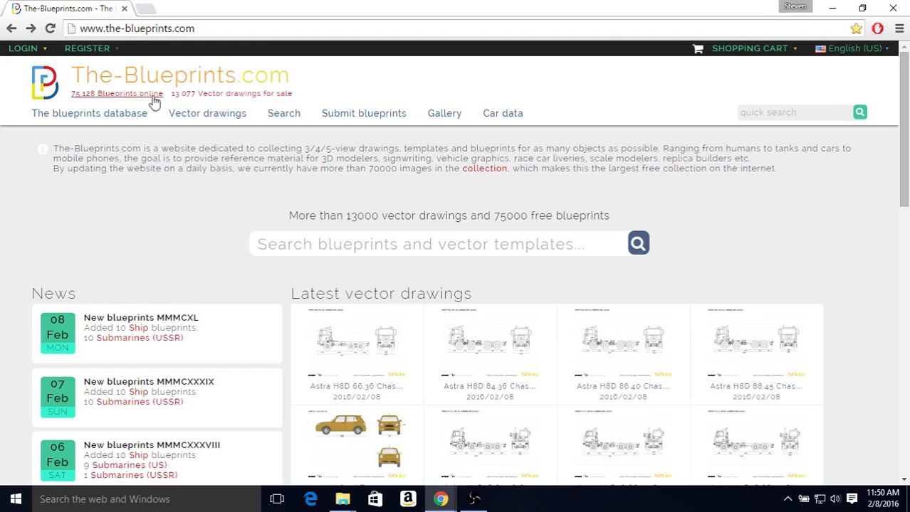
Browse the categories of the blueprints database and open the Cars listing
click(62, 118)
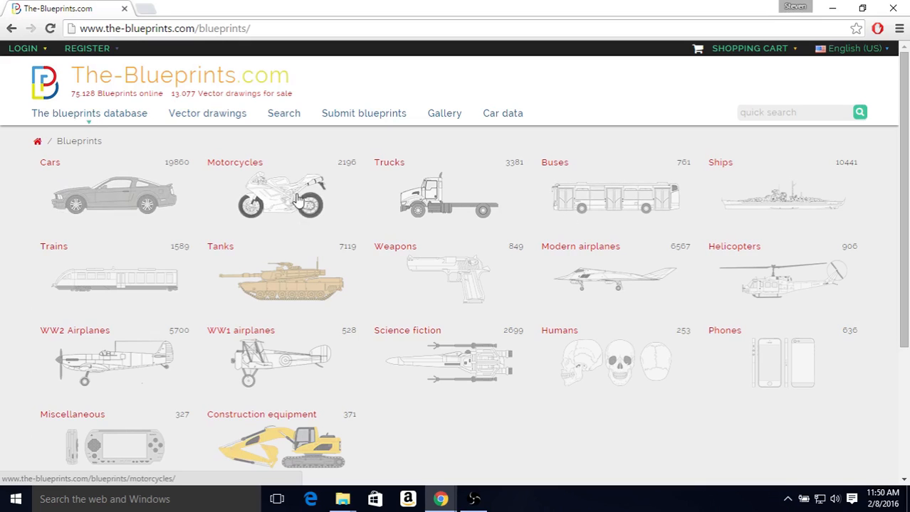
drag(907, 212, 903, 293)
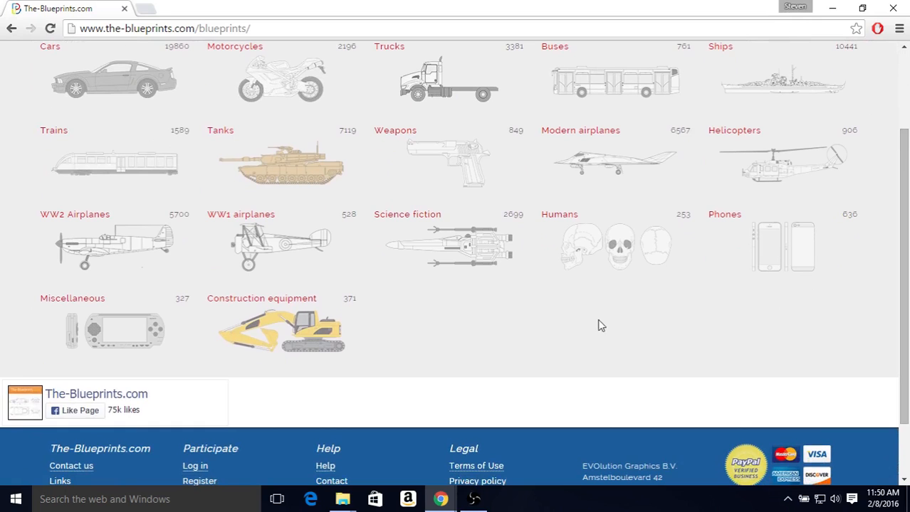
drag(905, 137, 905, 56)
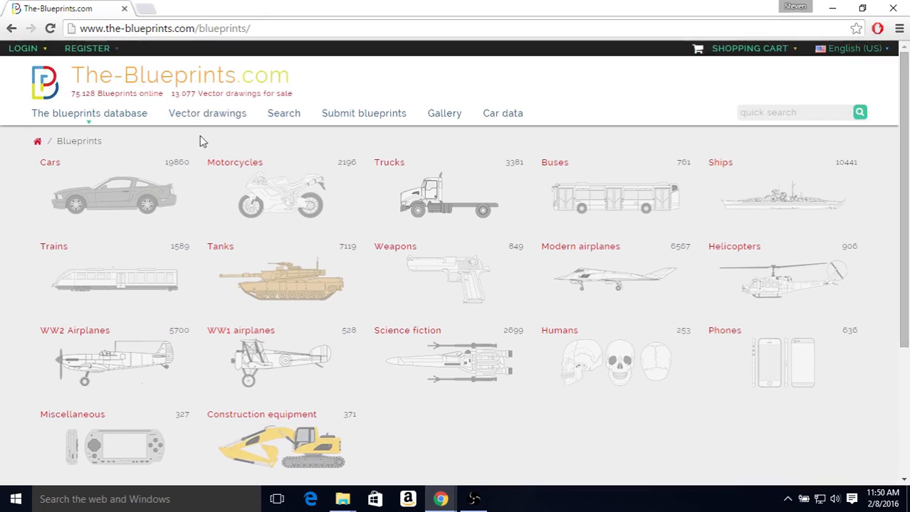
click(103, 188)
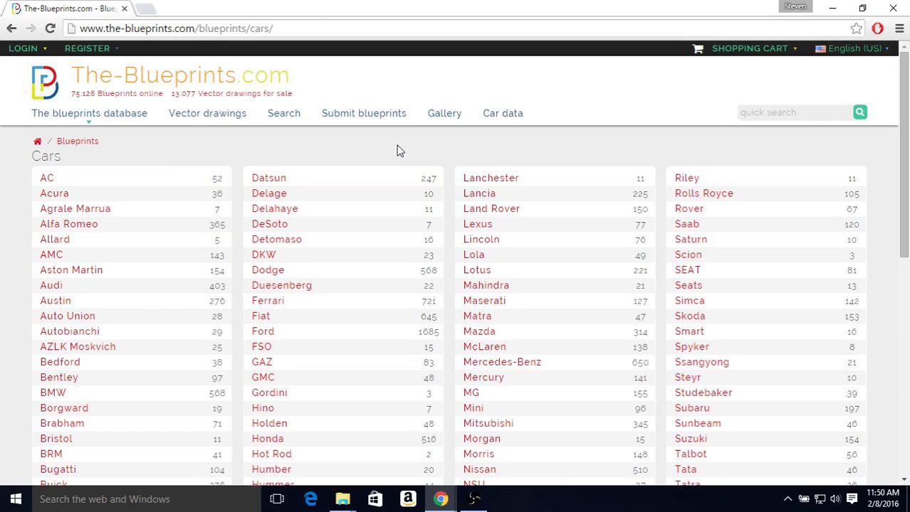
Search the blueprint site for "mclaren 650s"
click(745, 112)
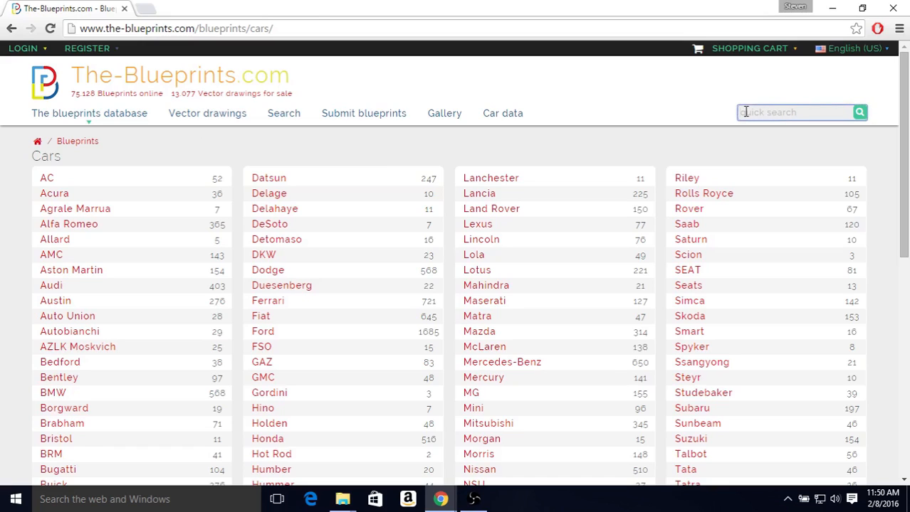
text(mcla)
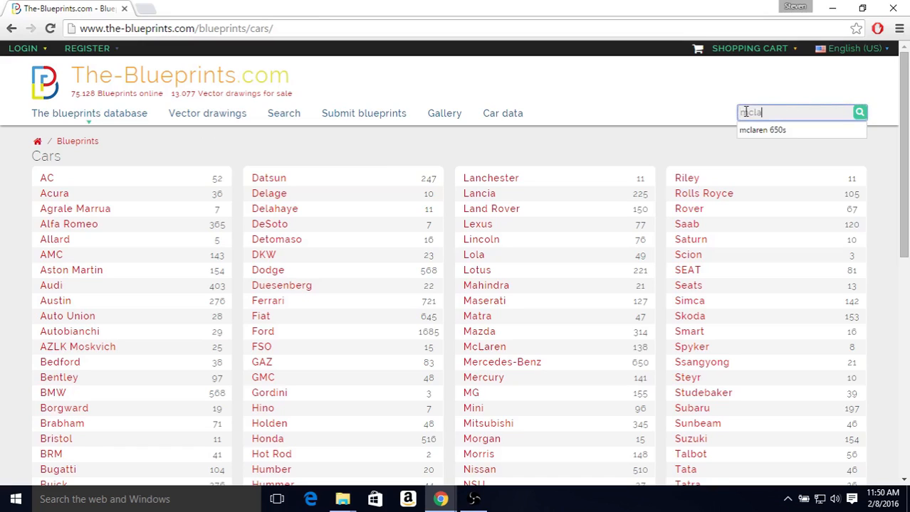
text(re 60)
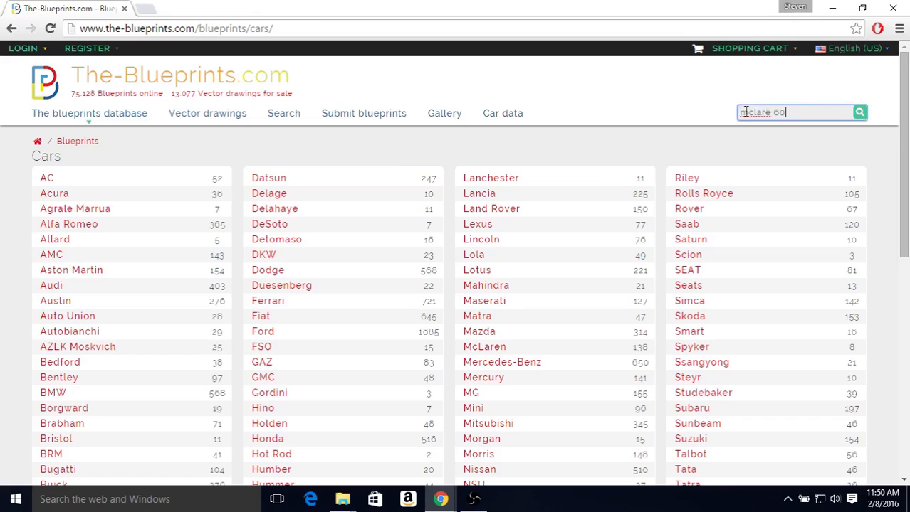
text(50s)
key(Return)
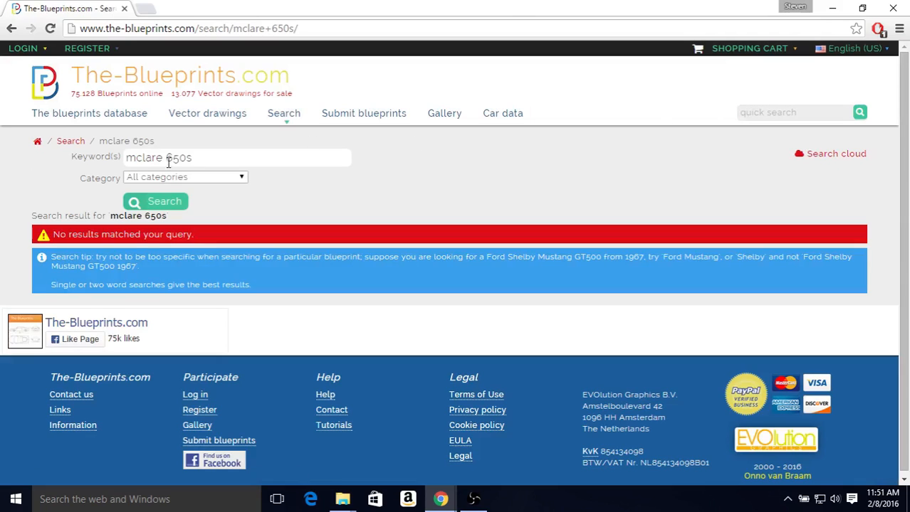
click(162, 158)
text(n)
key(Return)
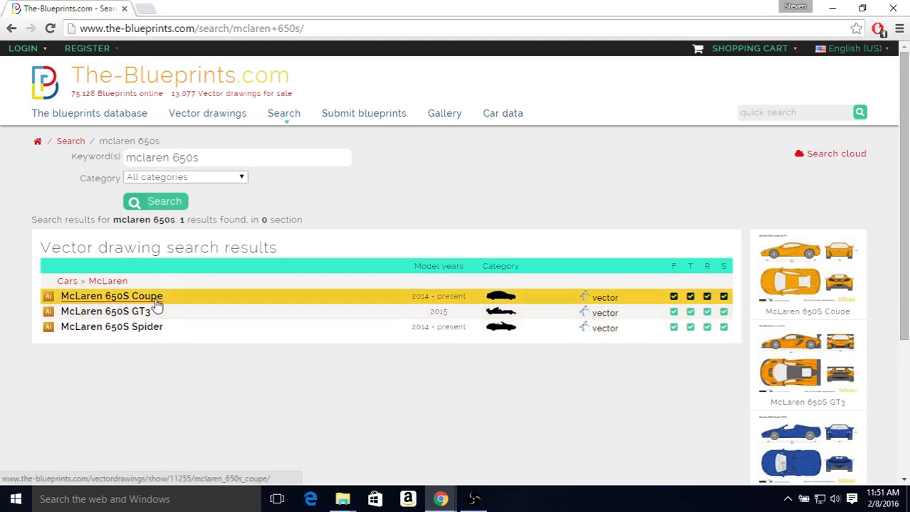
Open the McLaren 650S Coupe vector drawing and review its details and preview
click(112, 298)
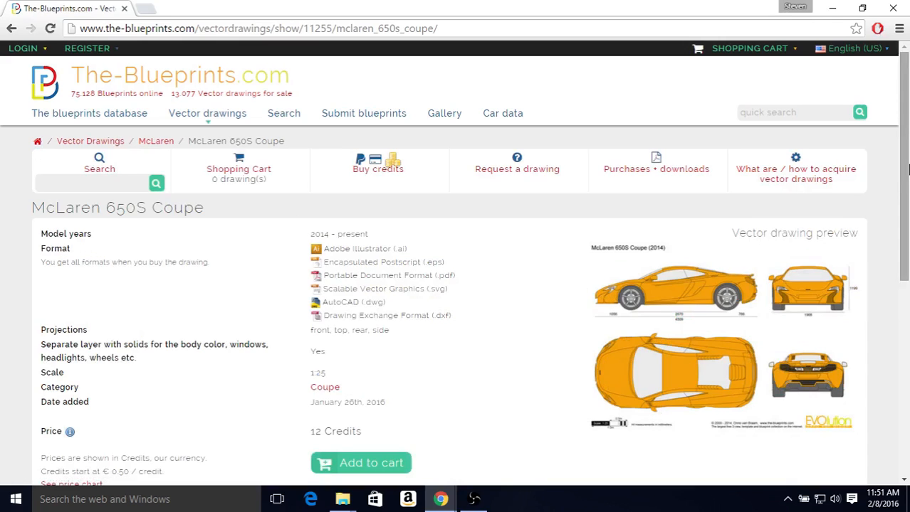
scroll(898, 211, down, 1)
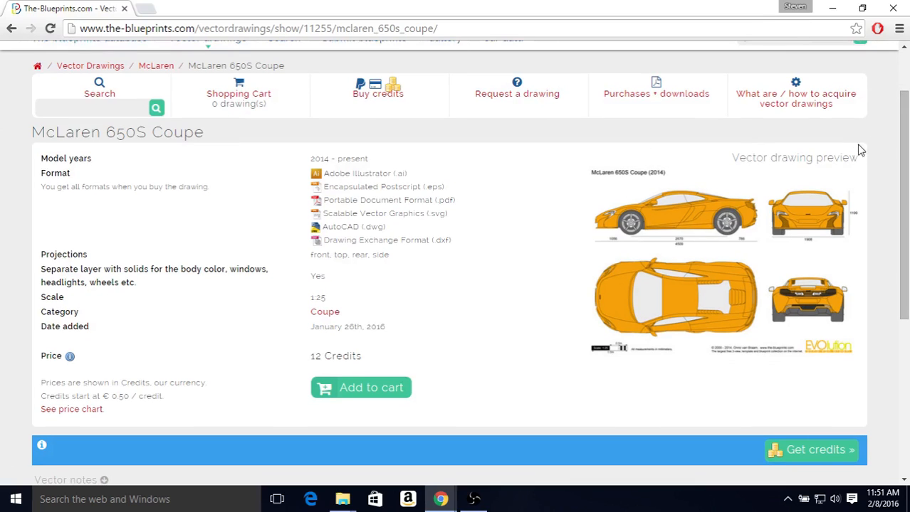
drag(906, 122, 906, 133)
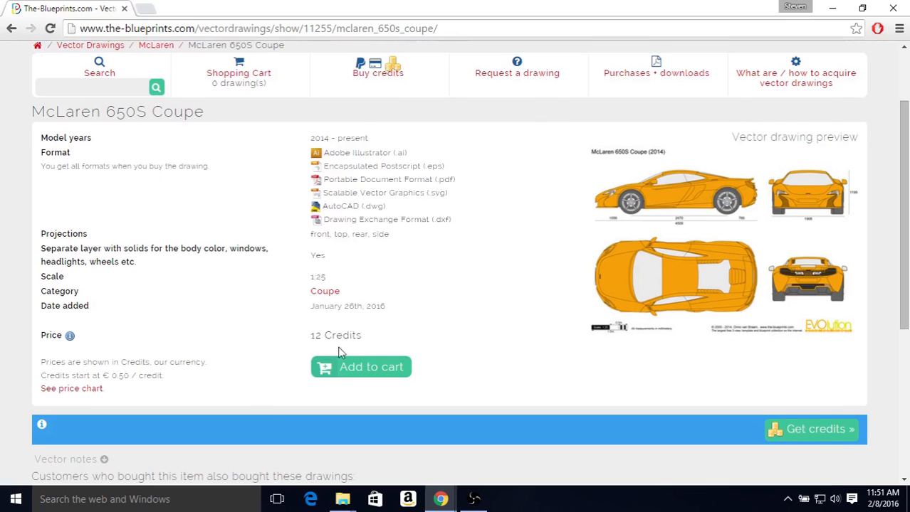
Save the McLaren 650S Coupe preview image to the desktop as a JPEG named mclaren_650s
right_click(648, 226)
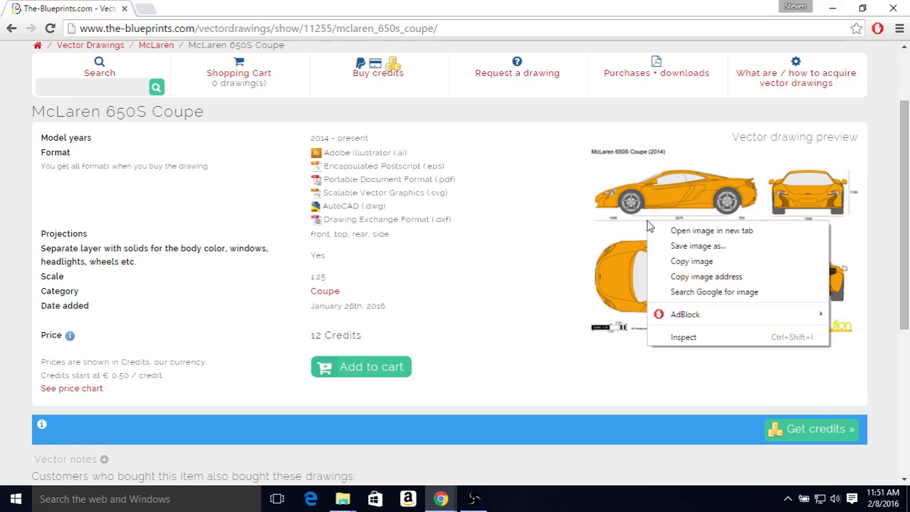
click(669, 248)
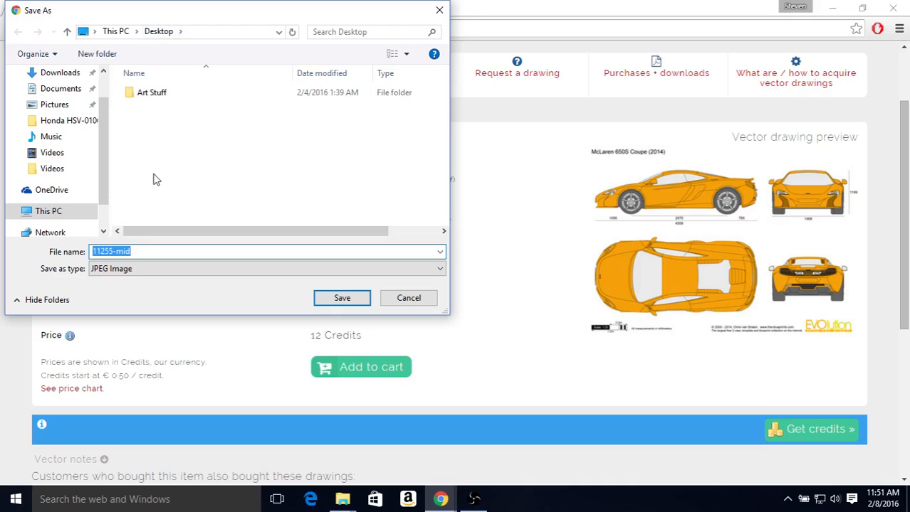
text(mclaren_650s)
click(352, 298)
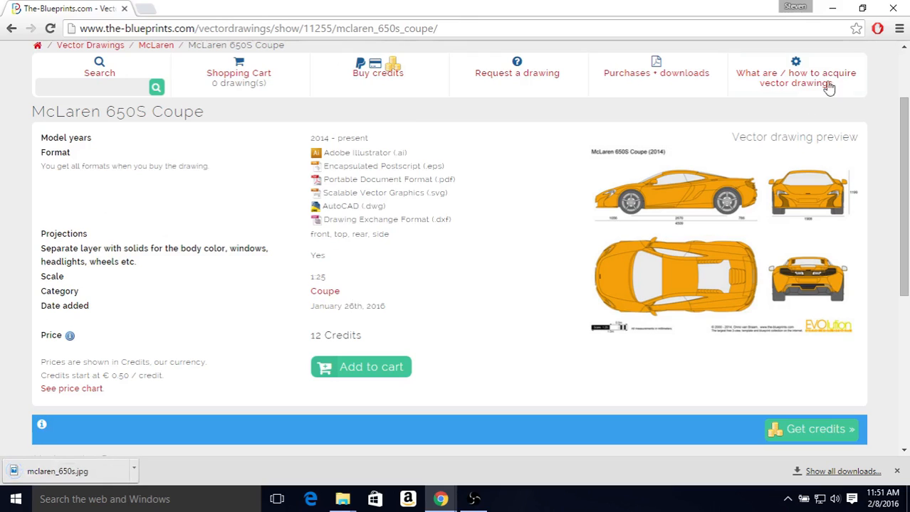
Minimize the browser and move the mclaren_650s image beside the blender shortcut on the desktop
click(840, 10)
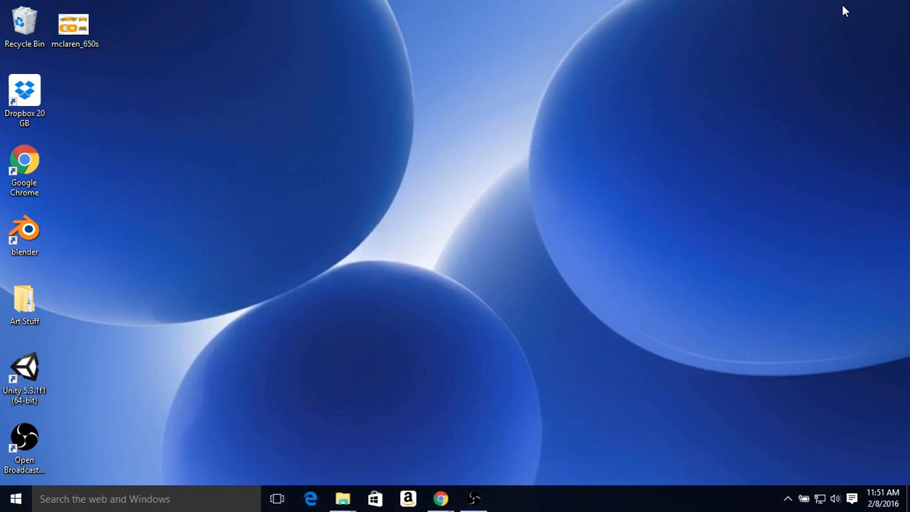
drag(83, 30, 84, 239)
click(236, 193)
Create a desktop folder named LowPolyCar and place it beside the Art Stuff folder
right_click(178, 268)
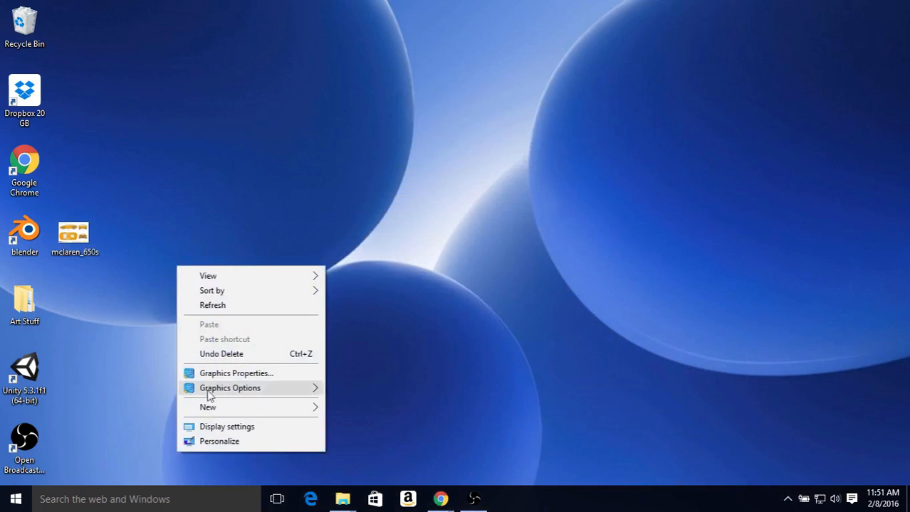
mouse_move(210, 410)
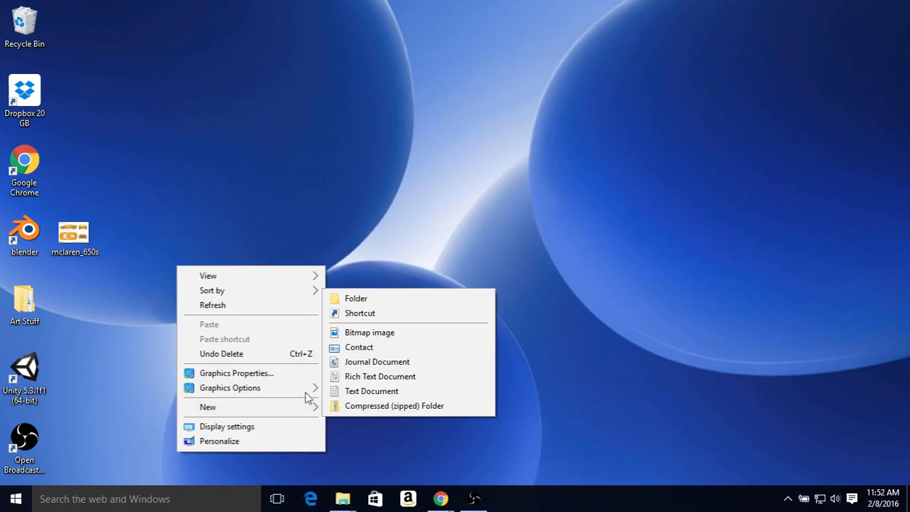
click(365, 299)
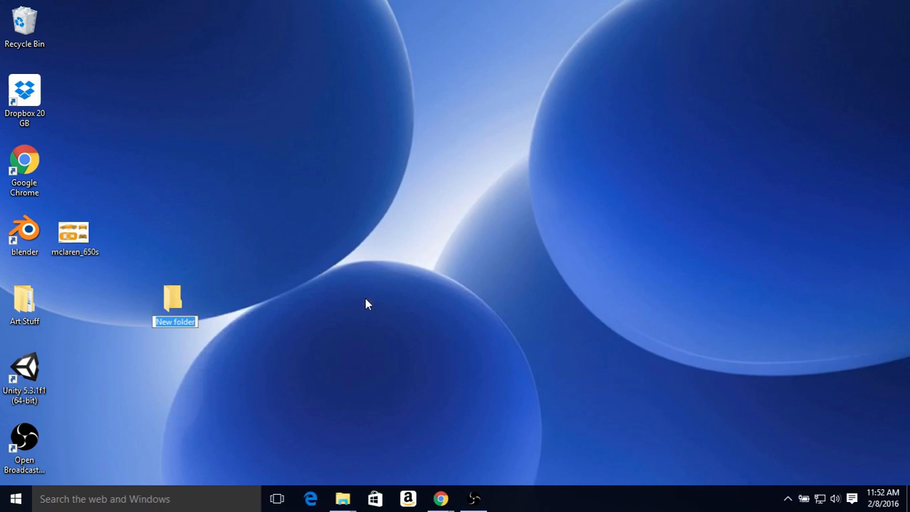
text(Low)
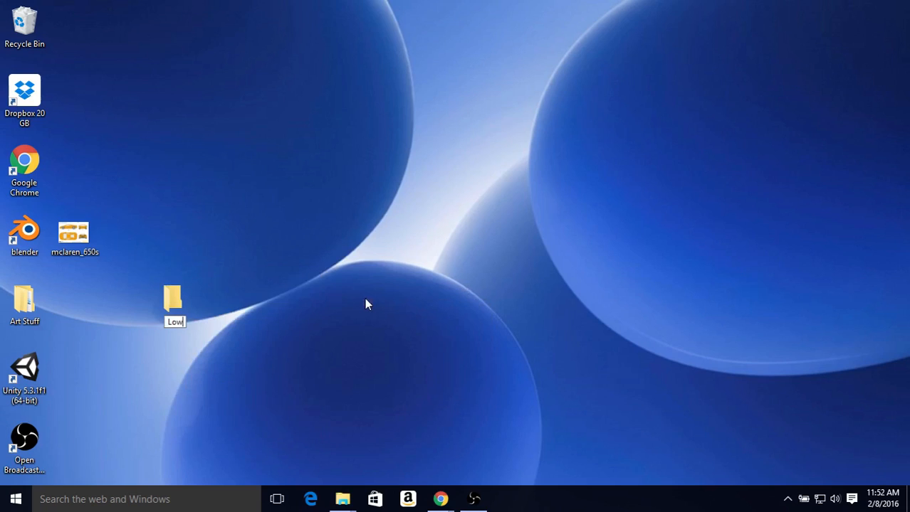
text(PolyCar)
key(Return)
drag(173, 301, 79, 304)
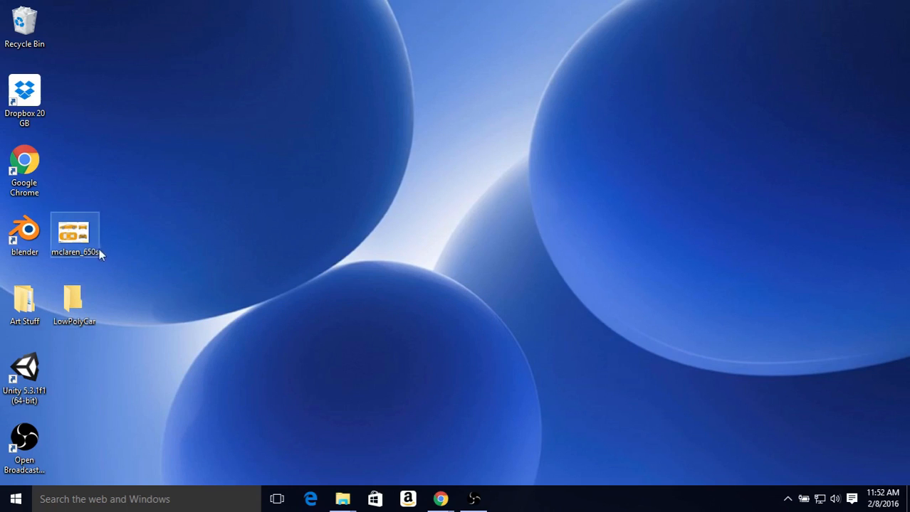
Move the mclaren_650s image into the LowPolyCar folder and check the folder's contents
drag(88, 233, 81, 305)
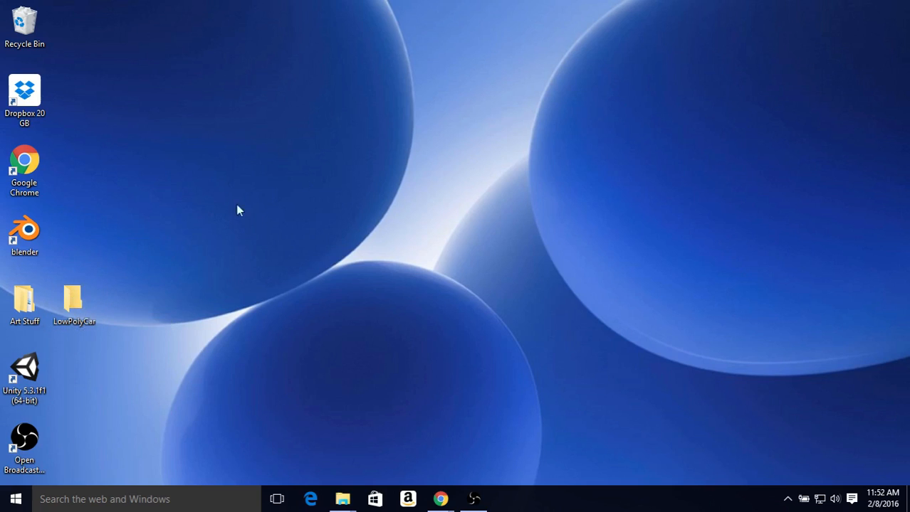
double_click(79, 308)
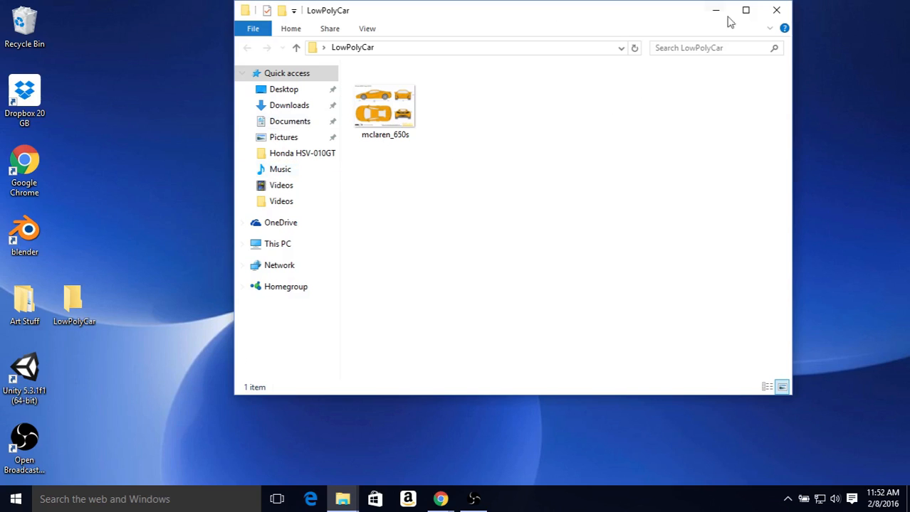
click(776, 10)
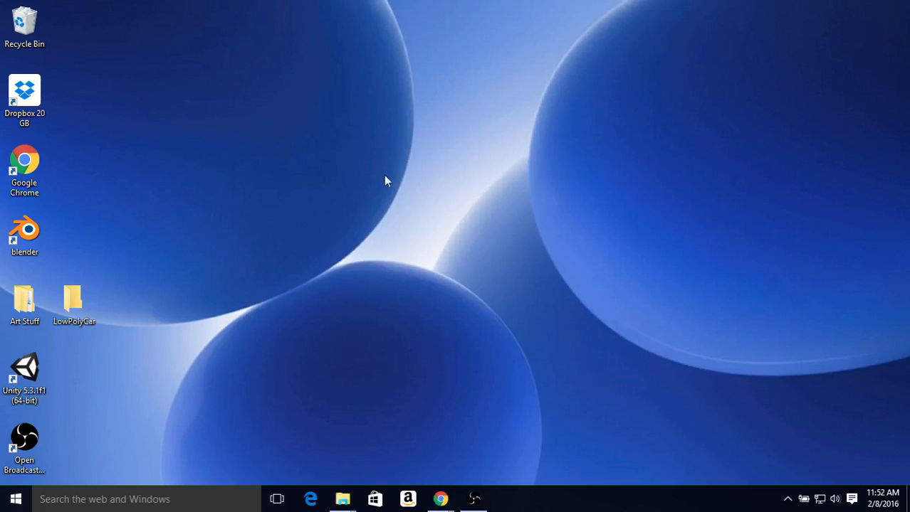
Launch Blender and dismiss its splash screen to reach the default scene
double_click(25, 237)
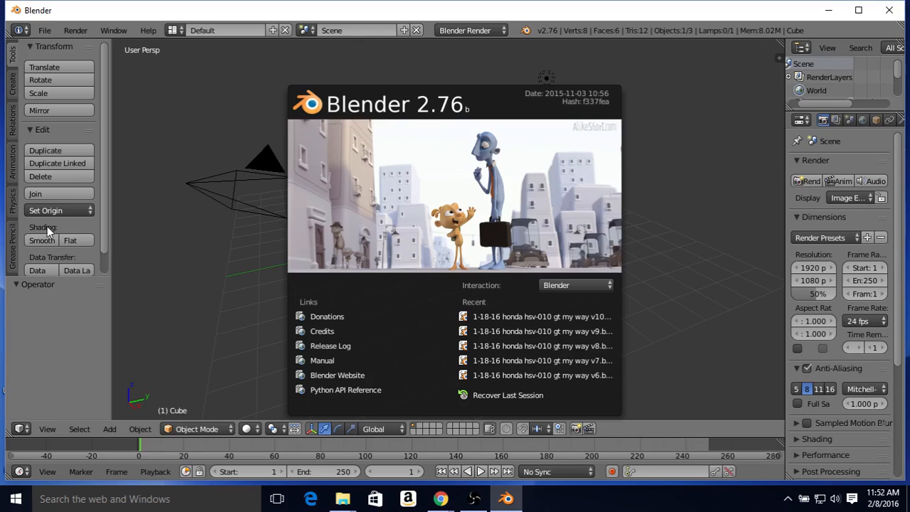
click(538, 144)
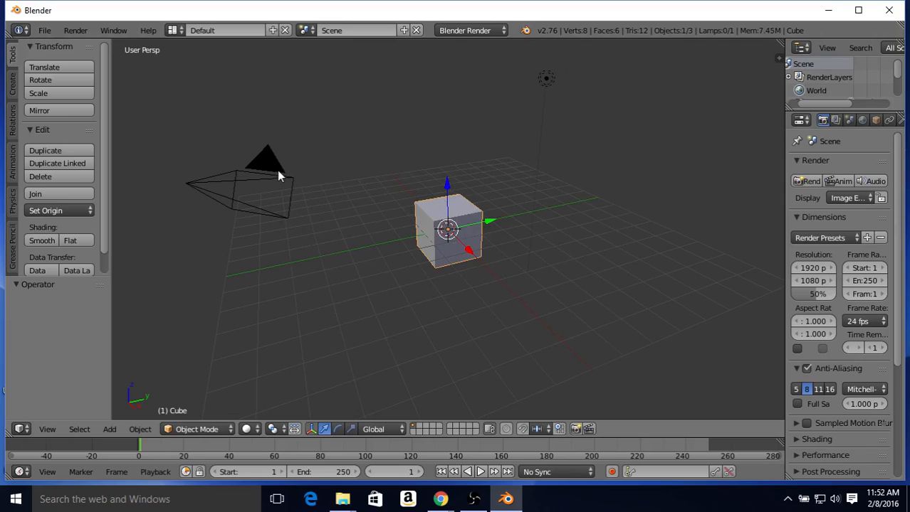
click(39, 30)
click(50, 45)
Delete the default lamp and camera, and select the cube
right_click(546, 80)
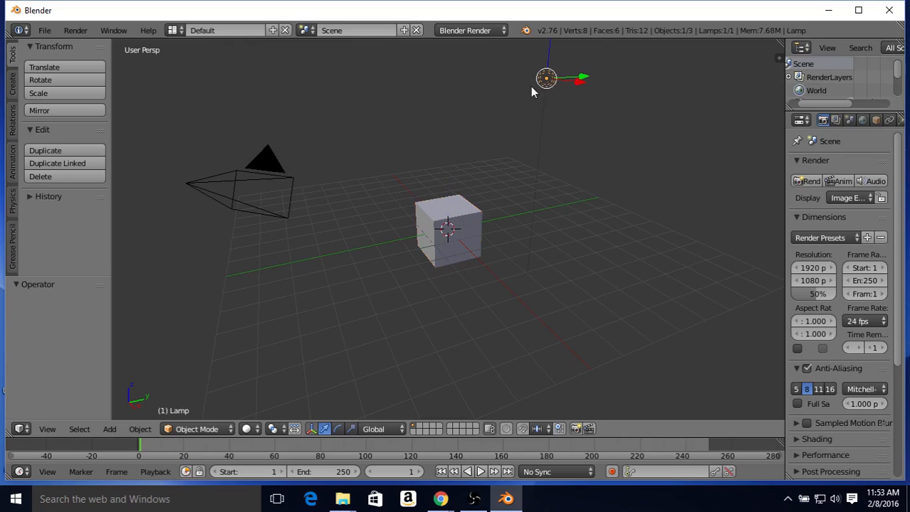
right_click(266, 164)
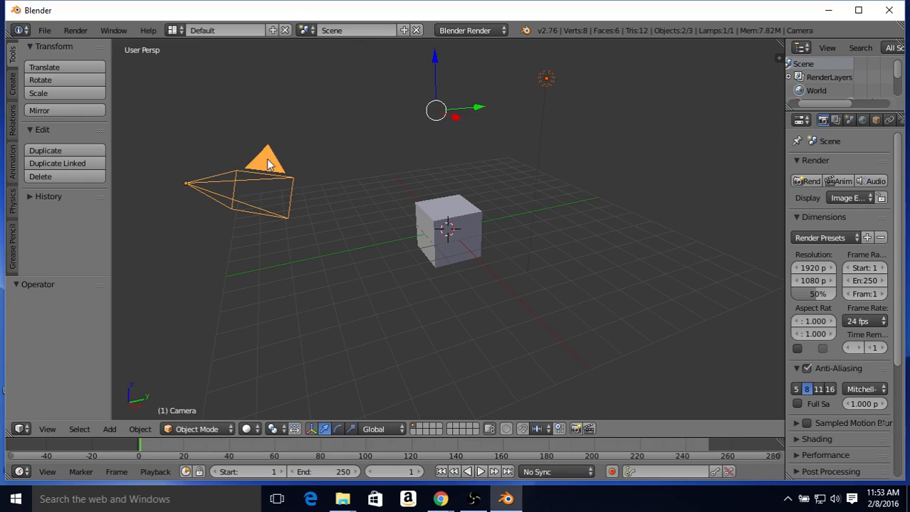
key(x)
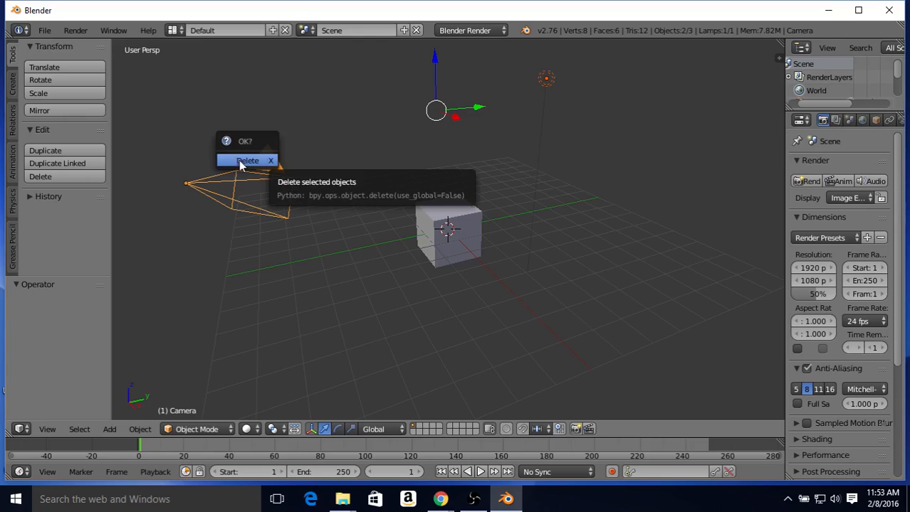
click(239, 161)
right_click(476, 206)
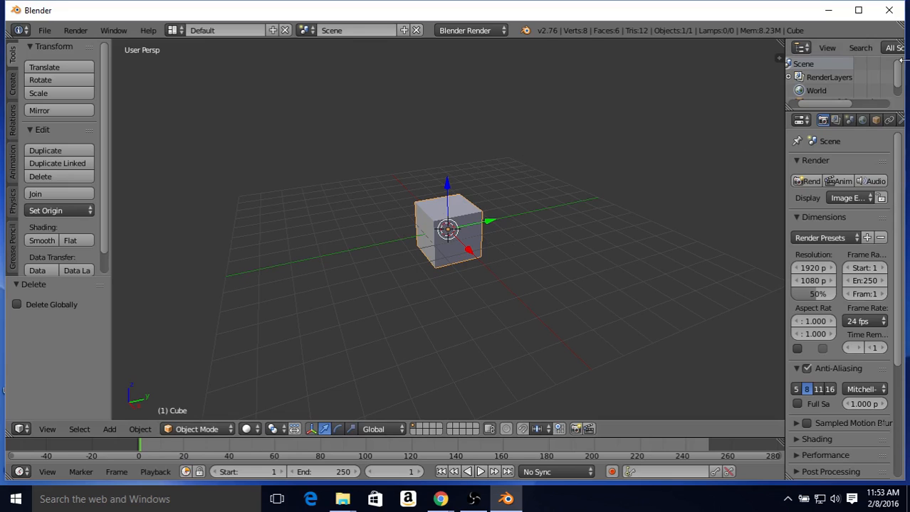
Maximize the Blender window and view the cube from the front, right and top
click(857, 10)
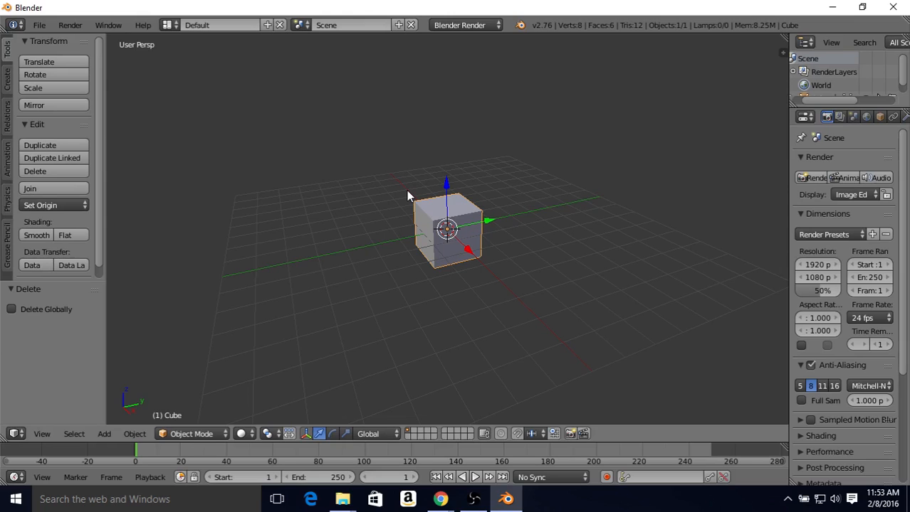
middle_drag(436, 173, 442, 167)
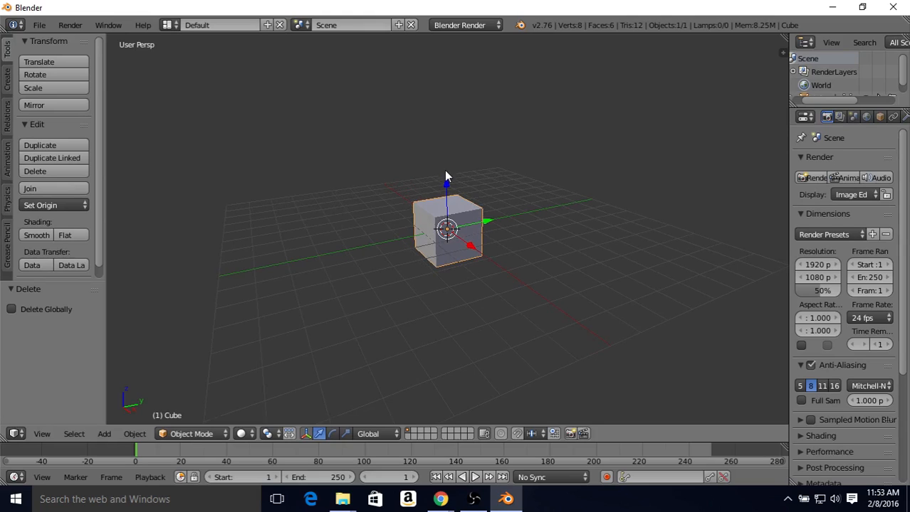
mouse_move(425, 190)
middle_down()
mouse_move(424, 179)
mouse_move(431, 185)
middle_up()
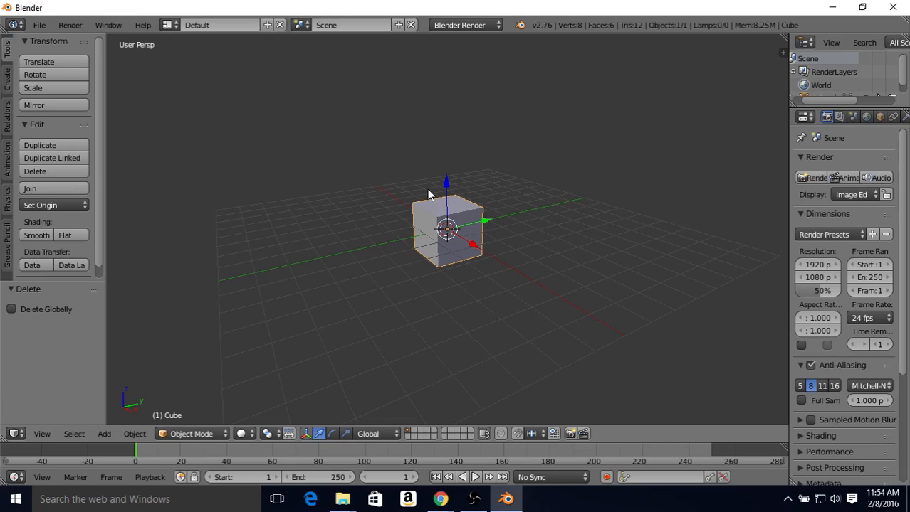
key(KP_1)
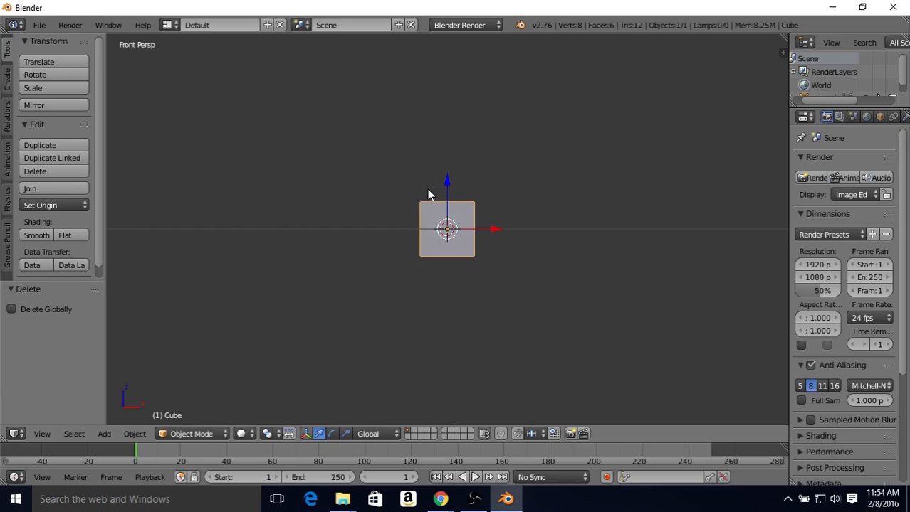
key(KP_3)
key(KP_7)
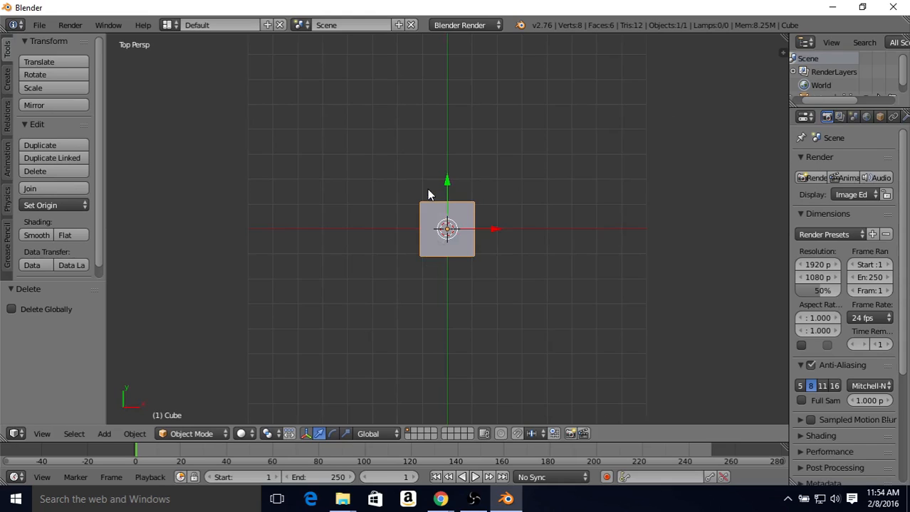
Examine the cube from the front, back, left, bottom, right and top, and from freely rotated angles
key(KP_1)
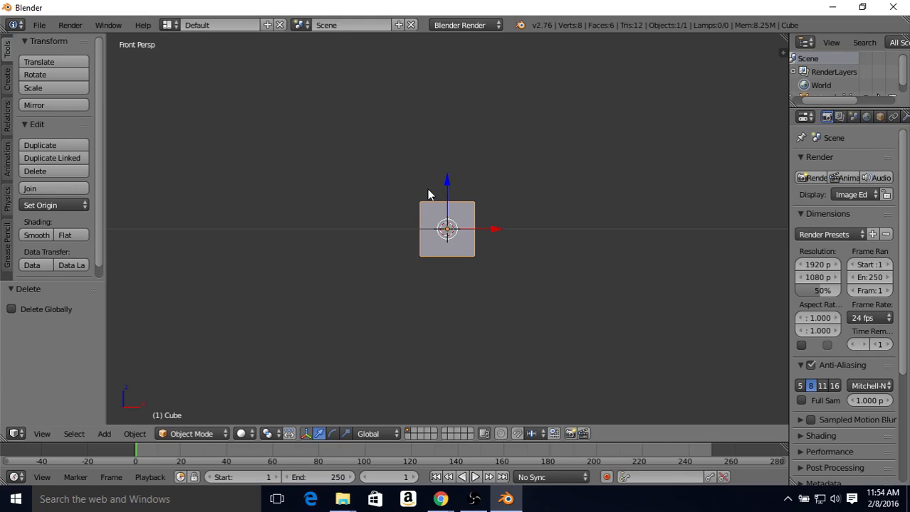
key(ctrl+KP_1)
key(ctrl+KP_3)
key(ctrl+KP_7)
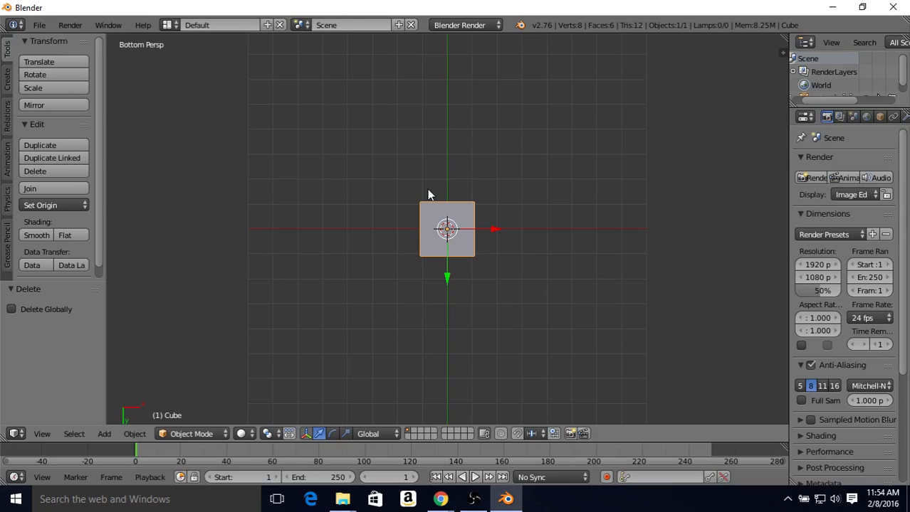
key(KP_1)
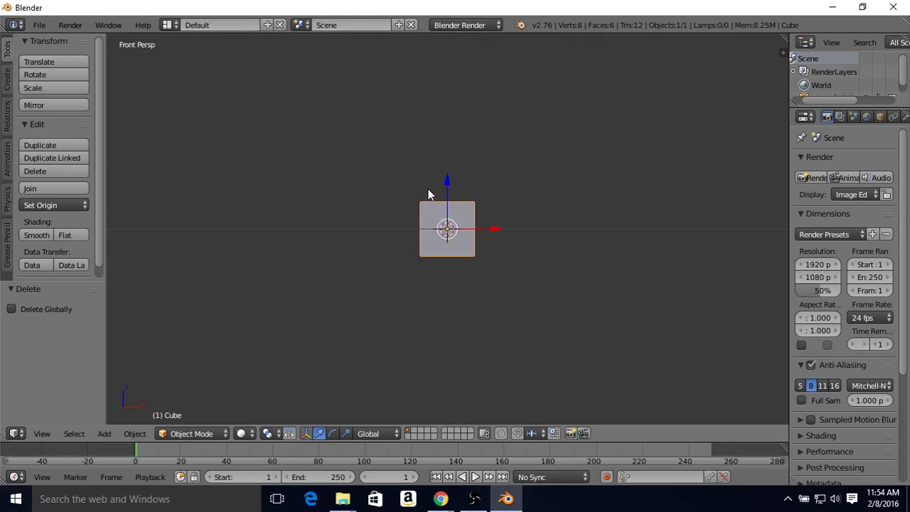
key(KP_3)
key(KP_7)
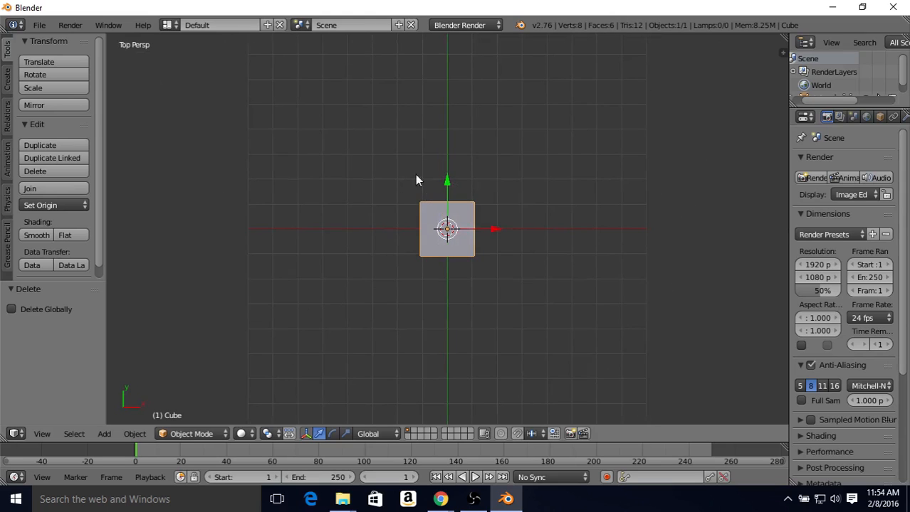
middle_drag(417, 188, 435, 130)
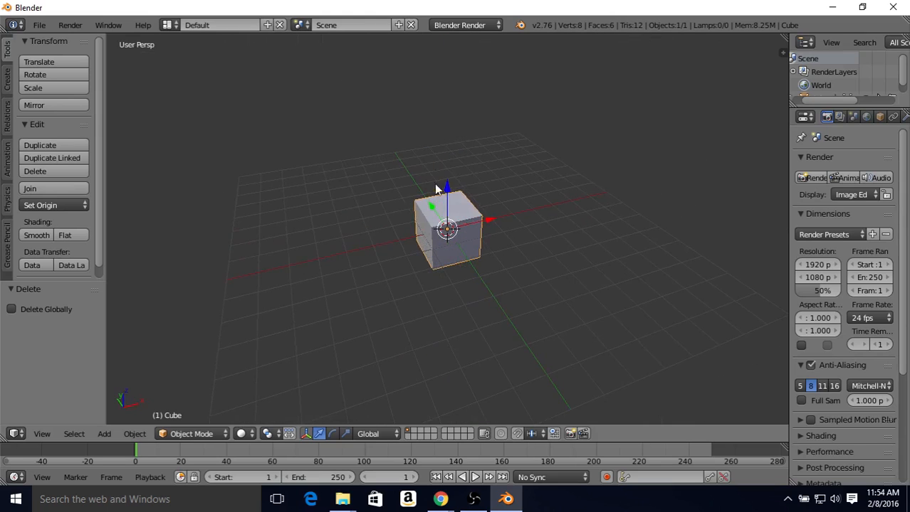
middle_drag(436, 195, 456, 107)
middle_drag(500, 189, 373, 194)
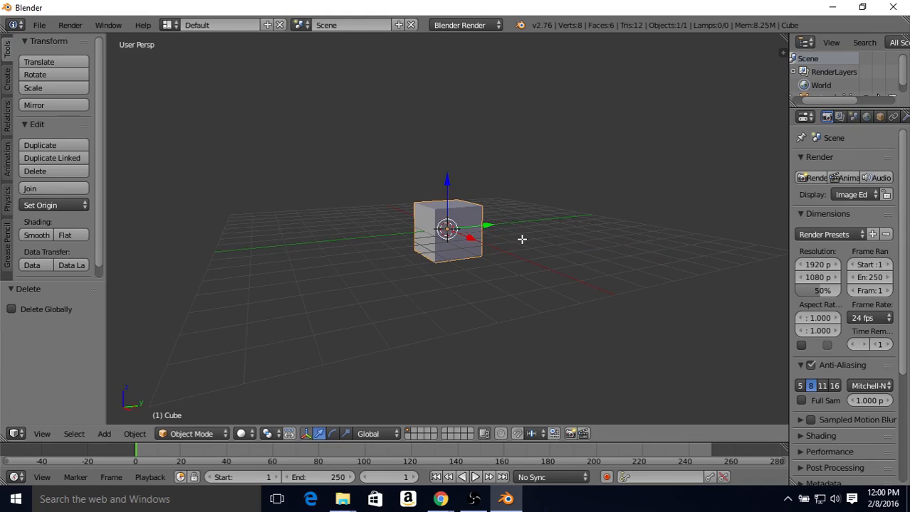
Enter Edit Mode on the cube and move its whole mesh 1 unit along the Y axis
key(Tab)
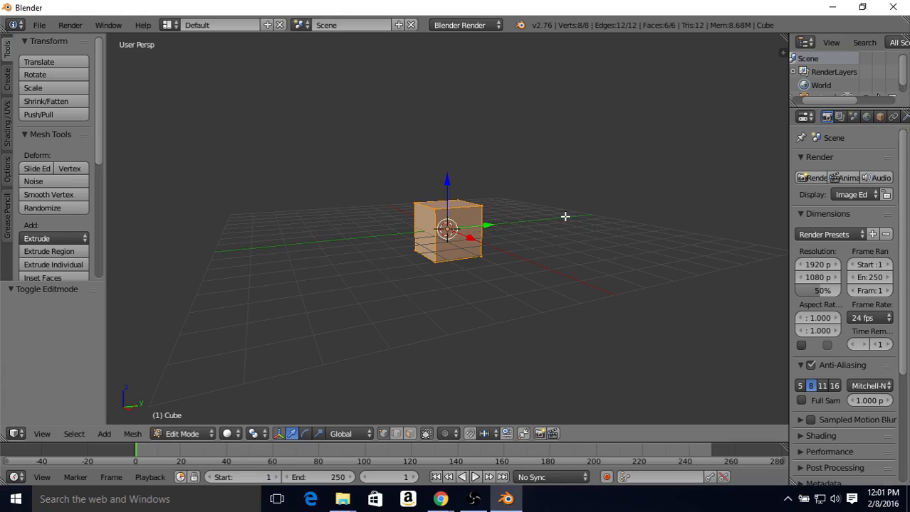
key(g)
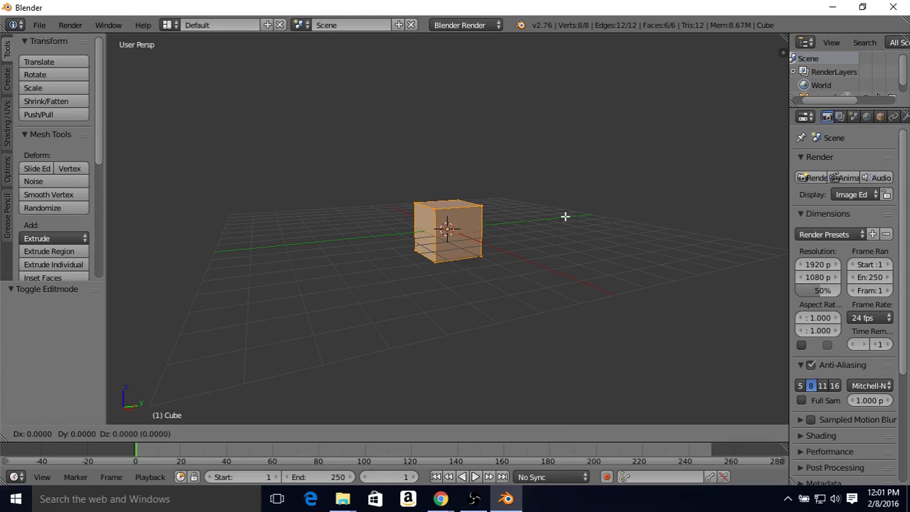
key(y)
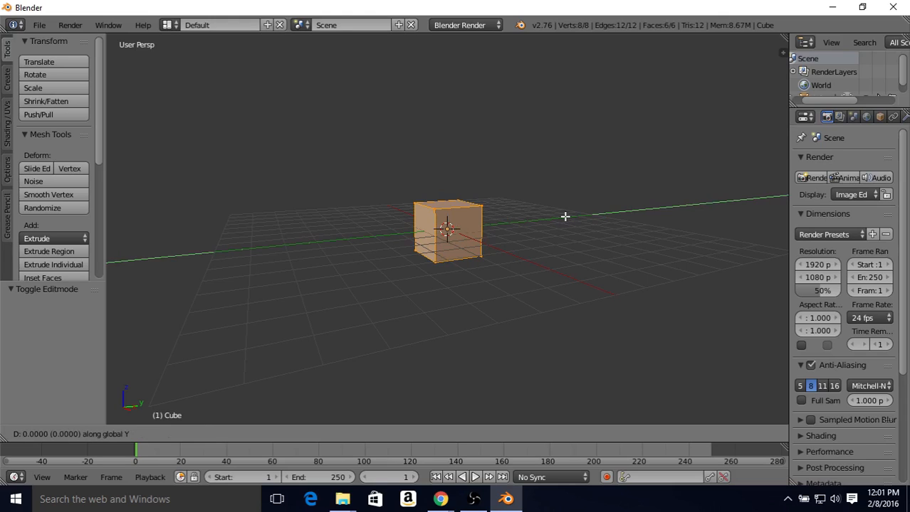
key(1)
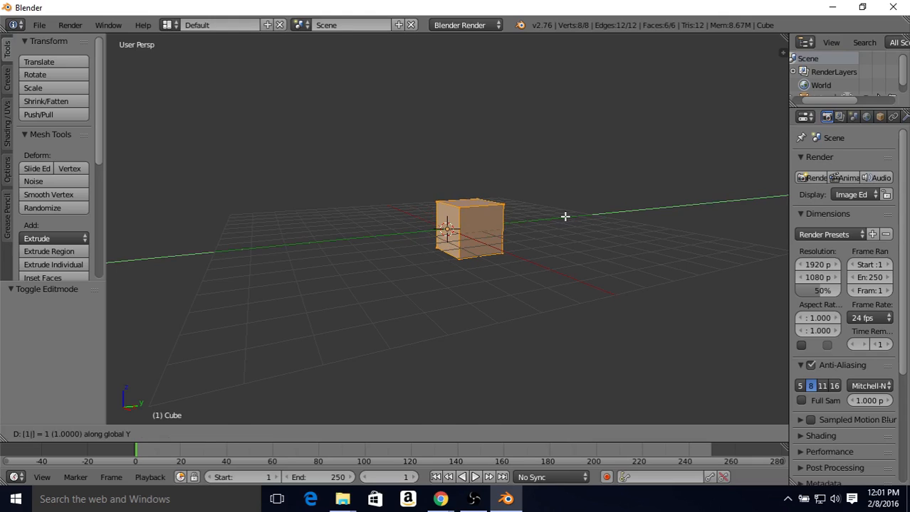
key(Return)
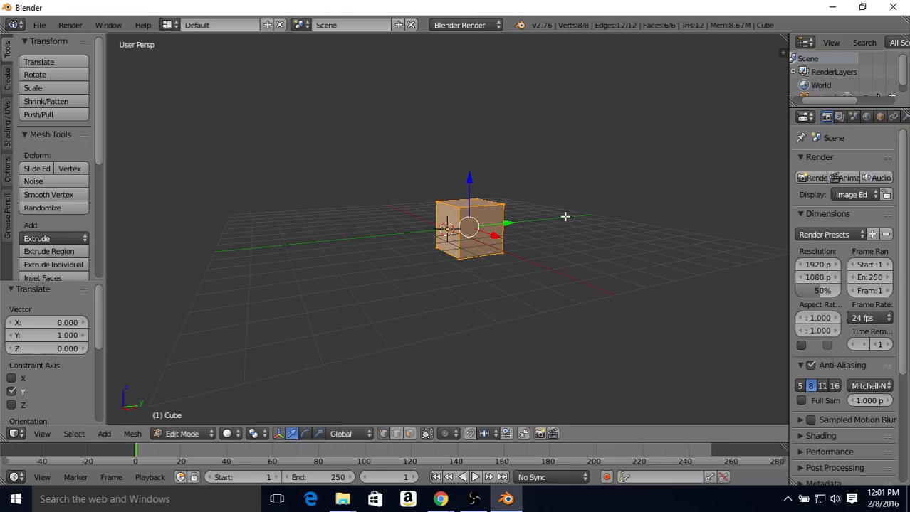
Move the cube's whole mesh 1 unit up along the Z axis and check its placement from other angles
key(g)
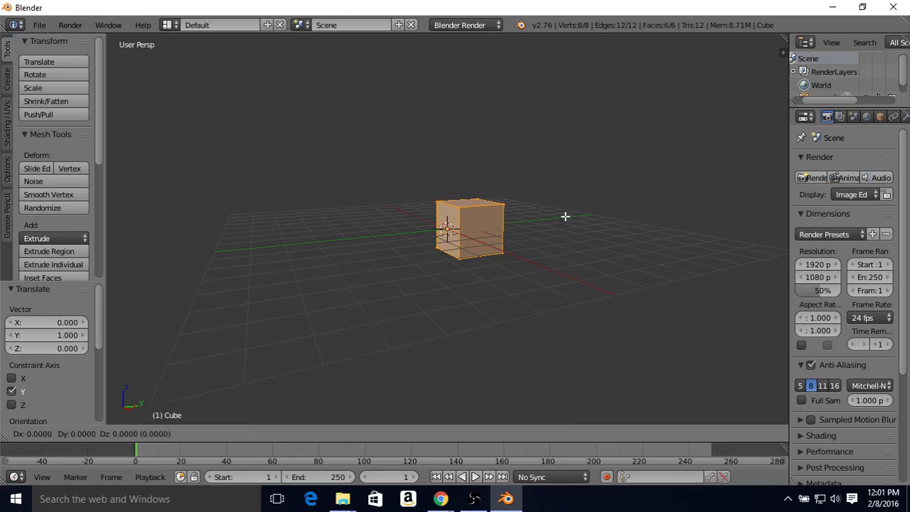
key(z)
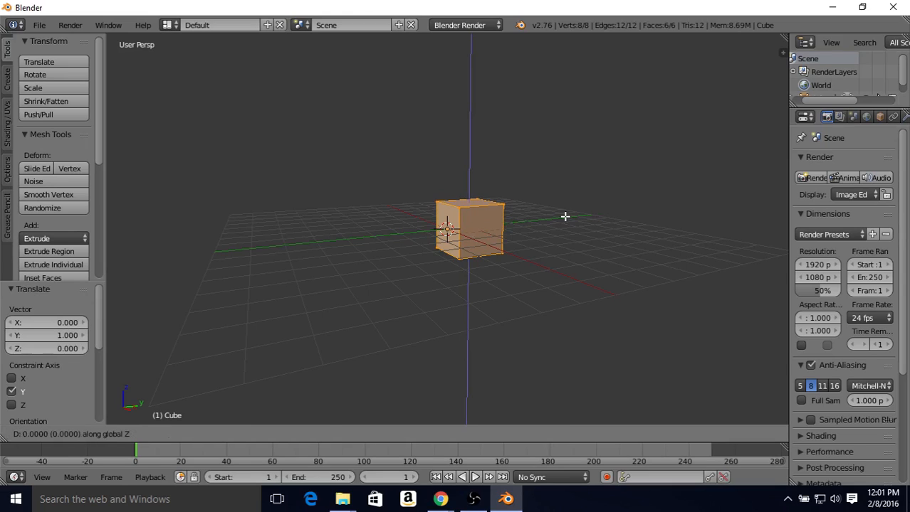
key(1)
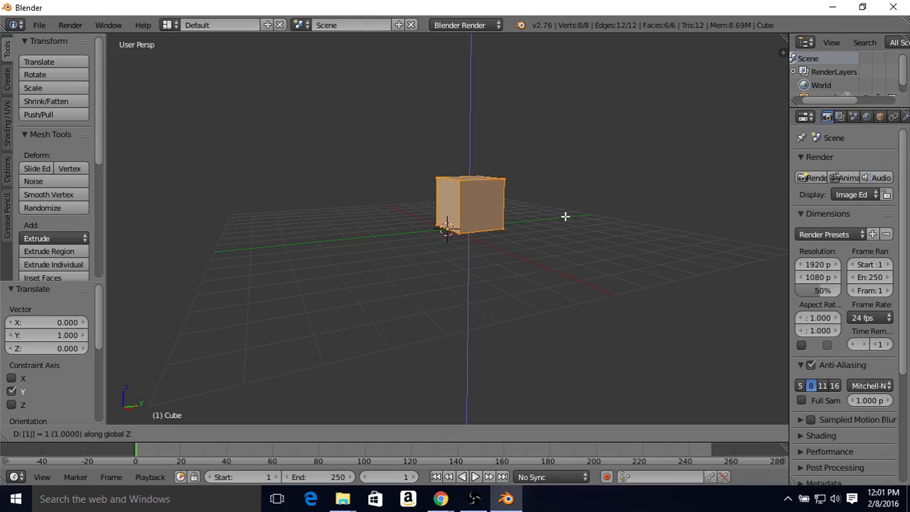
key(Return)
middle_drag(513, 170, 463, 192)
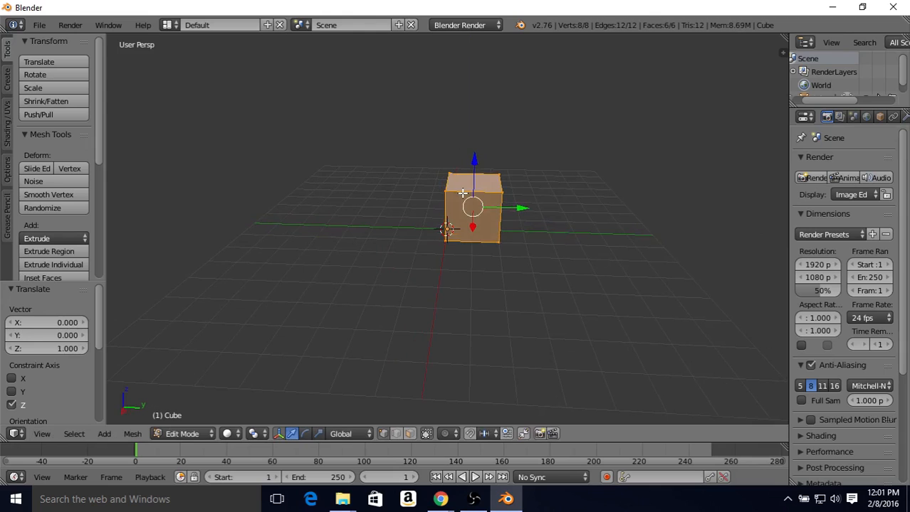
middle_drag(448, 159, 488, 161)
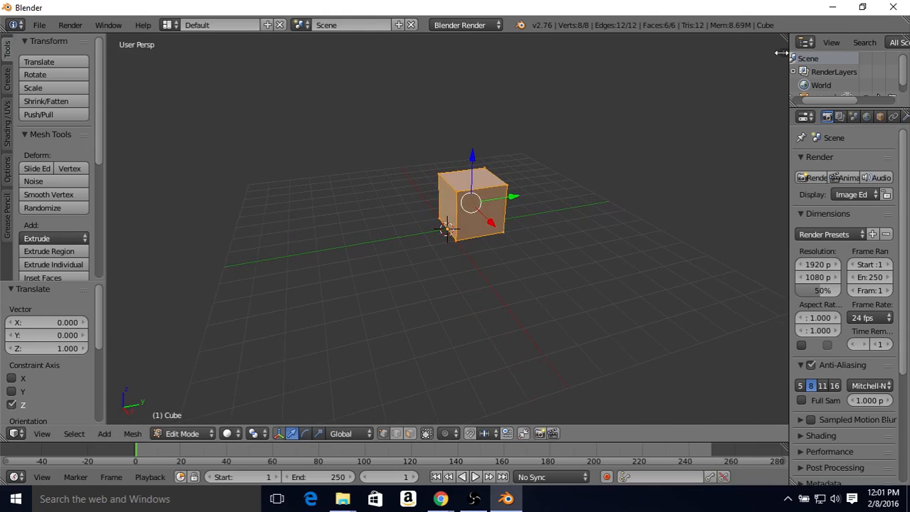
Show the mesh coordinates in global space and set Y to 0 for the upper vertex at X -1, Z 2
click(783, 54)
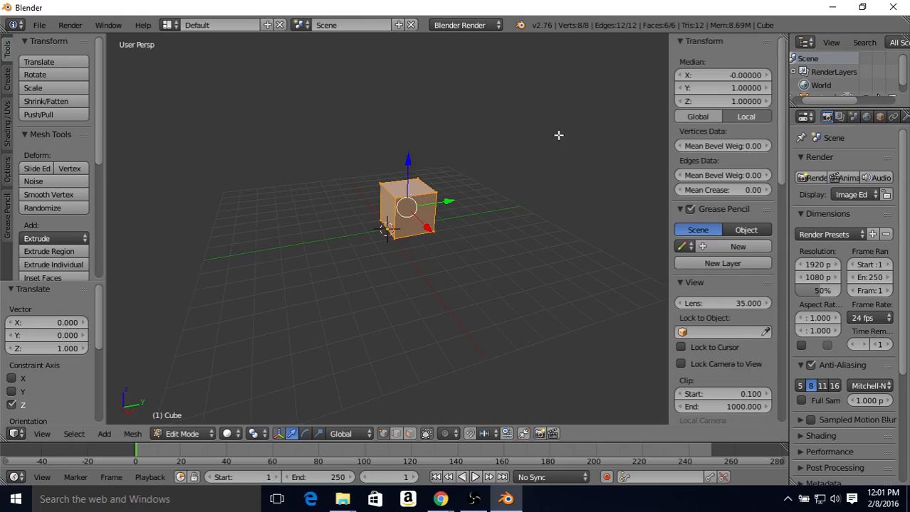
click(694, 116)
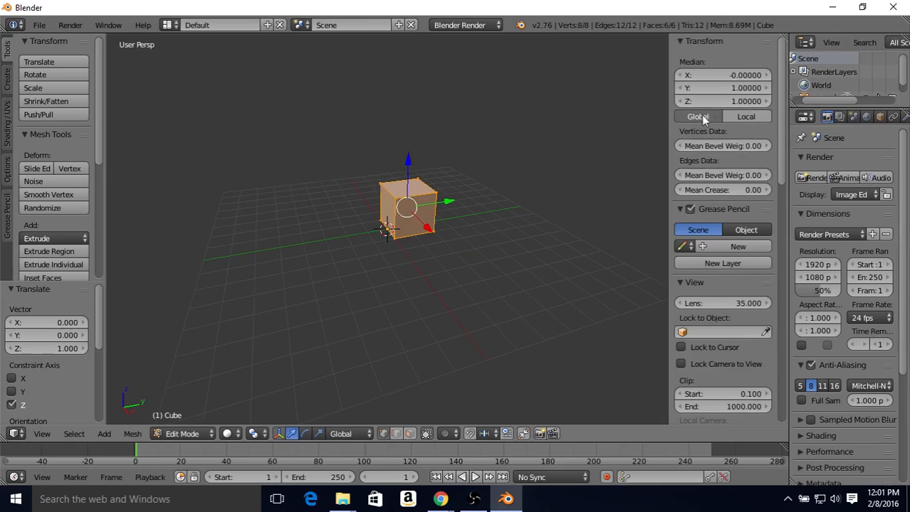
right_click(380, 181)
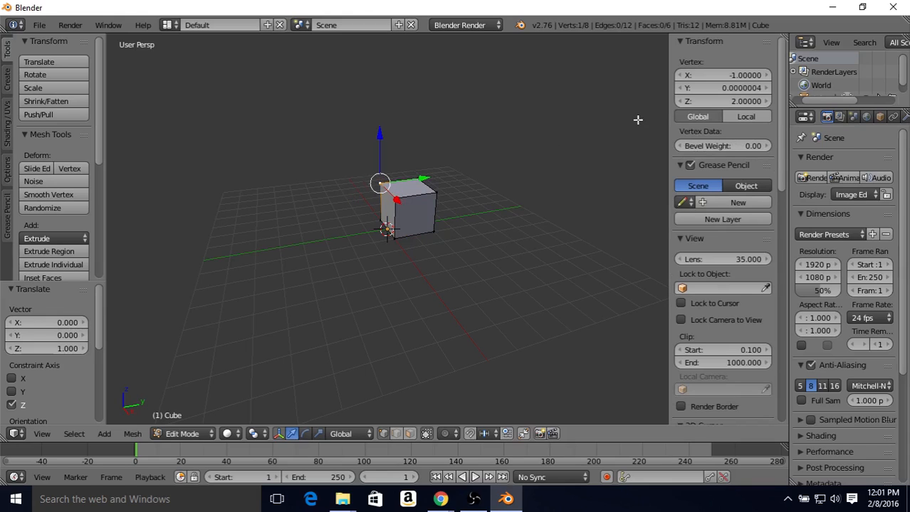
click(742, 88)
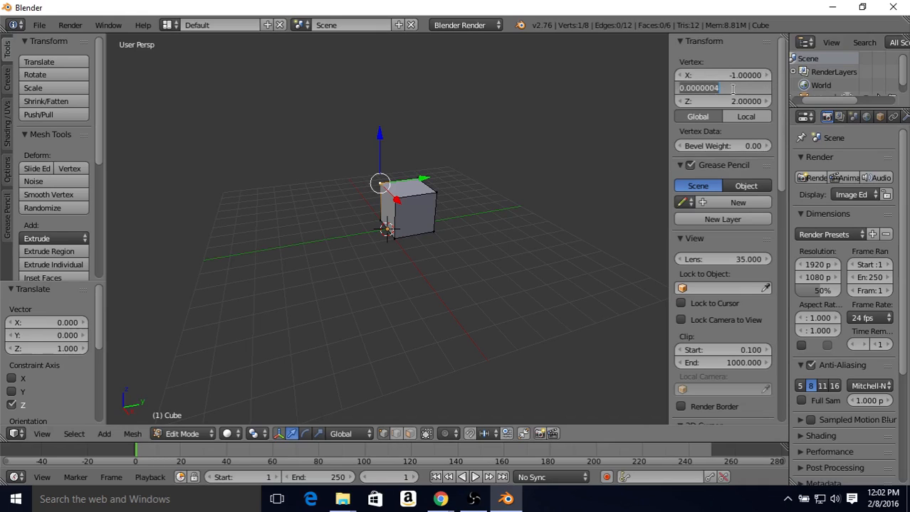
text(0)
key(Return)
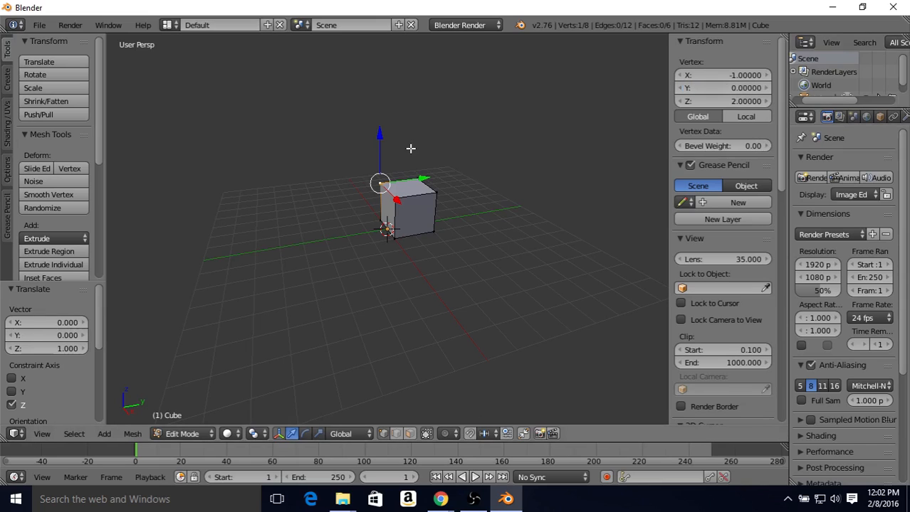
Set Y to 0 for the upper vertex at X 1, Z 2 on the cube's inner face
right_click(396, 198)
click(736, 88)
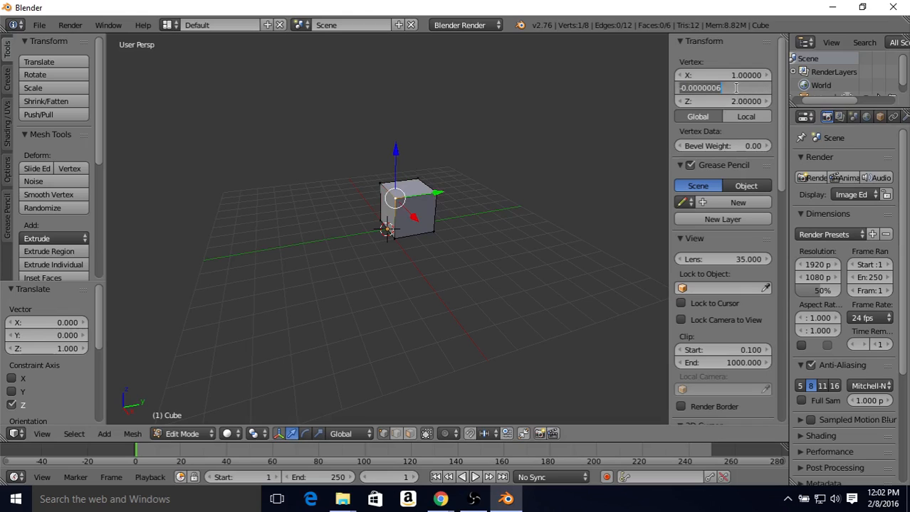
text(0)
key(Return)
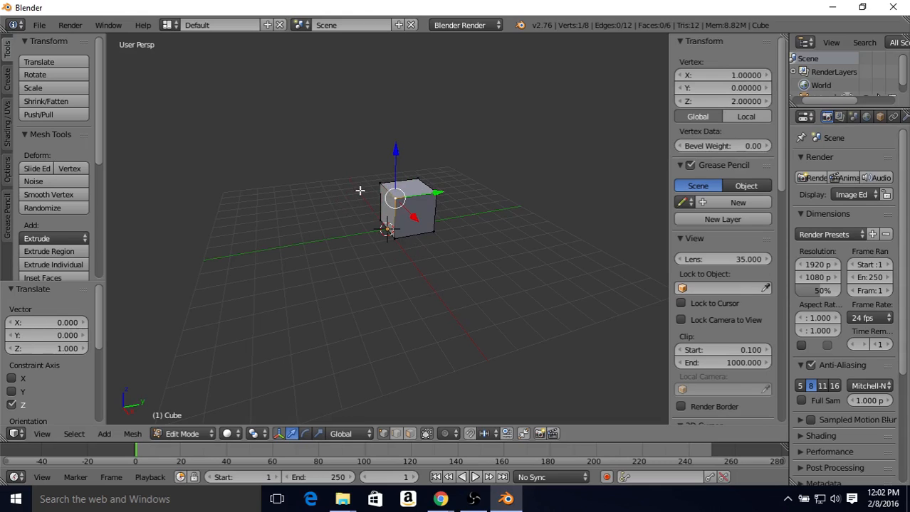
Set Y to 0 for the lower vertex at X -1, Z 0, and check the coordinates of the lower vertex at X 1
right_click(379, 218)
click(731, 88)
text(0)
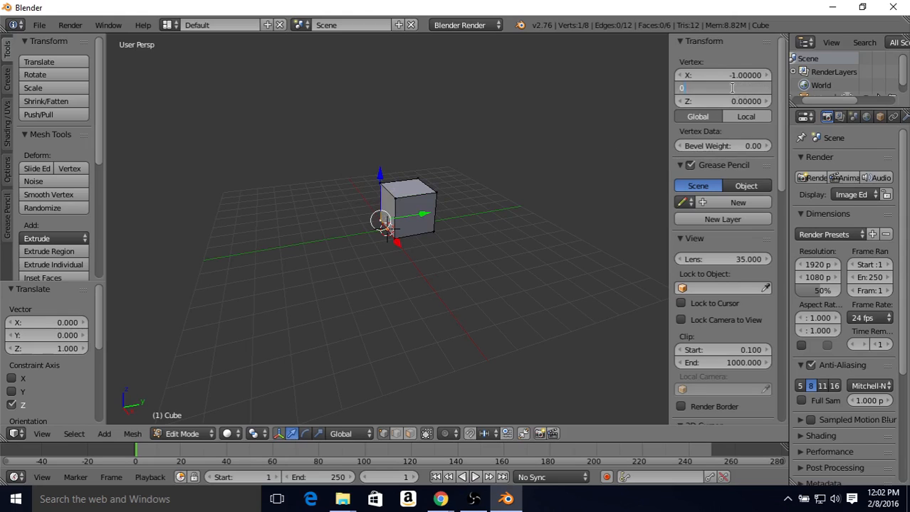
key(Return)
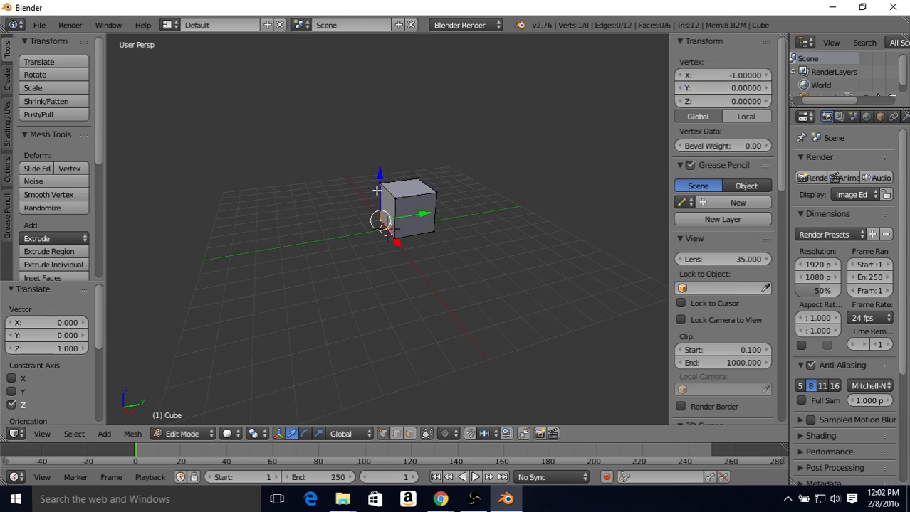
right_click(394, 234)
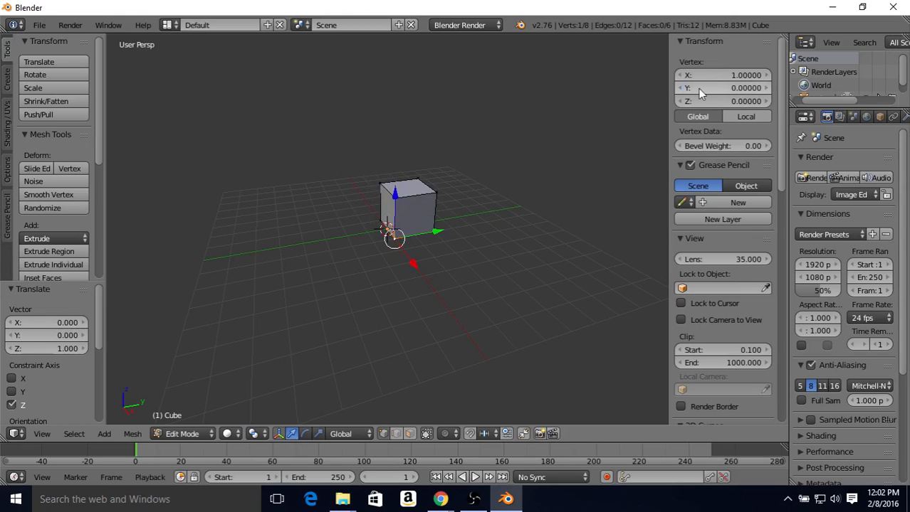
Toggle the transform properties and tool shelves off and back on
drag(667, 87, 781, 75)
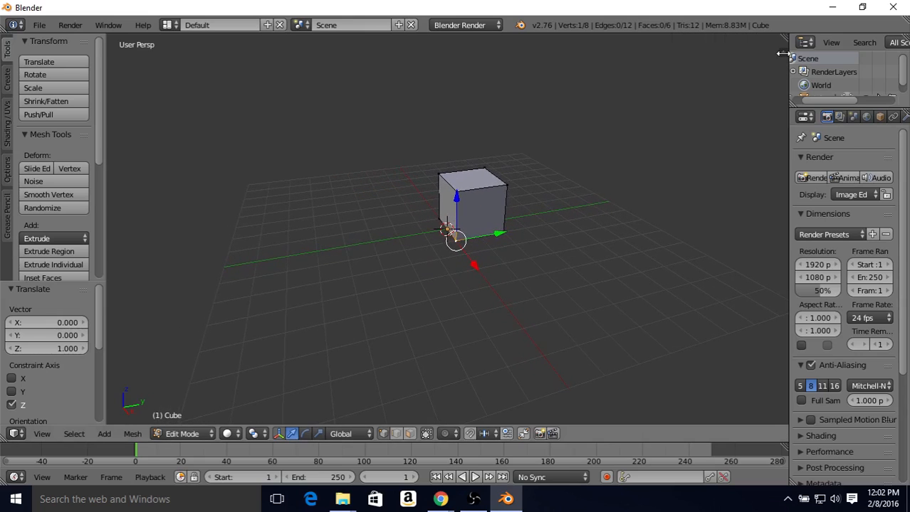
click(783, 55)
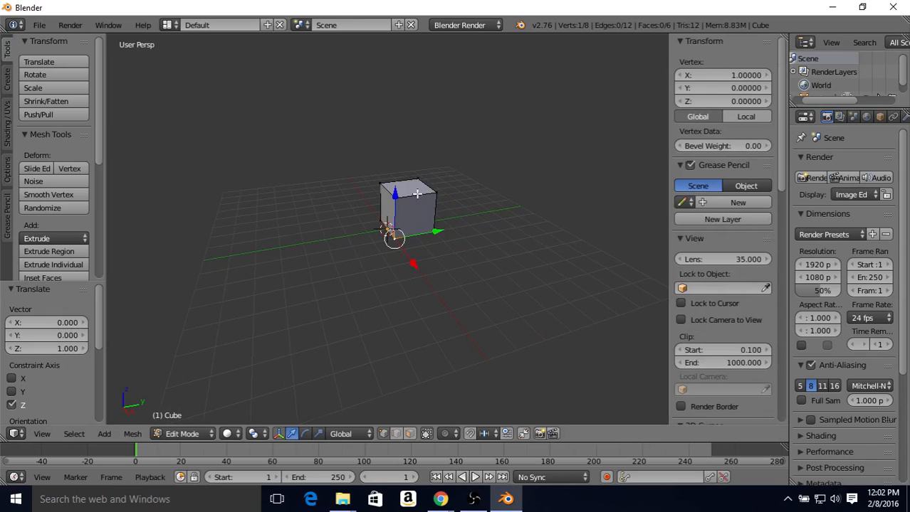
key(t)
key(t)
key(n)
key(n)
key(n)
key(n)
key(n)
key(n)
Check the coordinates of the cube's outer corner vertices and the inner upper vertex, examining the mesh from several angles
right_click(426, 167)
right_click(452, 212)
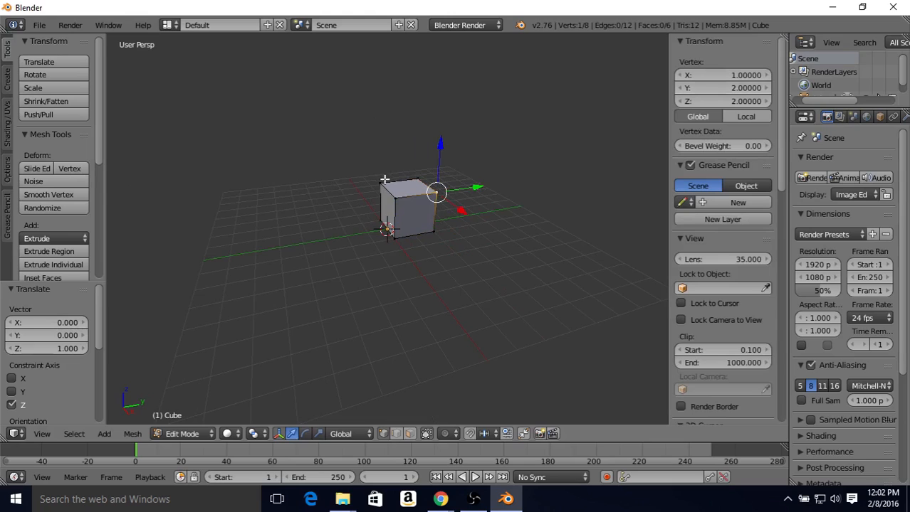
middle_drag(476, 175, 423, 175)
drag(427, 208, 423, 244)
middle_drag(417, 203, 433, 189)
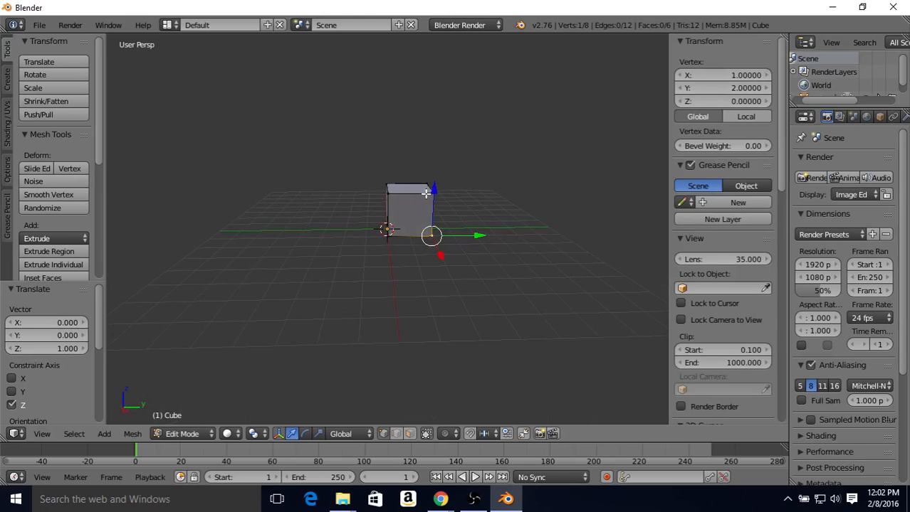
middle_drag(410, 156, 371, 221)
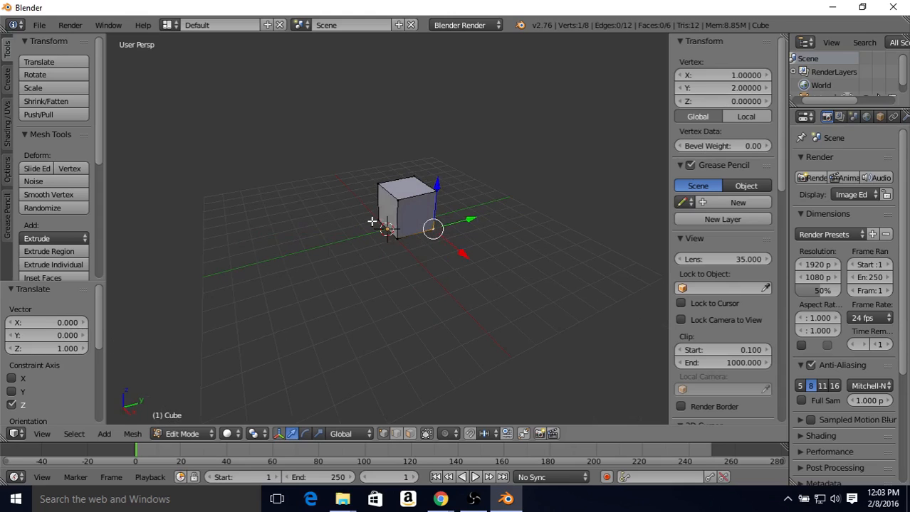
middle_drag(500, 195, 473, 166)
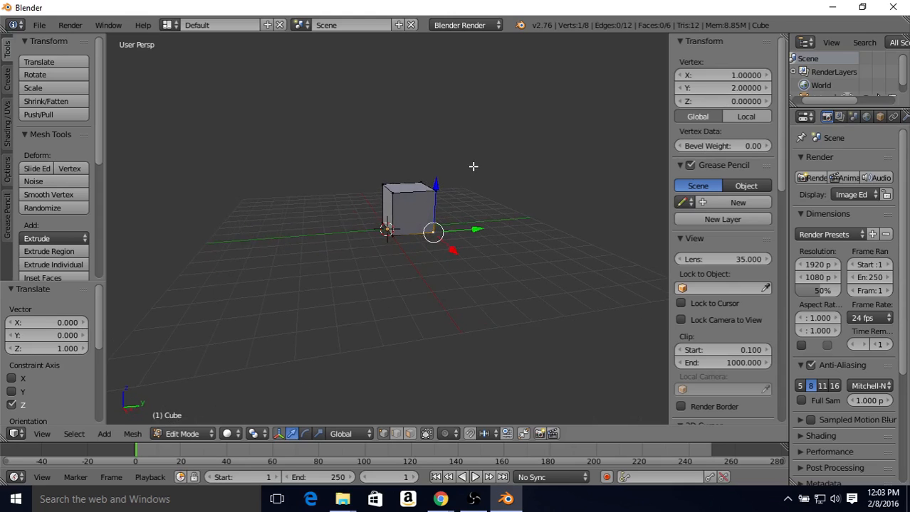
right_click(380, 181)
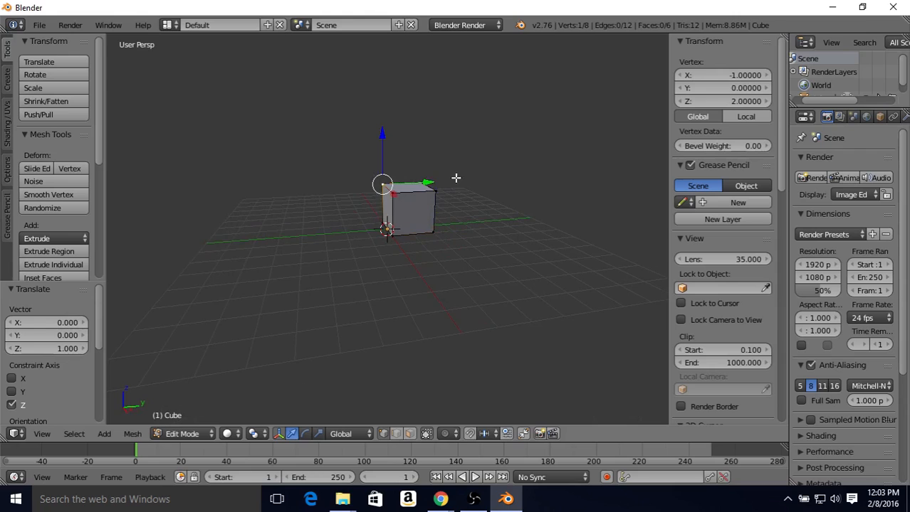
middle_drag(465, 179, 473, 183)
middle_drag(401, 176, 435, 168)
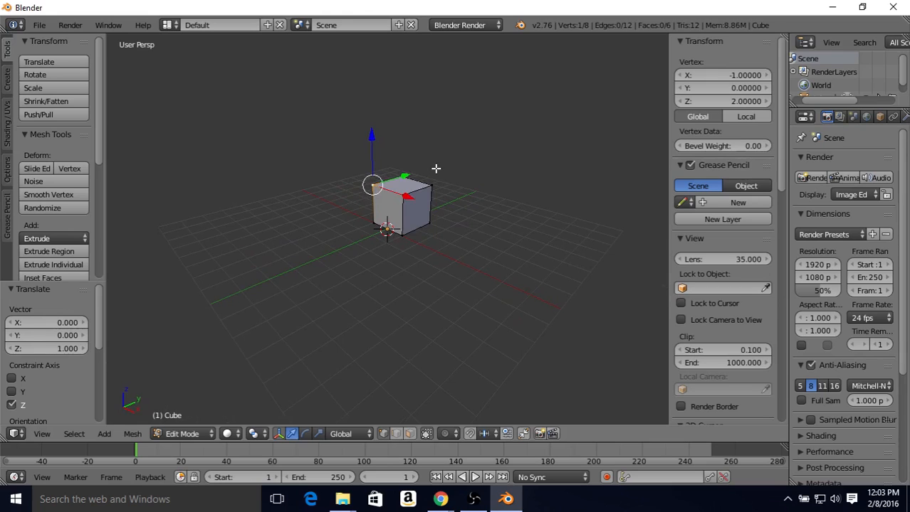
middle_drag(429, 171, 339, 152)
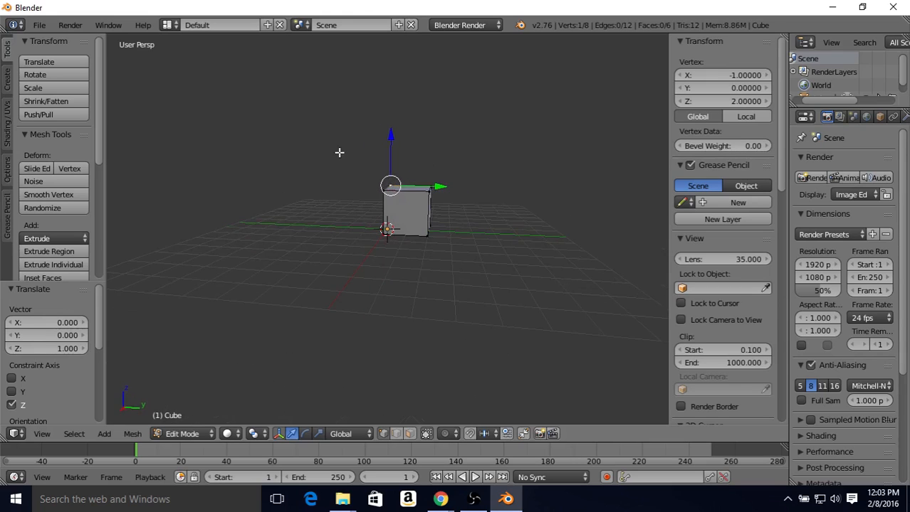
Enable background images for the 3D view and add a new empty background image slot
middle_drag(391, 144, 448, 154)
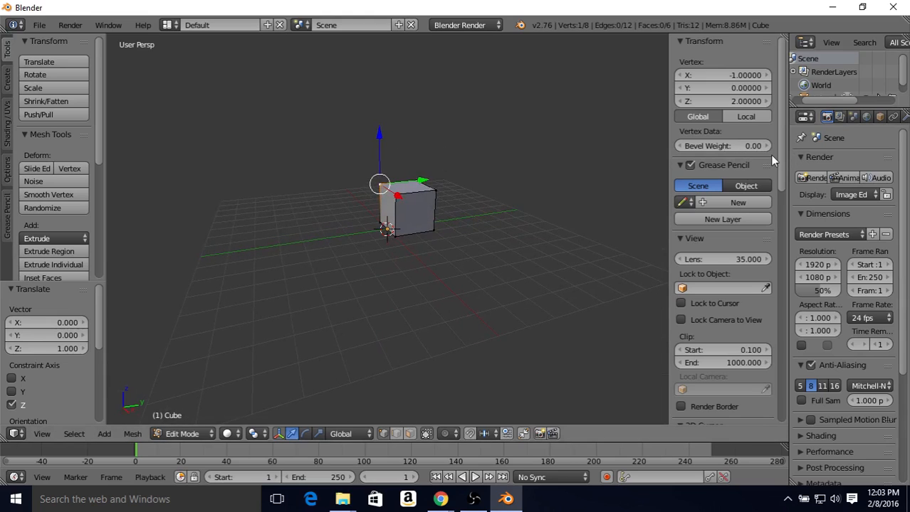
mouse_move(779, 153)
mouse_down()
mouse_move(765, 338)
mouse_move(766, 301)
mouse_move(771, 406)
mouse_up()
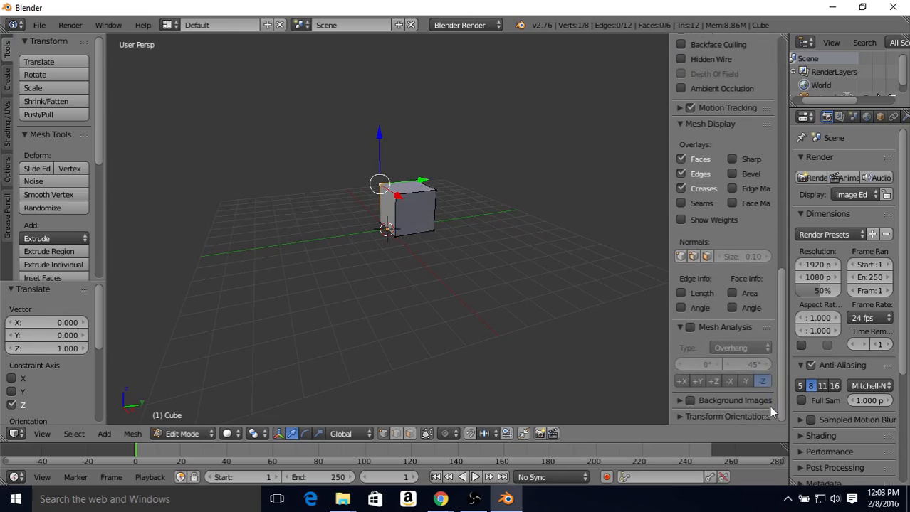
click(689, 401)
click(681, 401)
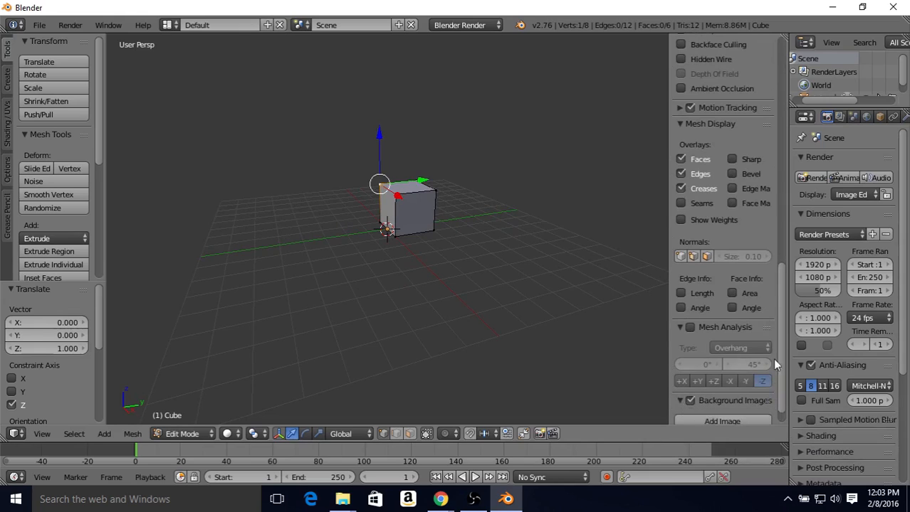
drag(781, 331, 781, 354)
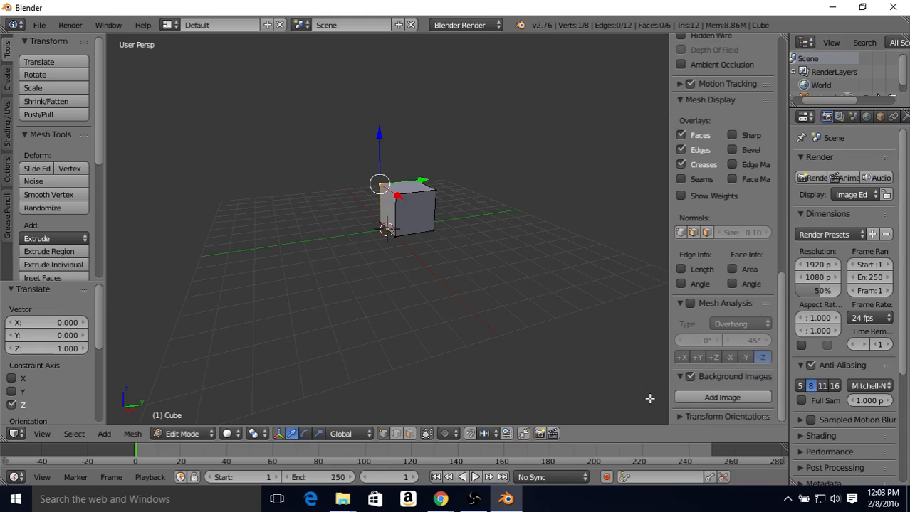
click(703, 397)
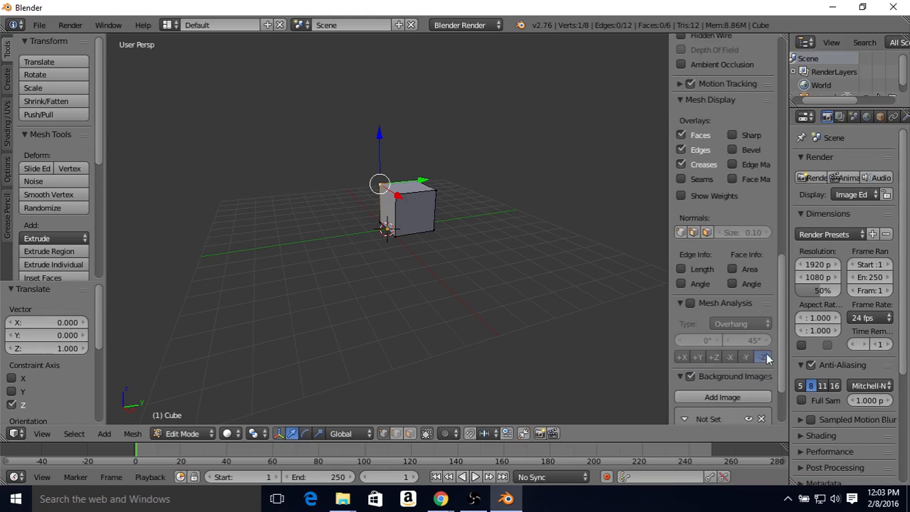
drag(779, 348, 780, 391)
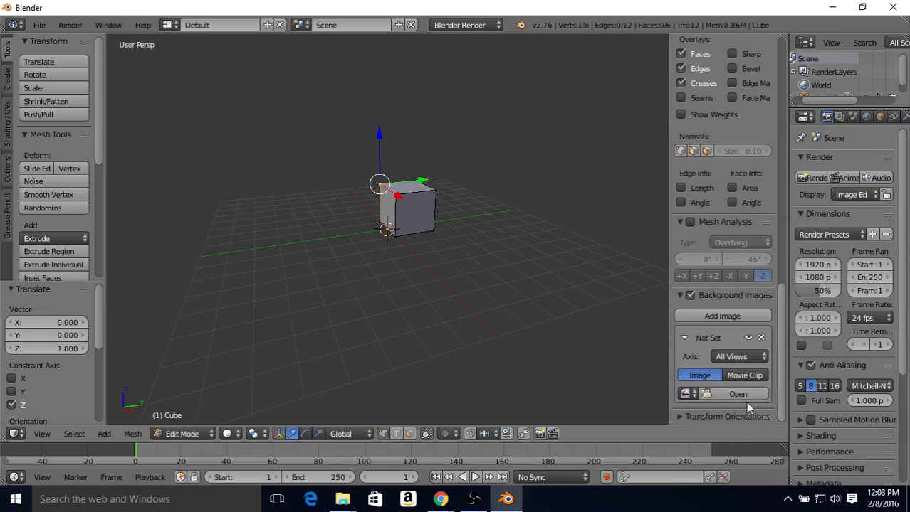
Load mclaren_650s.jpg from the LowPolyCar folder on the desktop as the background image
click(714, 395)
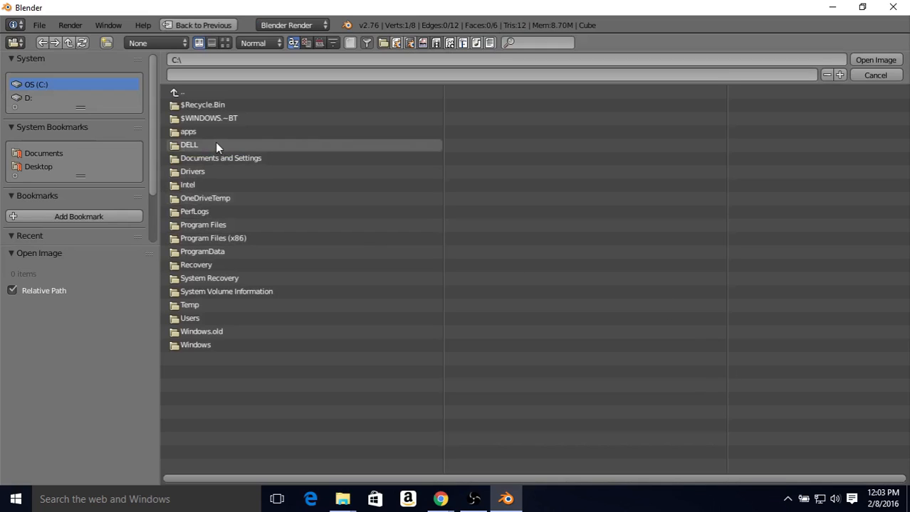
click(43, 168)
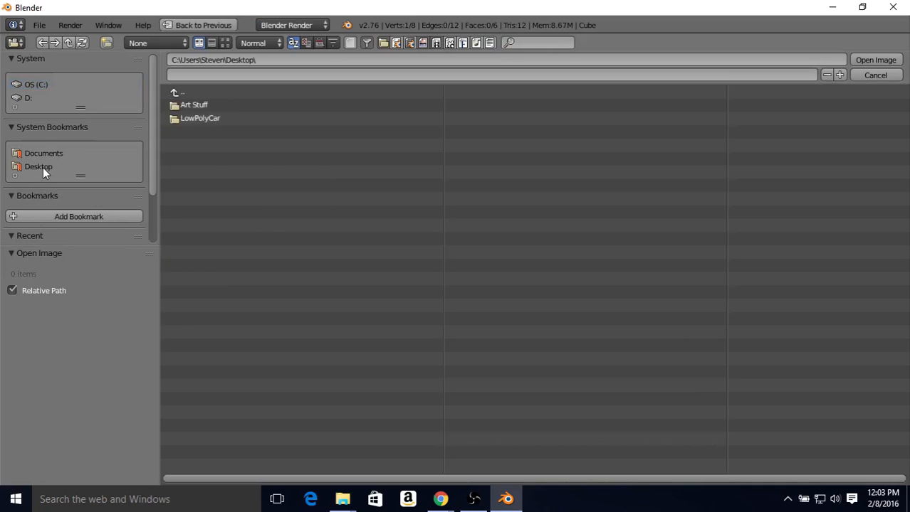
click(212, 118)
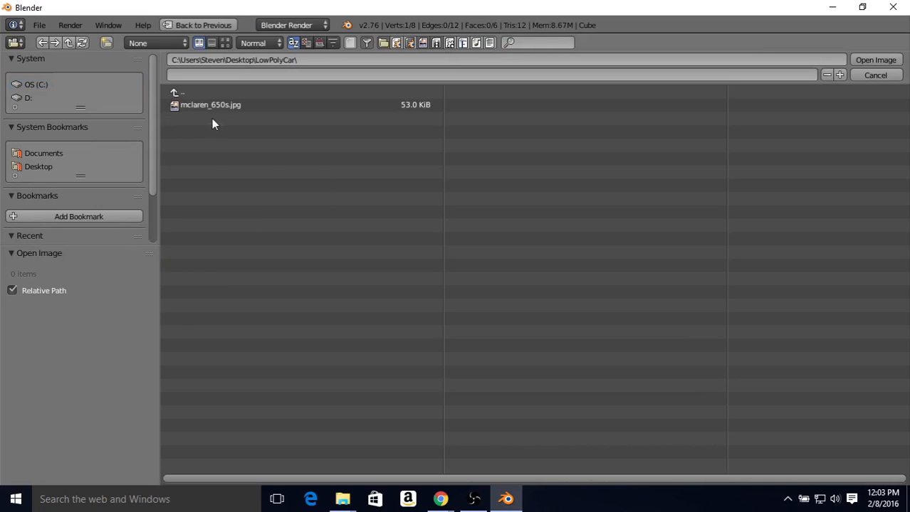
click(207, 106)
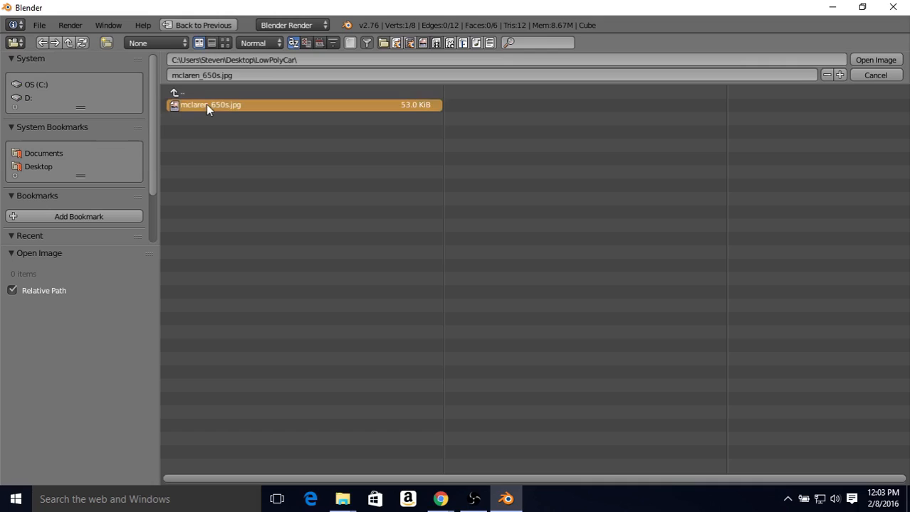
click(874, 60)
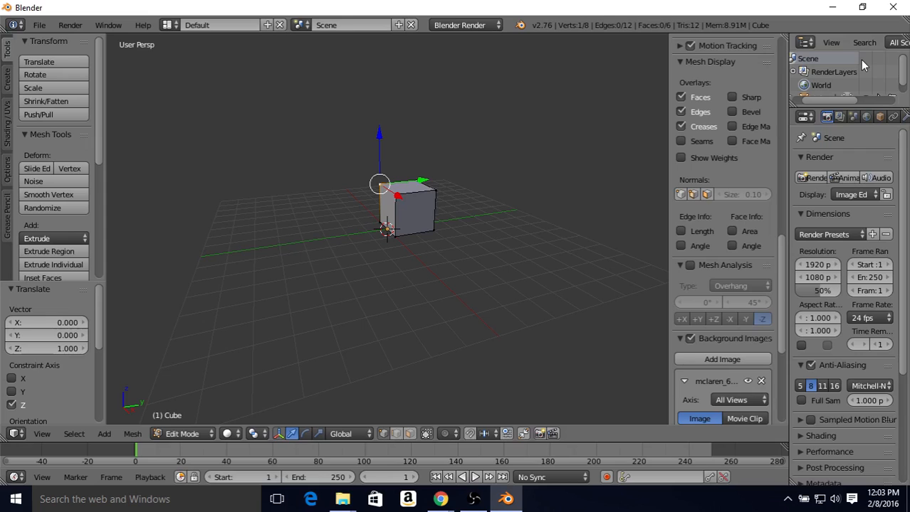
Switch the viewport to an orthographic right view to show the McLaren blueprint behind the cube
middle_drag(443, 173, 430, 145)
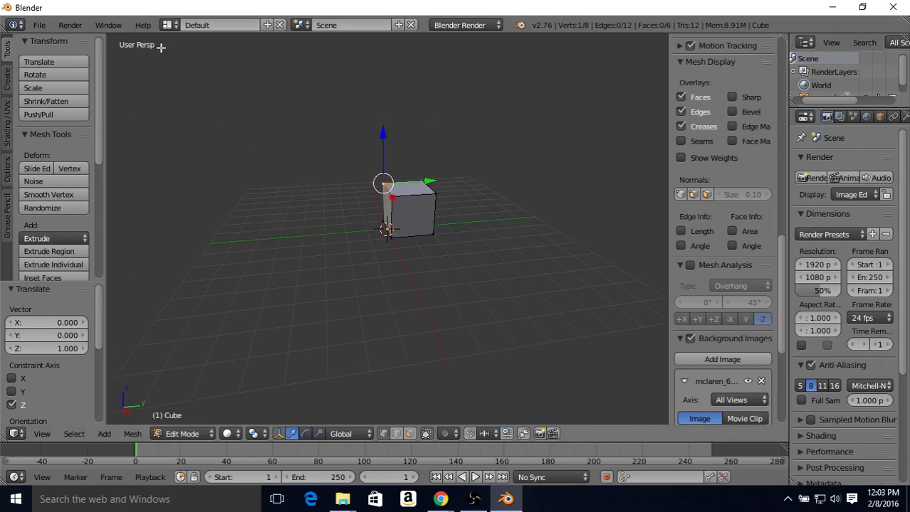
middle_drag(431, 155, 447, 148)
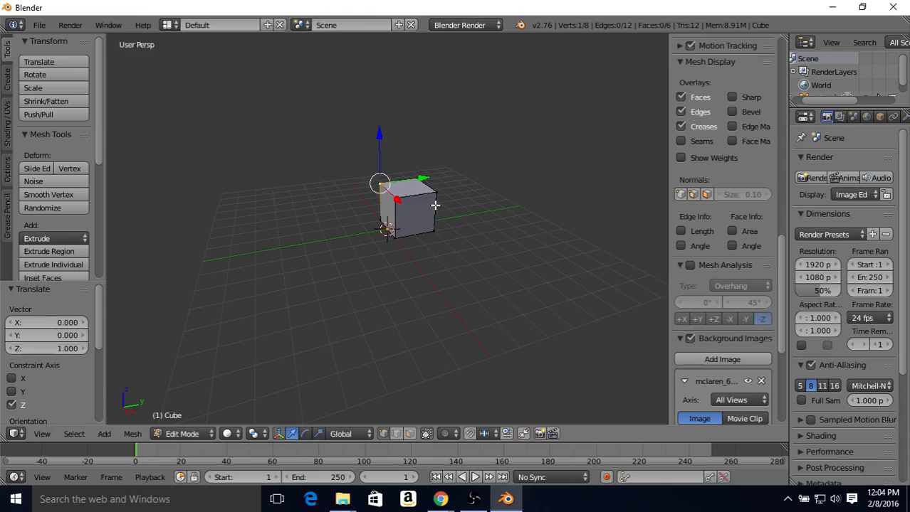
middle_drag(440, 171, 443, 154)
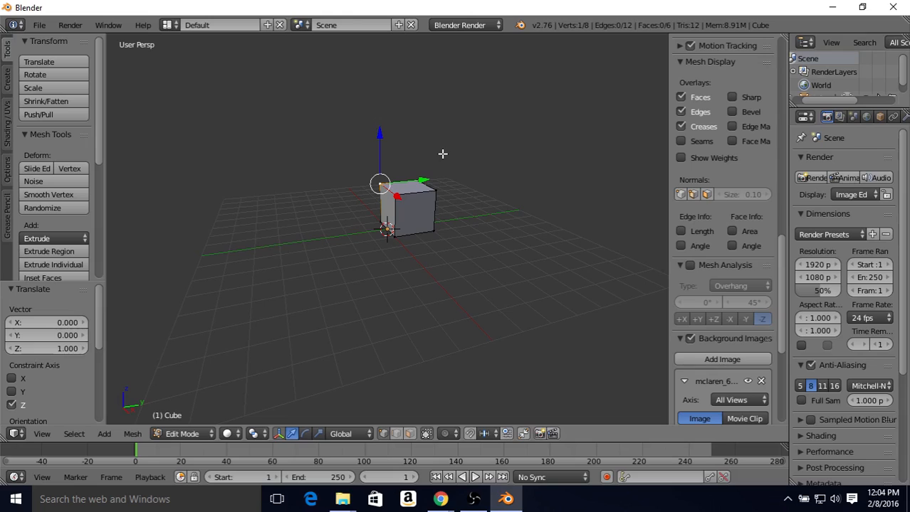
key(KP_5)
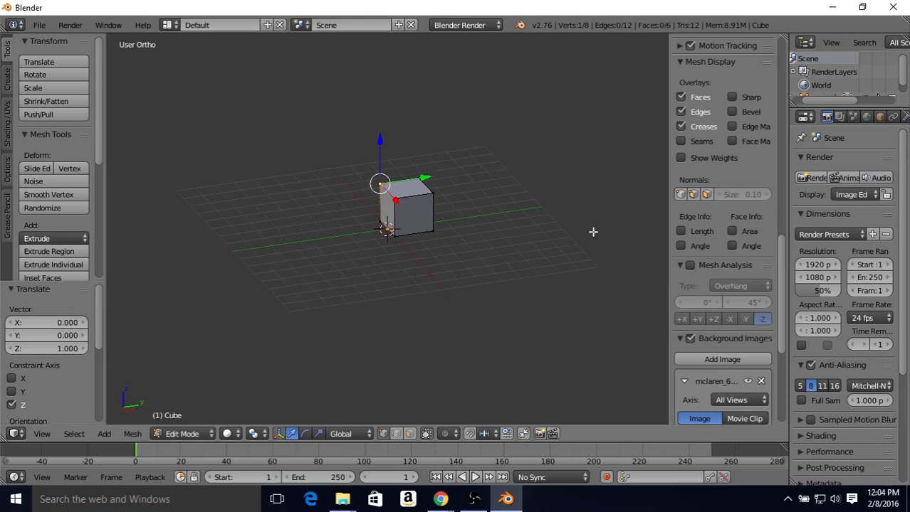
drag(784, 240, 756, 291)
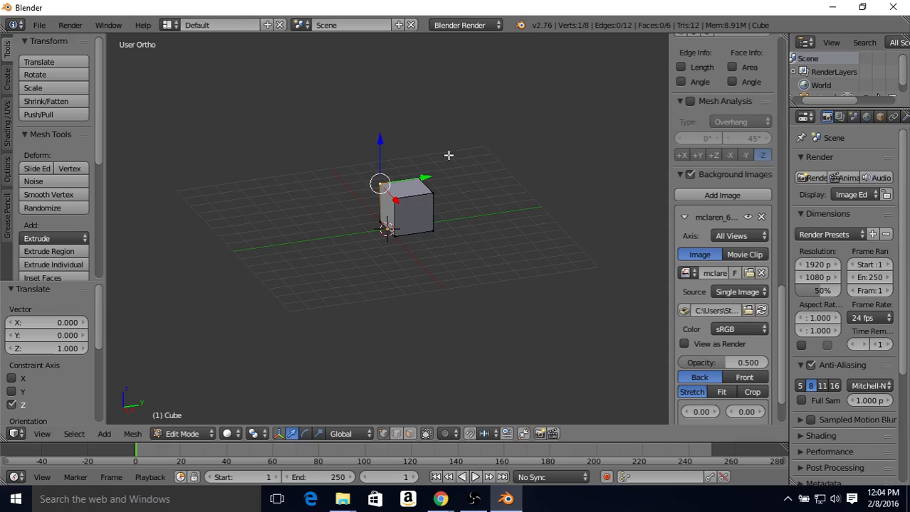
middle_drag(396, 205, 435, 173)
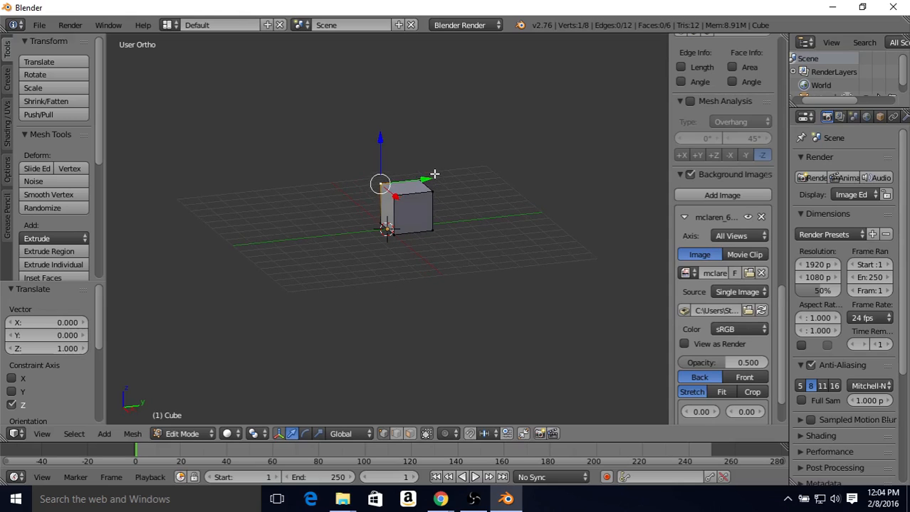
key(KP_3)
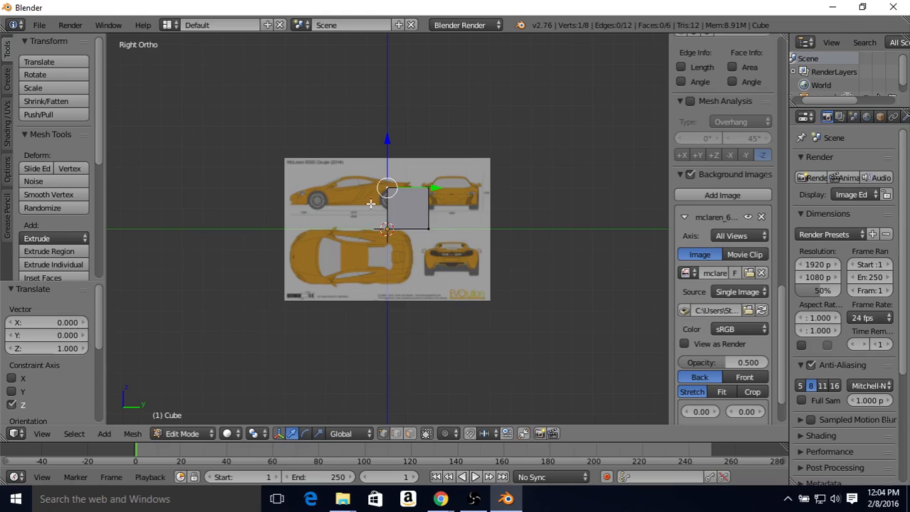
scroll(534, 230, up, 5)
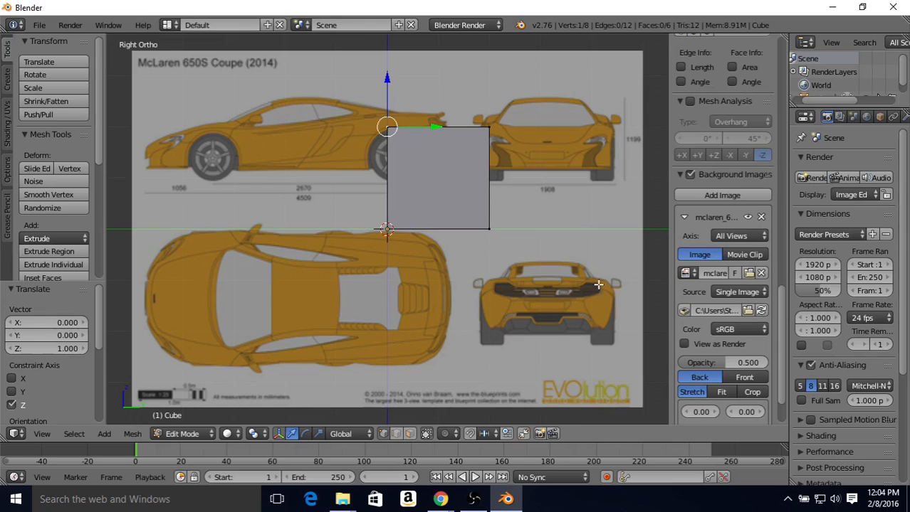
Restrict the background image to the Right view and display the cube in wireframe
drag(779, 294, 778, 320)
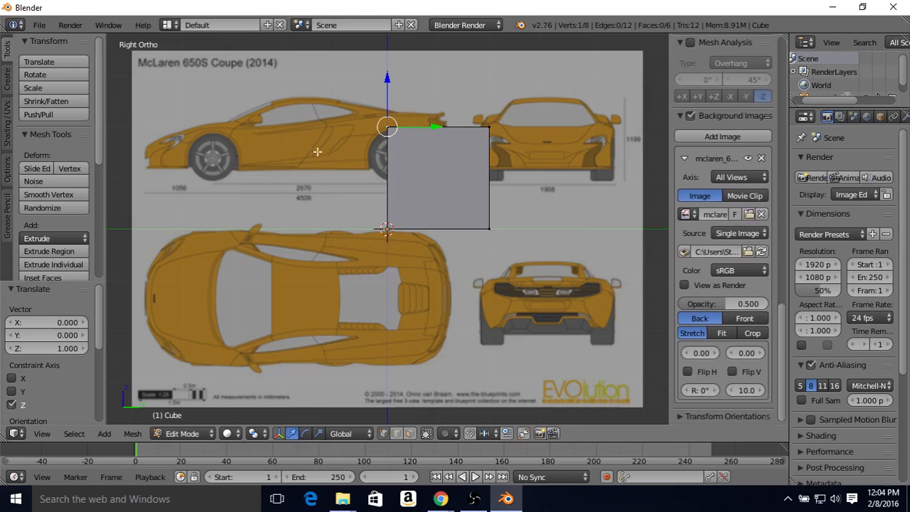
click(732, 176)
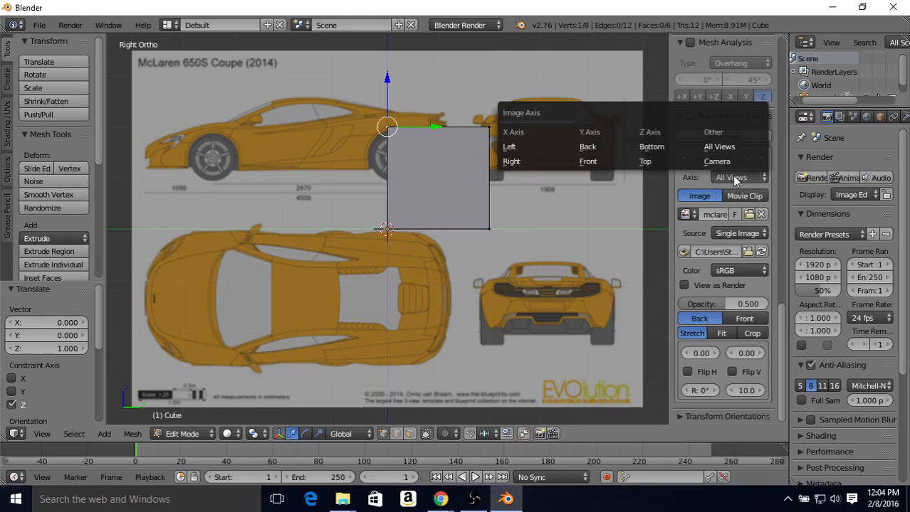
click(511, 161)
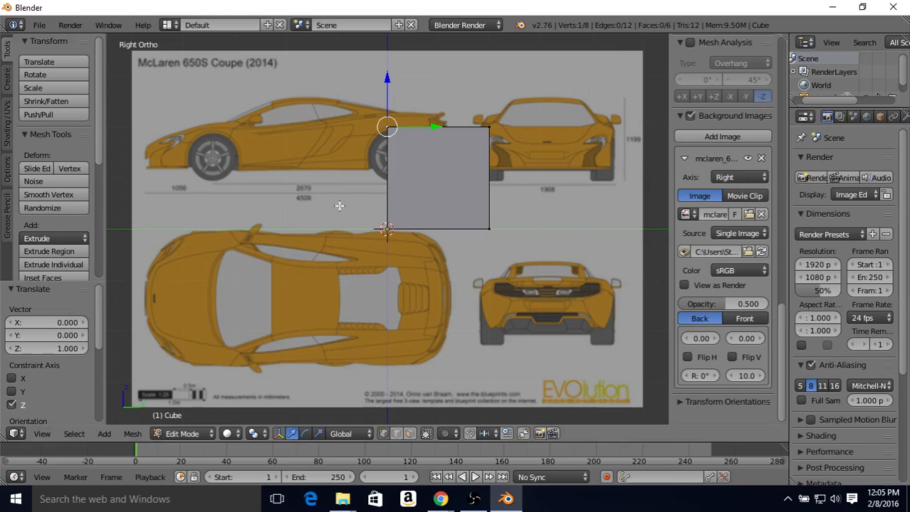
key(z)
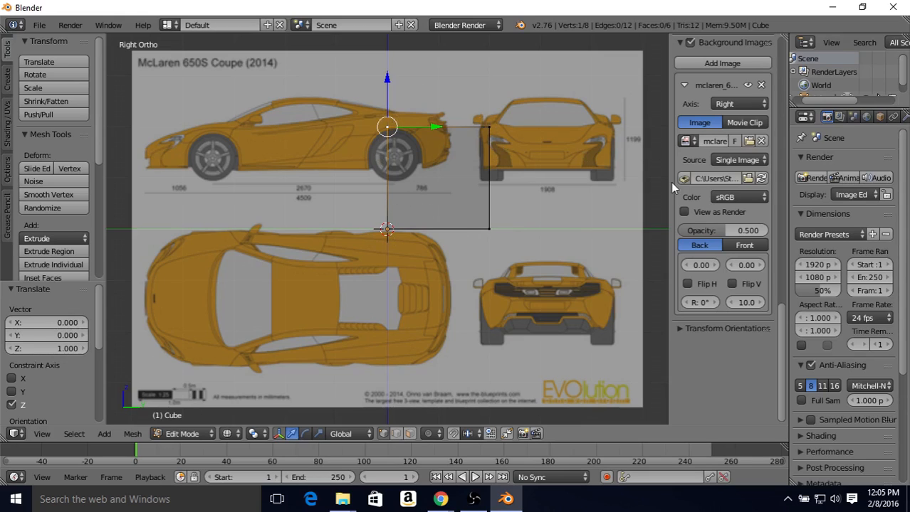
Offset the background image to X 4.74 and Y -1.35, aligning the side view's nose and wheel base with the cube's corner at the origin
scroll(780, 309, up, 3)
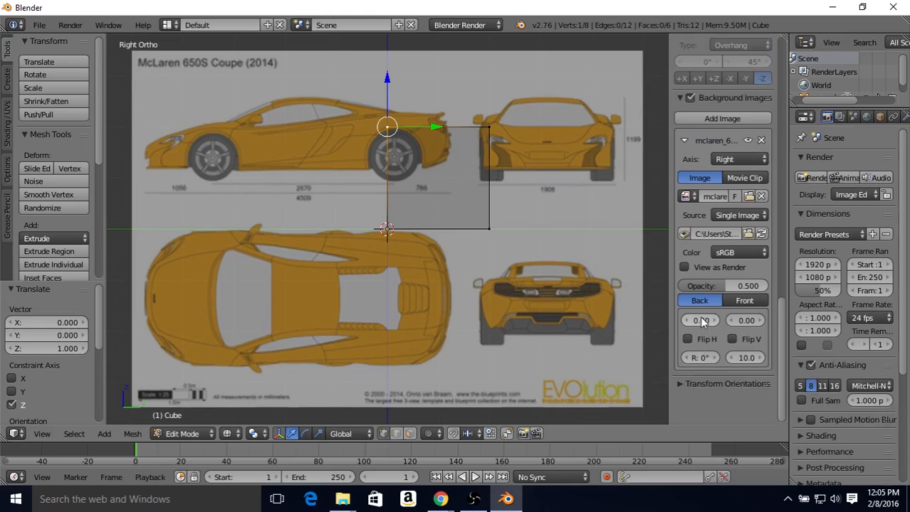
drag(699, 320, 816, 320)
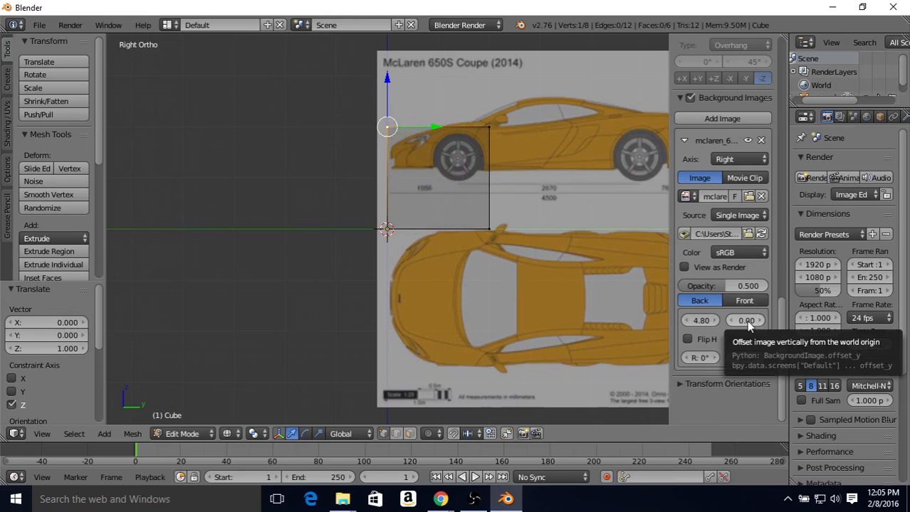
drag(746, 324, 740, 325)
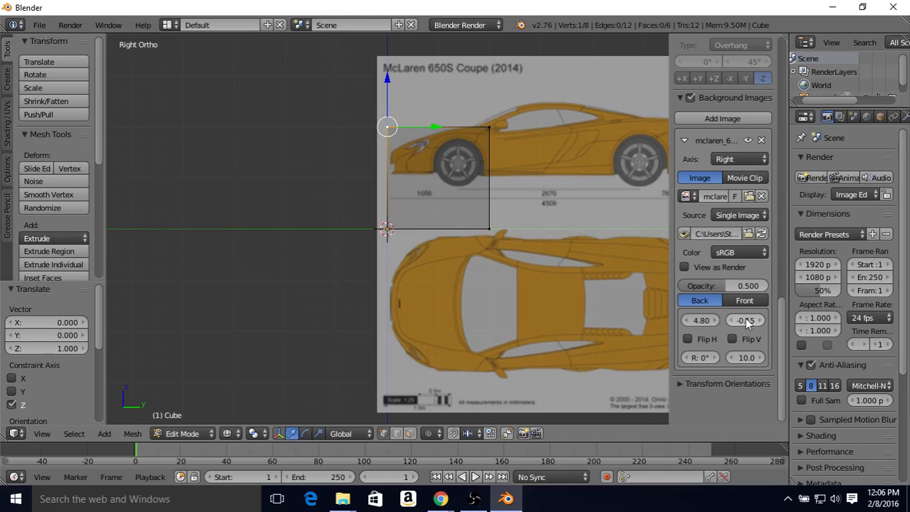
mouse_move(744, 320)
mouse_down()
mouse_move(760, 320)
mouse_move(735, 320)
mouse_move(746, 320)
mouse_up()
drag(745, 320, 788, 321)
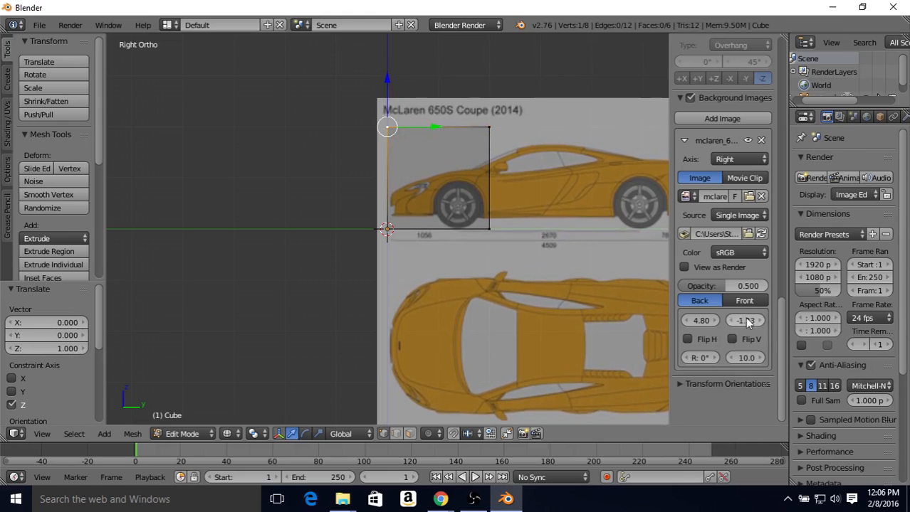
scroll(584, 245, up, 4)
scroll(584, 244, up, 1)
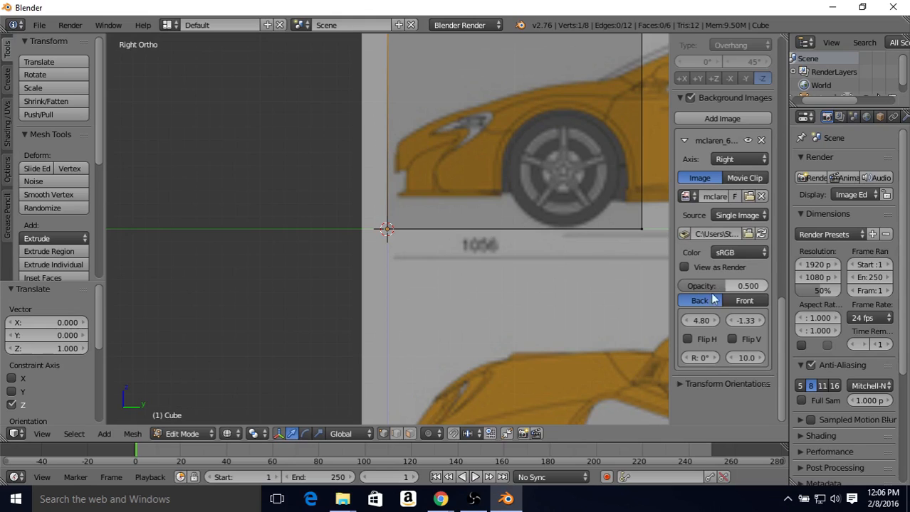
drag(703, 319, 747, 324)
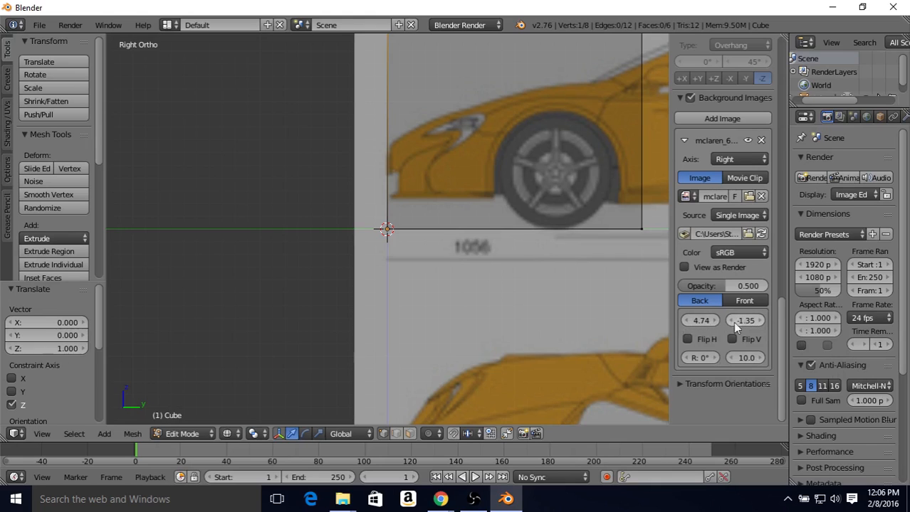
Select all four vertices of the cube's outer face and move them about 4.006 along Y to the car's rear end
shift+middle_drag(570, 187, 415, 250)
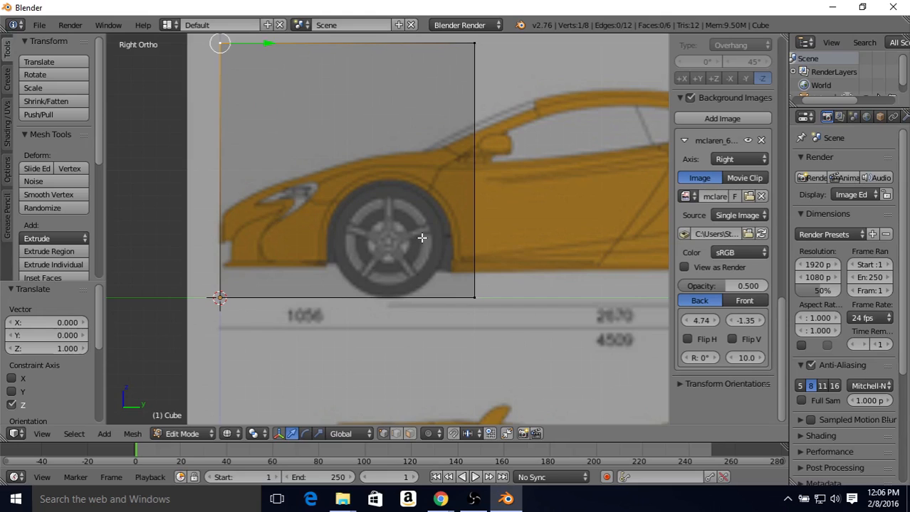
scroll(420, 242, down, 2)
shift+middle_drag(527, 164, 471, 159)
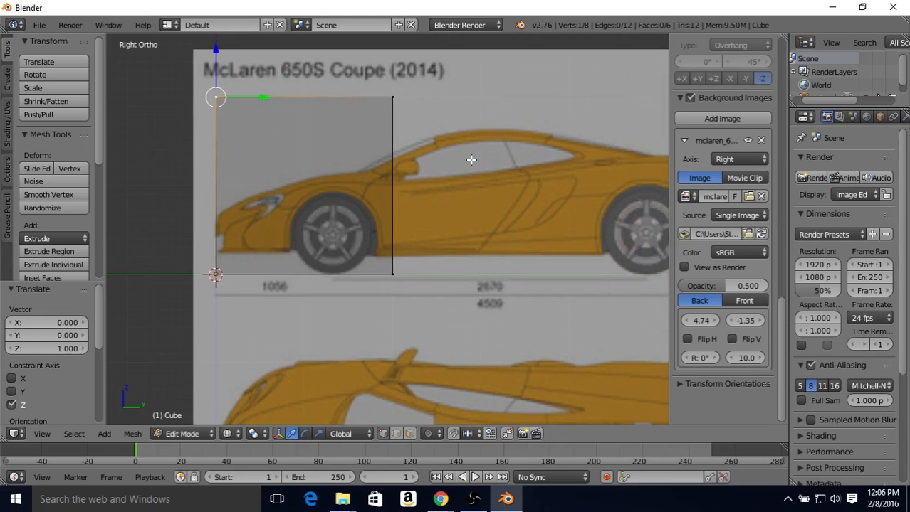
right_click(392, 96)
key(b)
drag(372, 87, 433, 302)
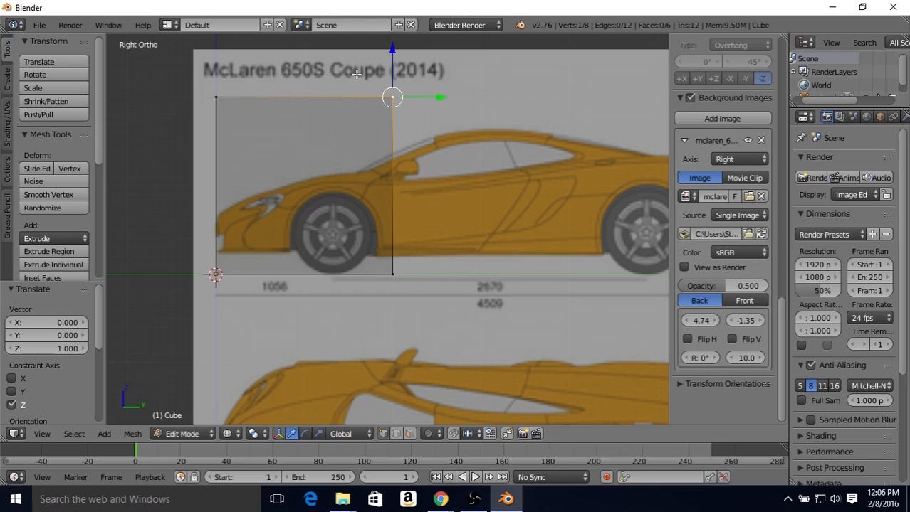
drag(356, 68, 439, 304)
shift+middle_drag(570, 200, 401, 208)
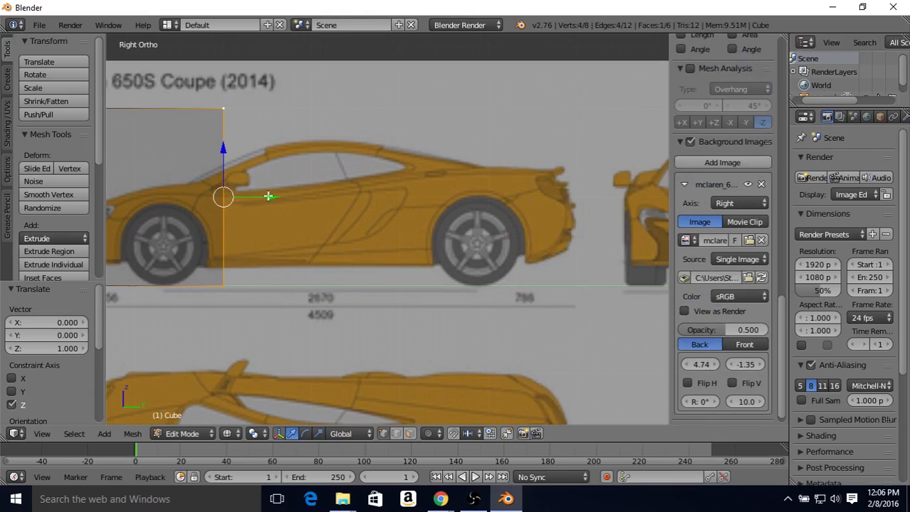
drag(270, 197, 622, 178)
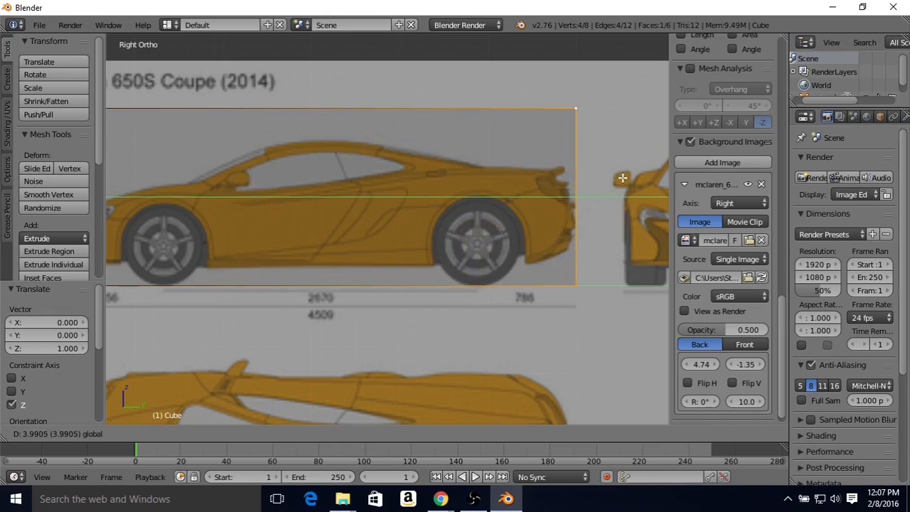
drag(622, 178, 623, 178)
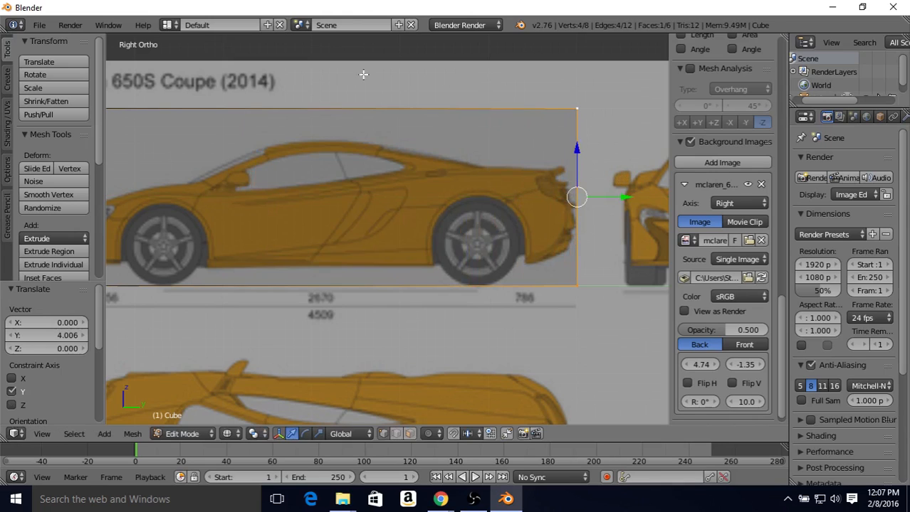
Select the four top vertices of the stretched cube at its rear and front ends in the right view
shift+middle_drag(365, 149, 436, 215)
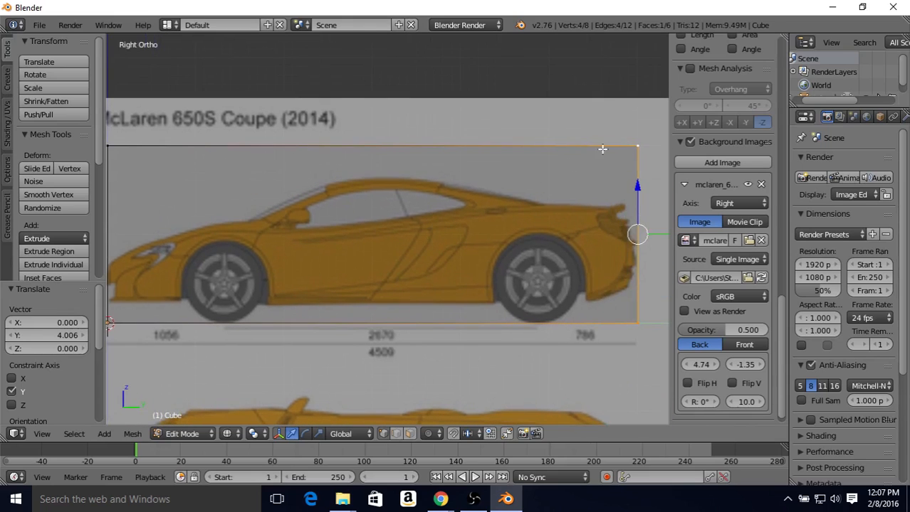
right_click(634, 147)
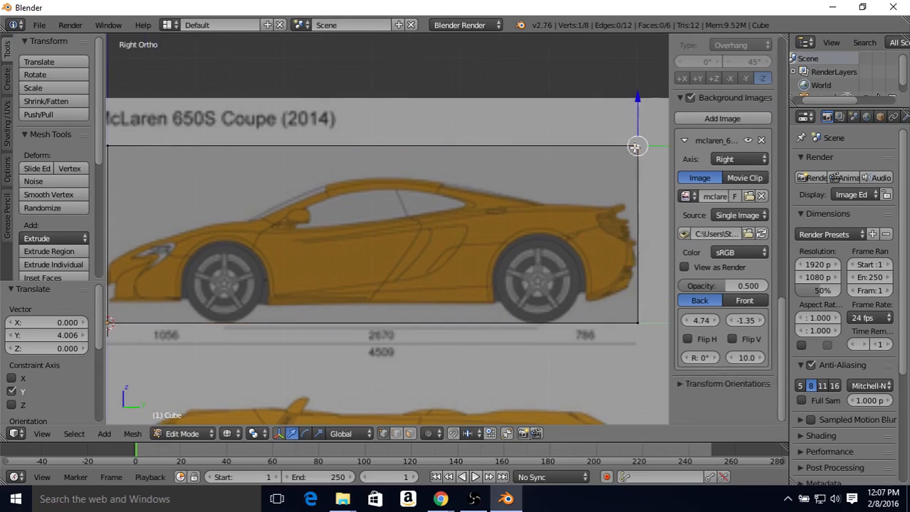
key(b)
drag(610, 120, 658, 176)
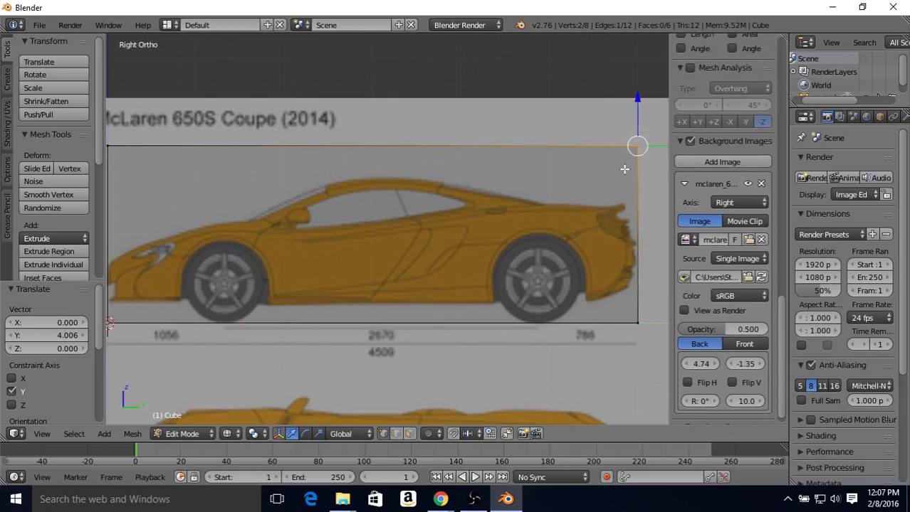
shift+middle_drag(340, 113, 587, 124)
key(b)
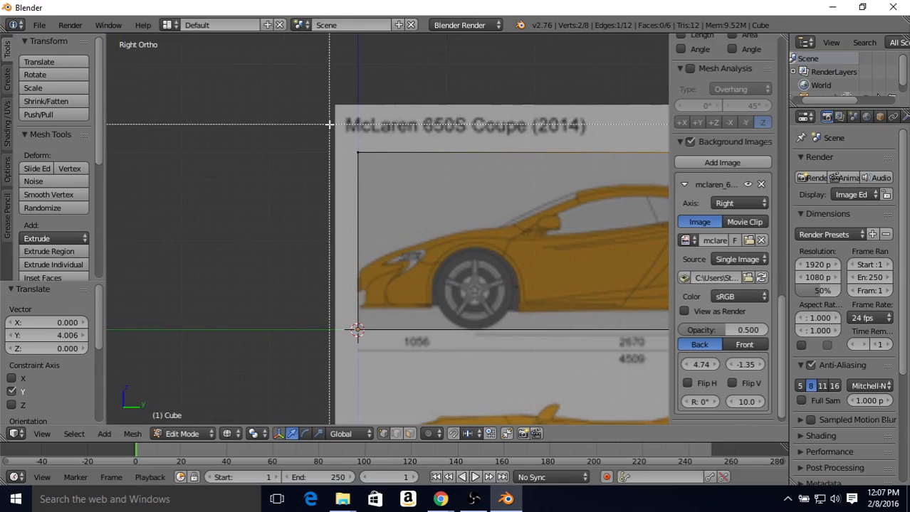
drag(330, 121, 399, 169)
shift+middle_drag(619, 147, 409, 153)
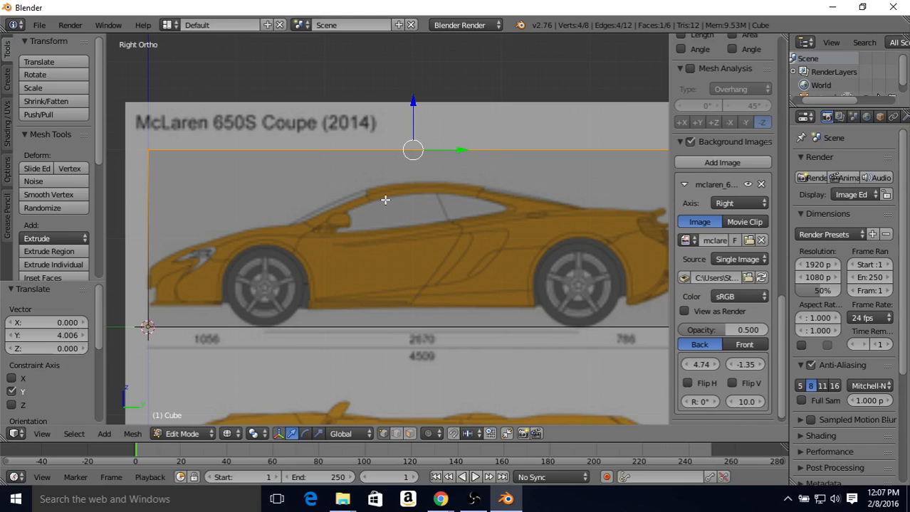
shift+middle_drag(355, 183, 447, 173)
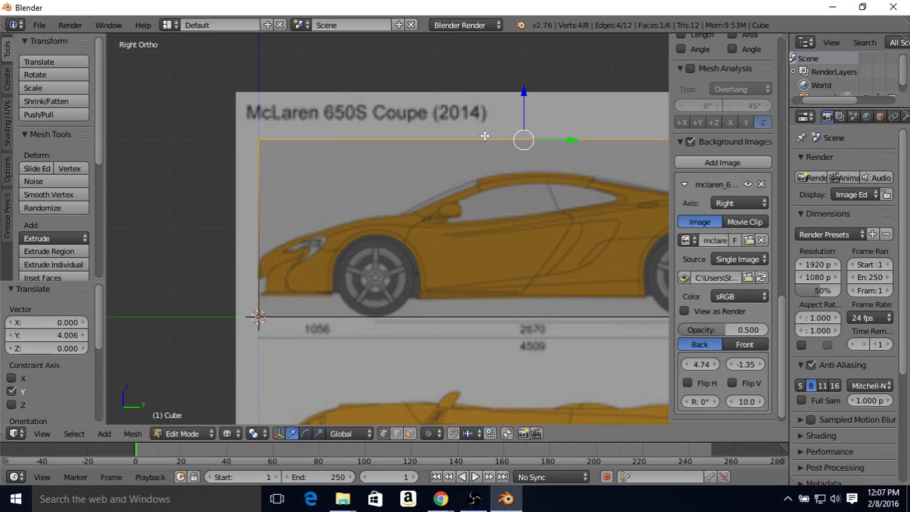
Inspect the selected top face in 3D, return to the right view and lower it about 0.362 along Z to the car's roof line
middle_drag(399, 127, 545, 126)
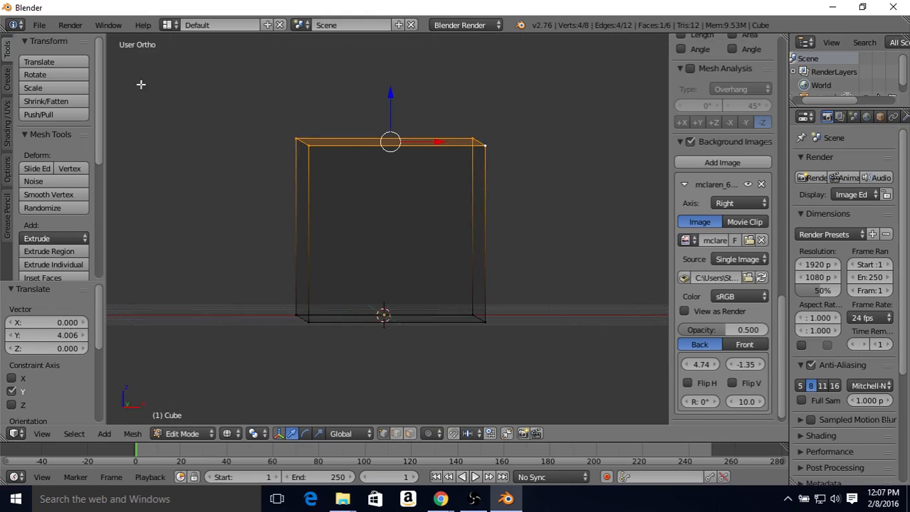
middle_drag(495, 147, 430, 154)
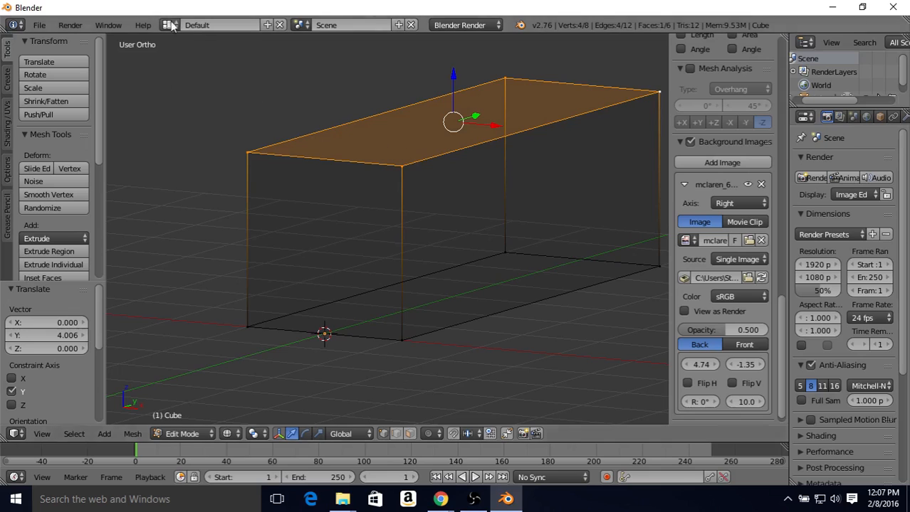
middle_drag(500, 174, 433, 174)
middle_drag(337, 195, 424, 183)
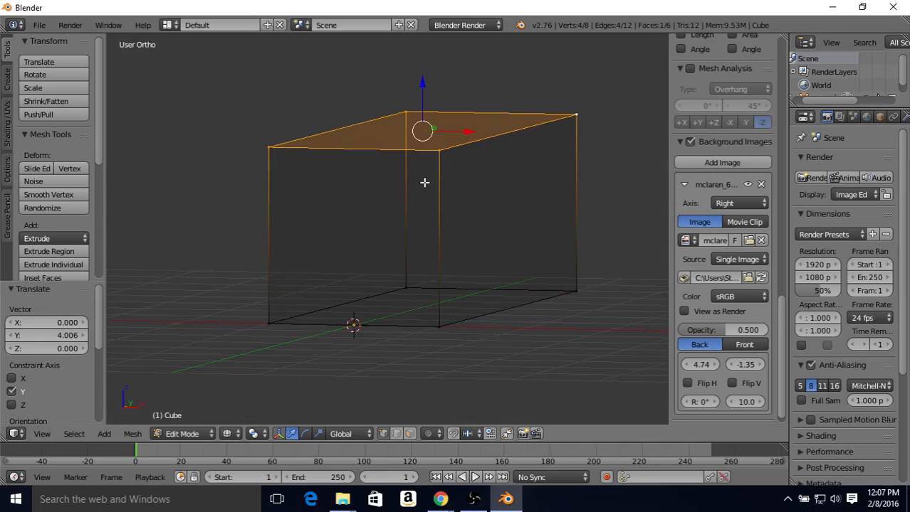
key(KP_3)
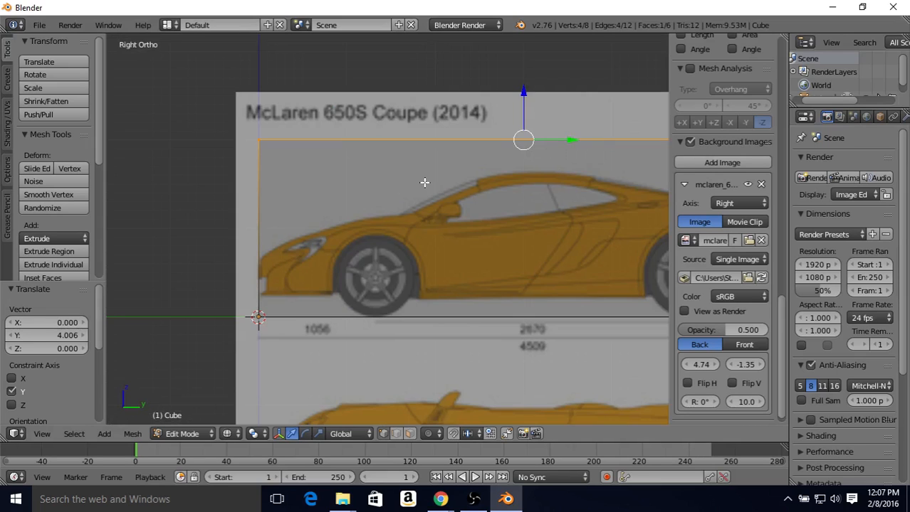
shift+middle_drag(520, 178, 405, 168)
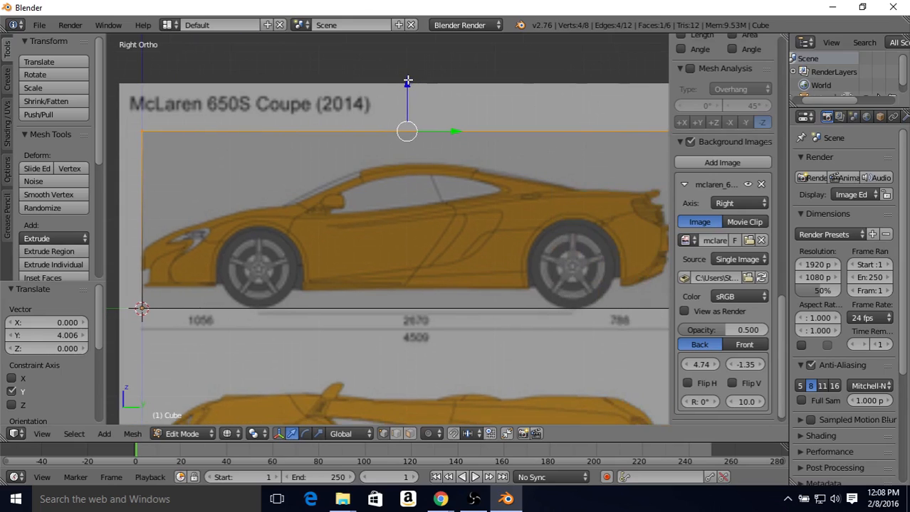
drag(407, 80, 411, 111)
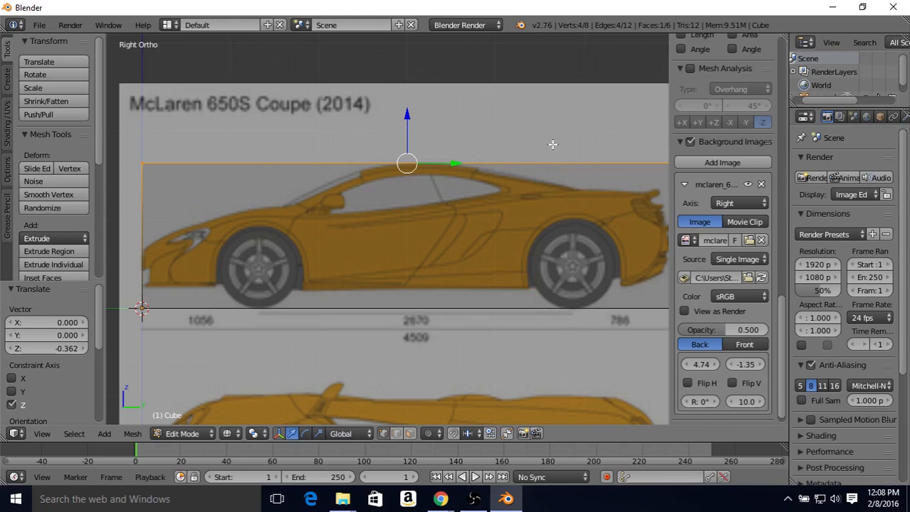
shift+middle_drag(420, 176, 455, 157)
shift+middle_drag(436, 188, 405, 128)
shift+middle_drag(389, 311, 390, 252)
shift+middle_drag(420, 173, 412, 355)
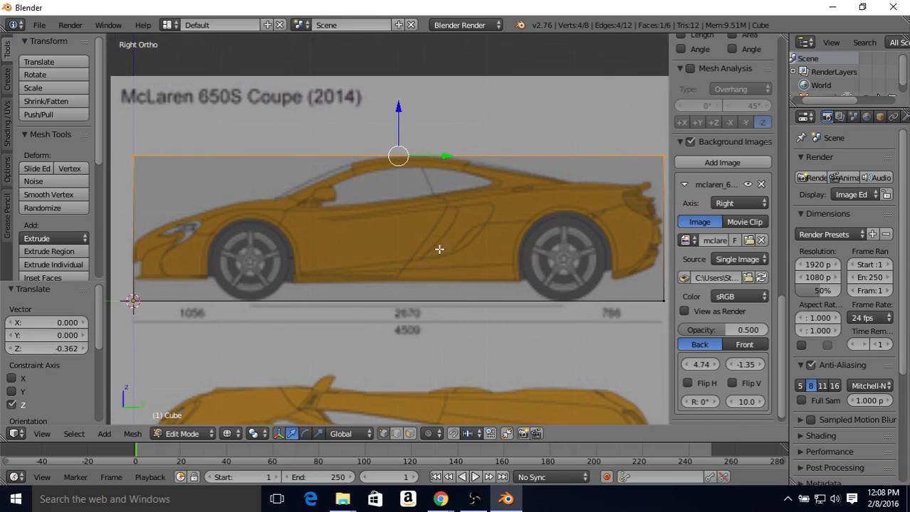
Switch to the top orthographic view and add a second background image using the already loaded mclaren_650s.jpg
key(KP_7)
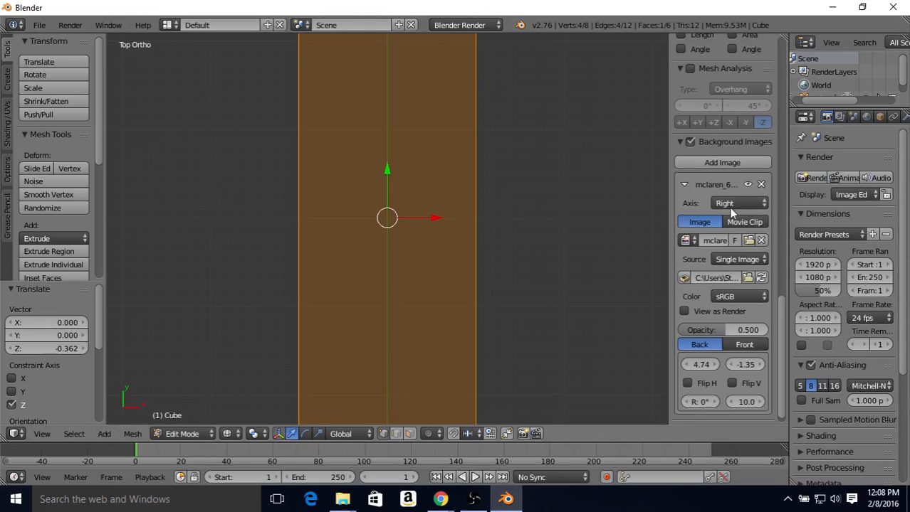
click(683, 184)
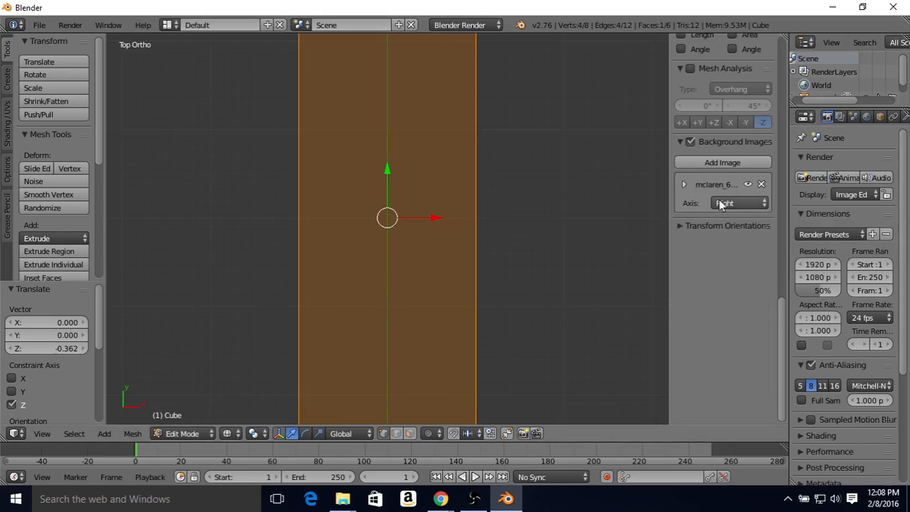
click(711, 162)
click(684, 283)
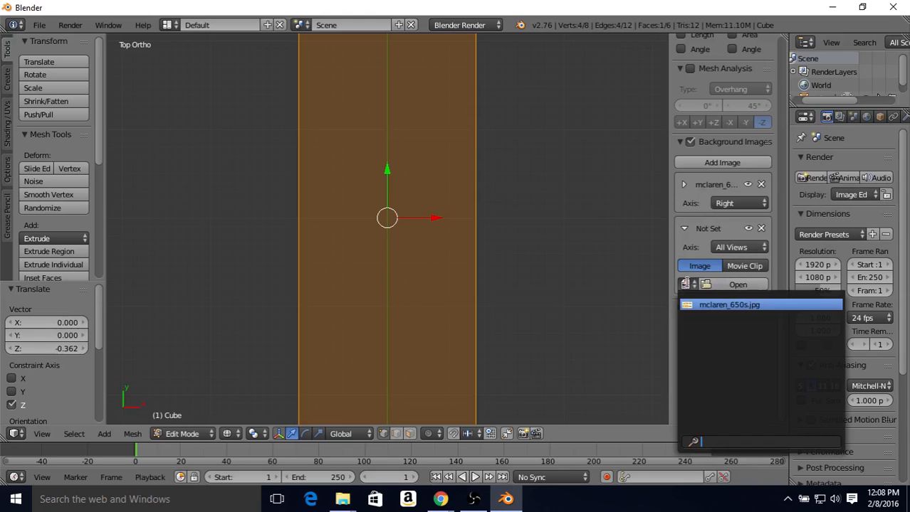
click(711, 304)
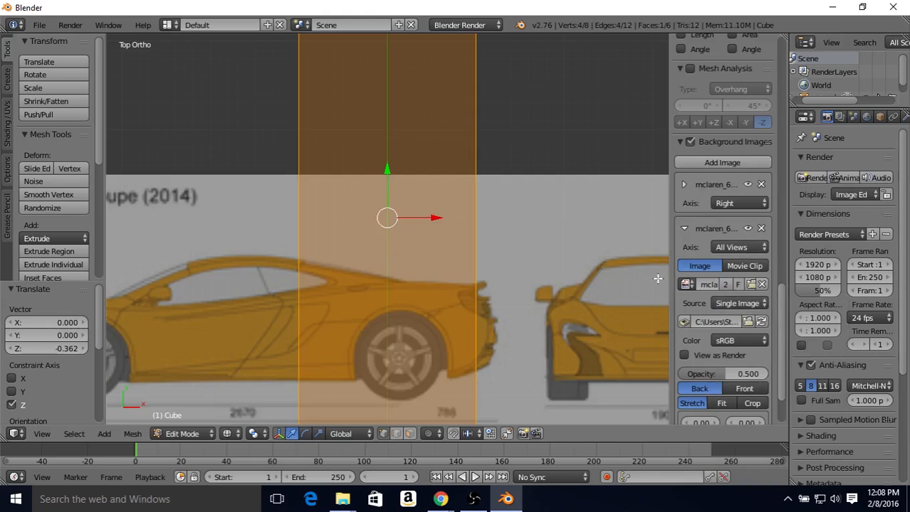
Compare the orientation of the blueprint's overhead car drawing with the cube in the top view
scroll(497, 248, down, 3)
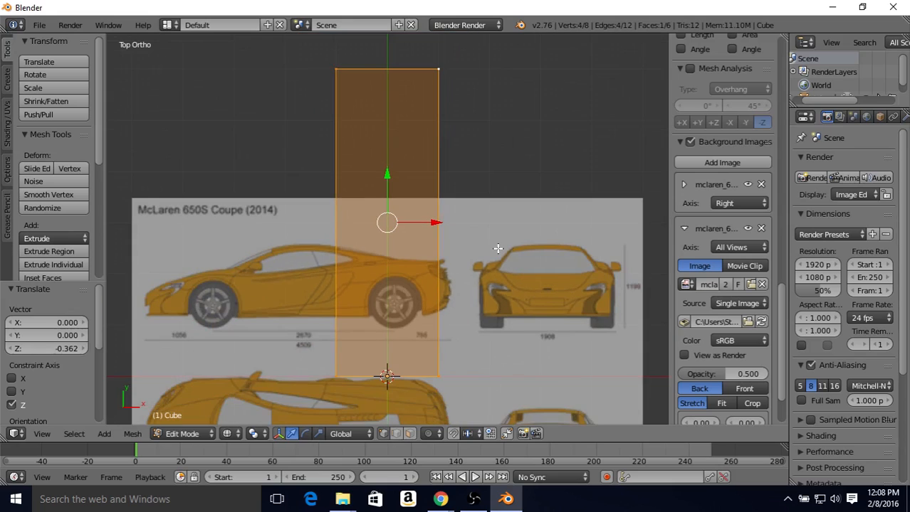
shift+middle_drag(488, 262, 470, 165)
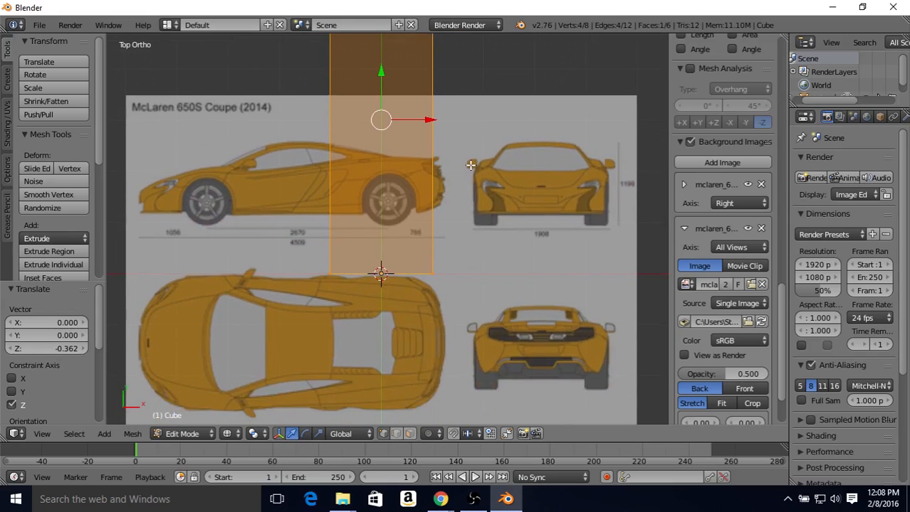
shift+middle_drag(426, 178, 502, 140)
shift+middle_drag(512, 211, 461, 194)
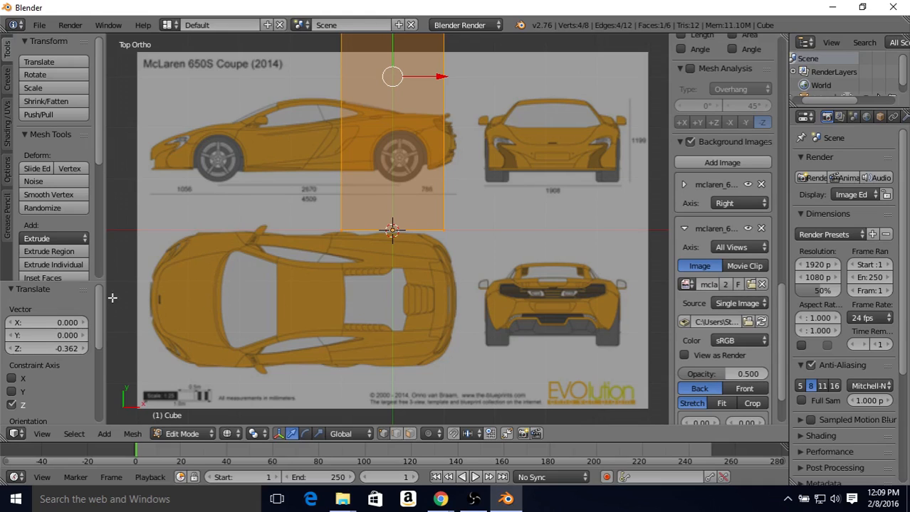
shift+middle_drag(393, 195, 405, 252)
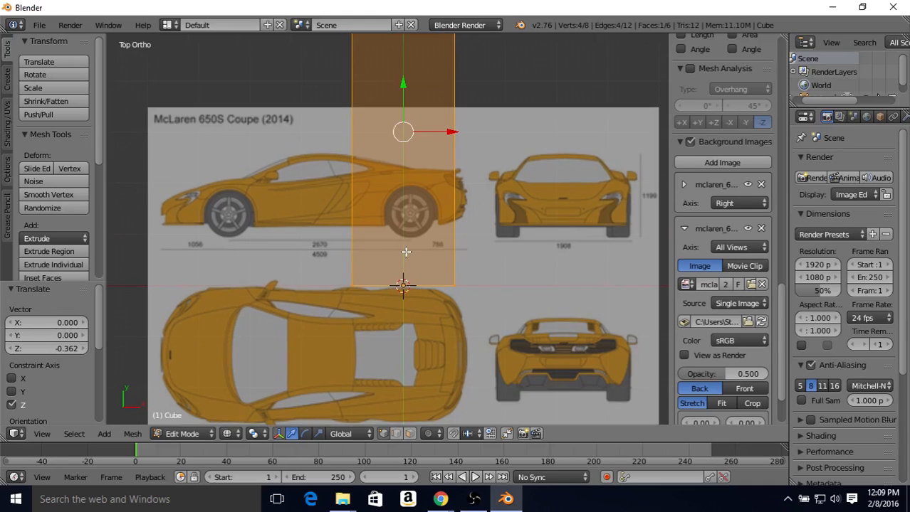
shift+middle_drag(397, 215, 408, 269)
shift+middle_drag(412, 193, 415, 237)
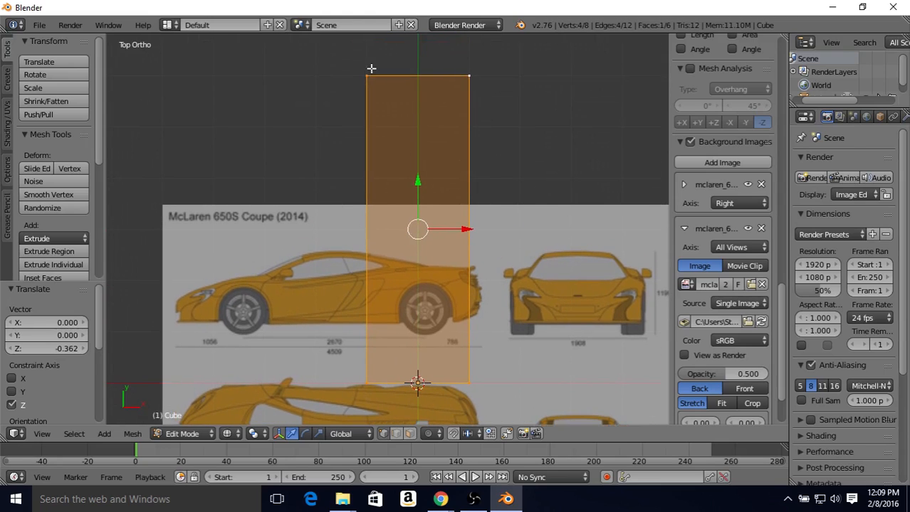
shift+middle_drag(424, 287, 441, 246)
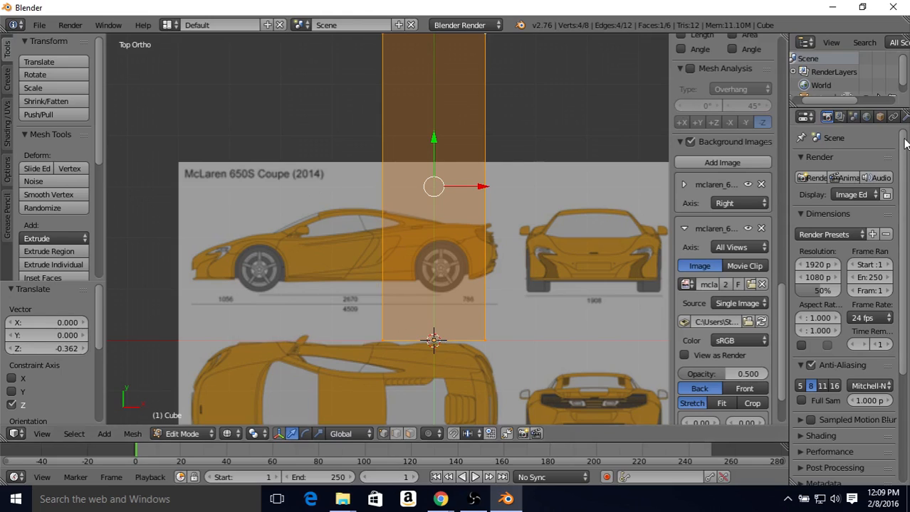
Minimize Blender and the Videos and LowPolyCar folder windows to reach the desktop
click(832, 12)
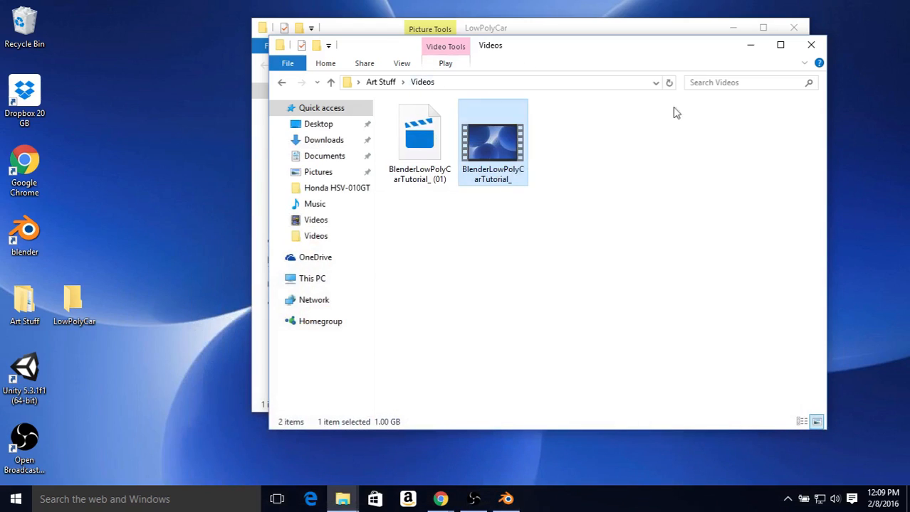
click(748, 45)
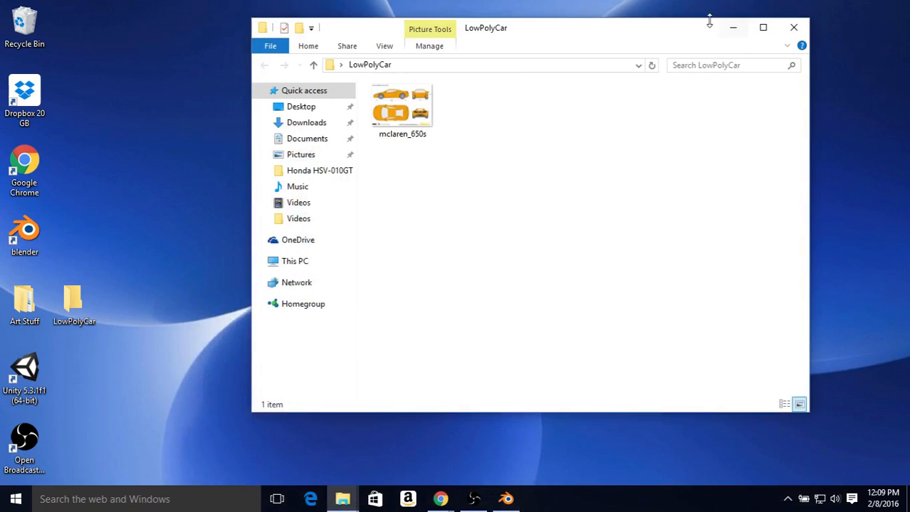
click(731, 29)
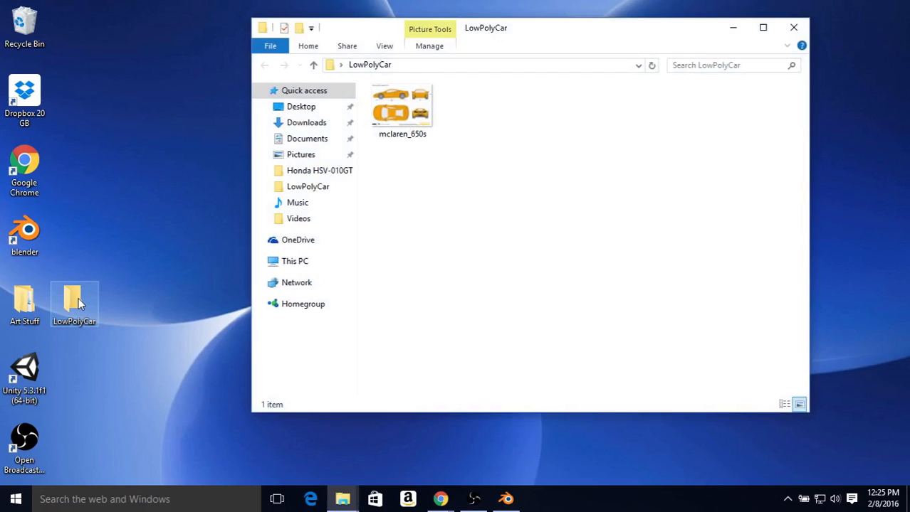
Open mclaren_650s from the LowPolyCar folder in Paint and rotate the picture 90° left
right_click(388, 112)
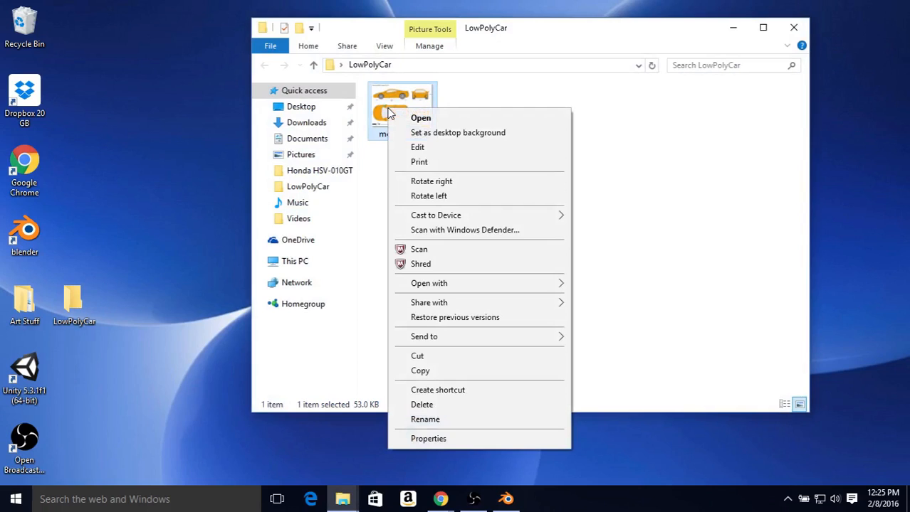
mouse_move(447, 286)
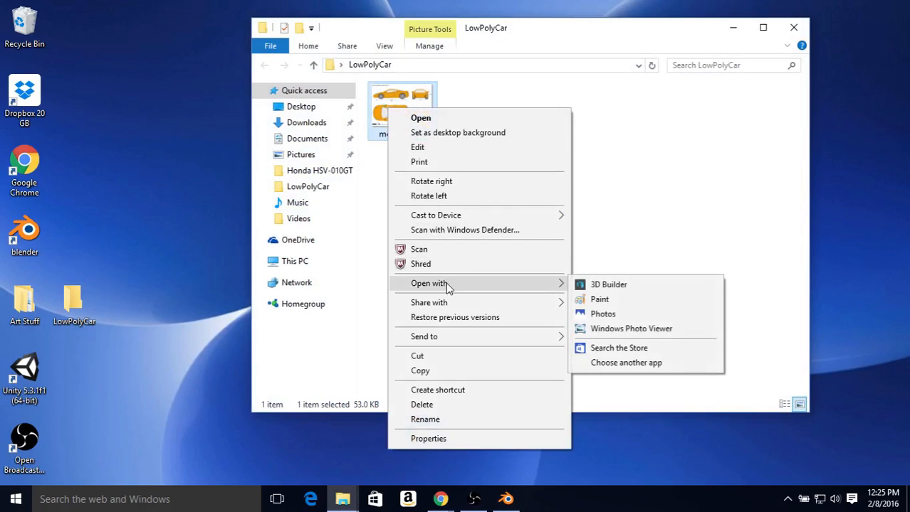
click(599, 301)
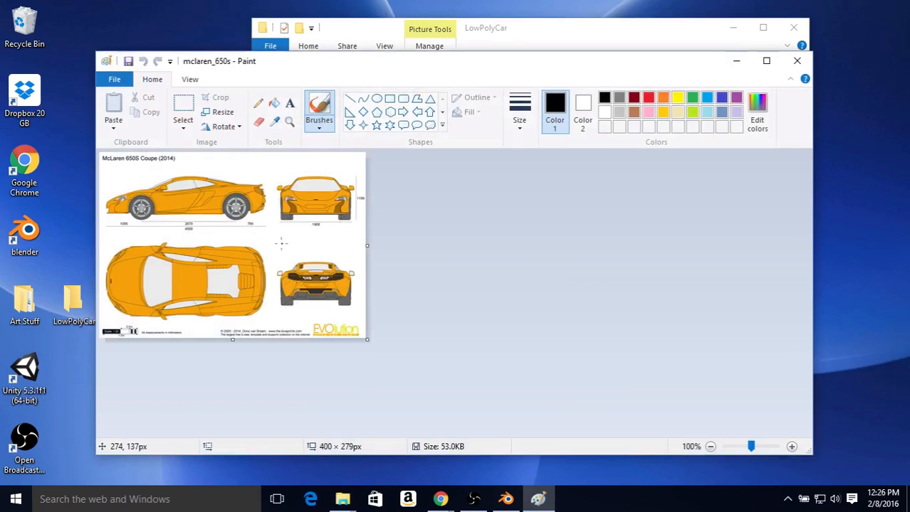
click(239, 128)
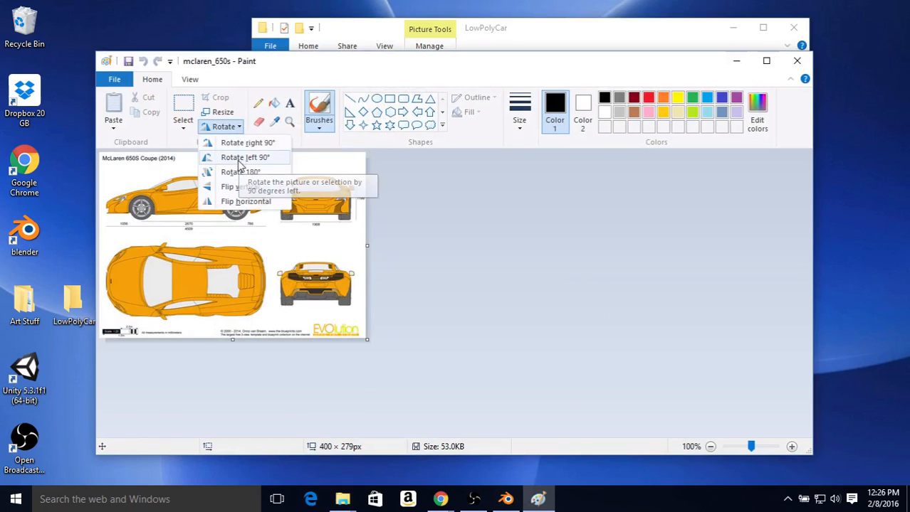
click(241, 159)
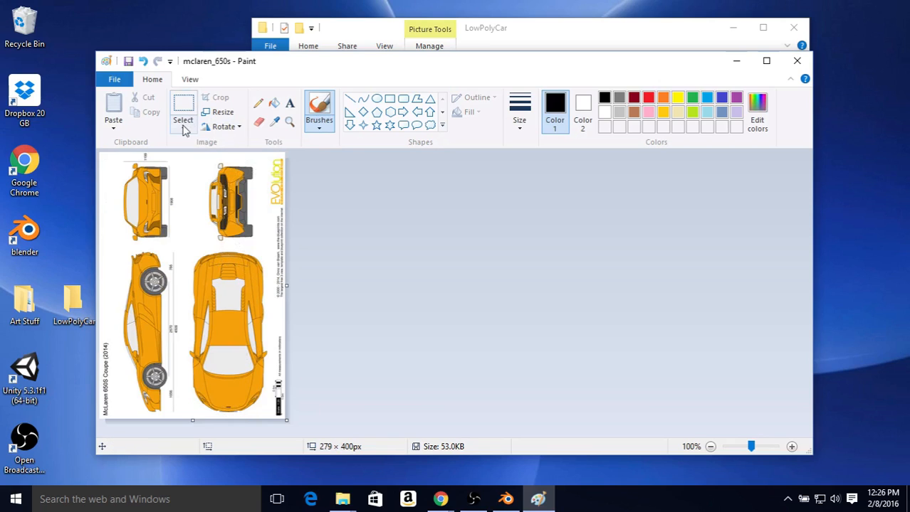
Save the rotated blueprint as a JPEG named mclaren_650s_top in the LowPolyCar folder on the desktop
click(119, 79)
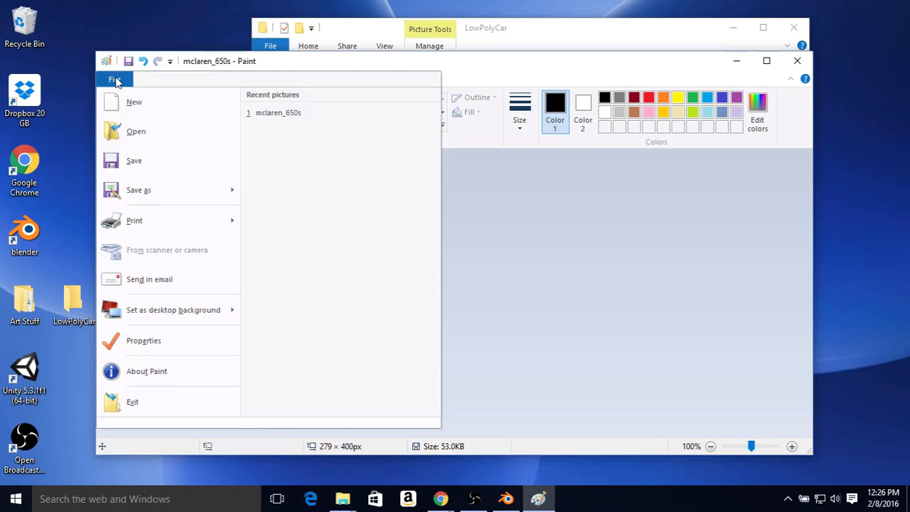
click(147, 191)
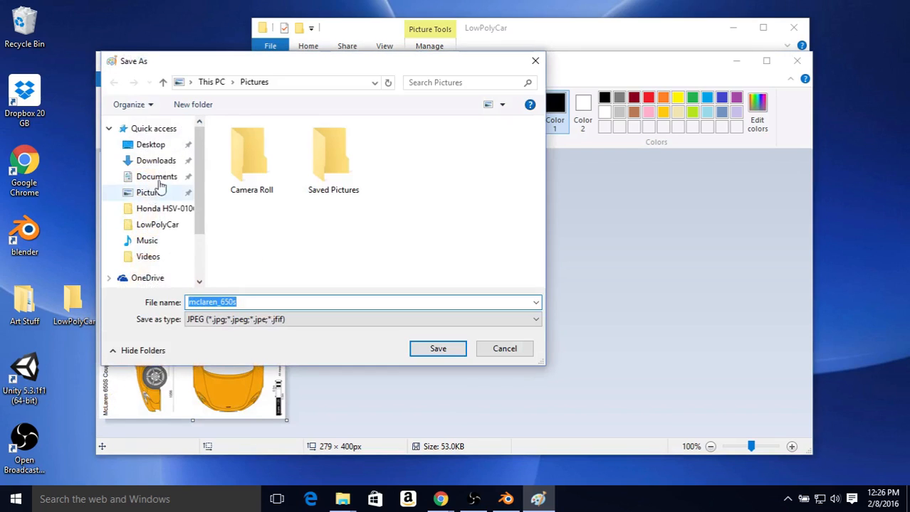
click(166, 144)
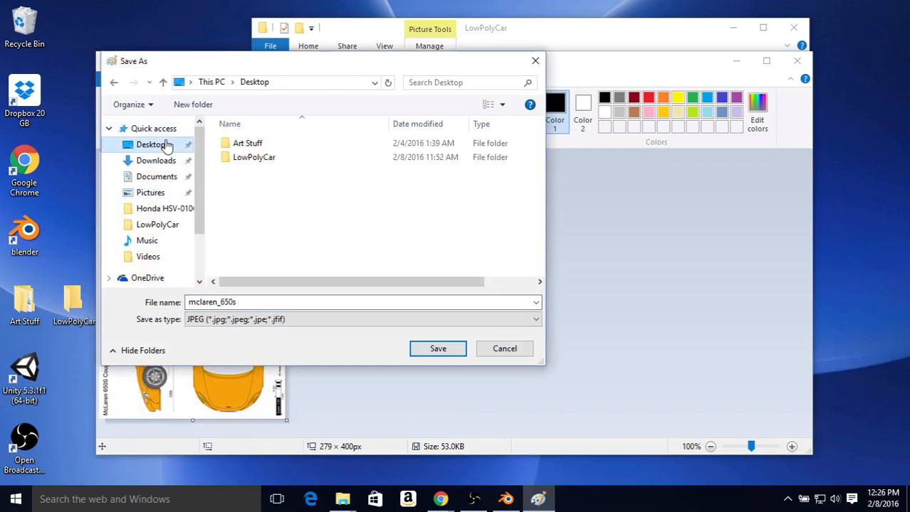
double_click(269, 162)
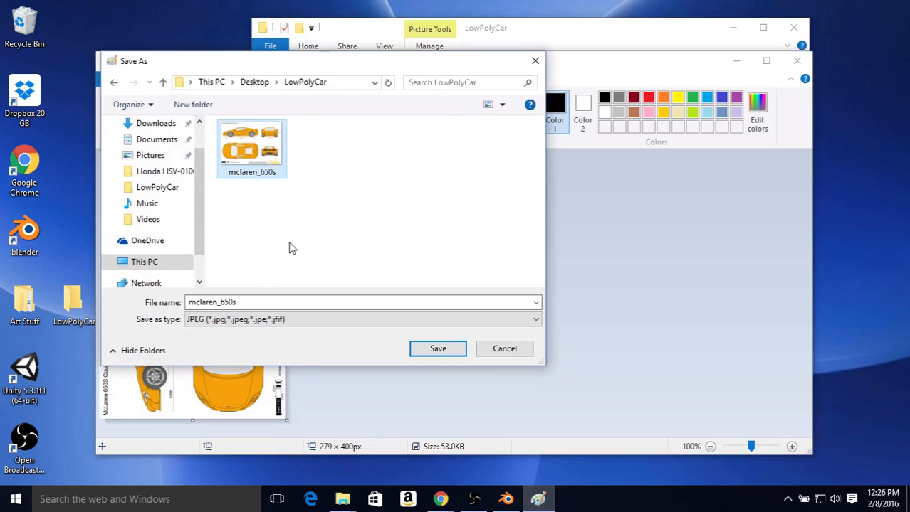
click(251, 301)
click(252, 301)
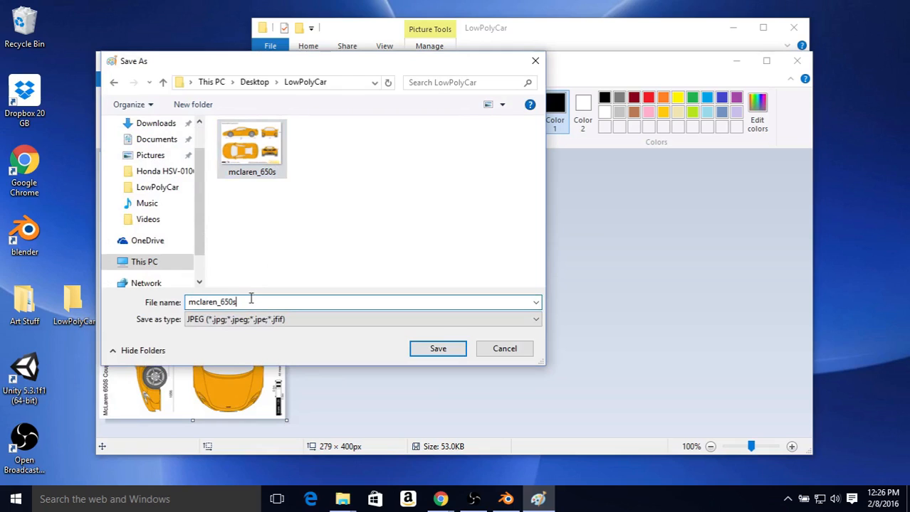
text(_top)
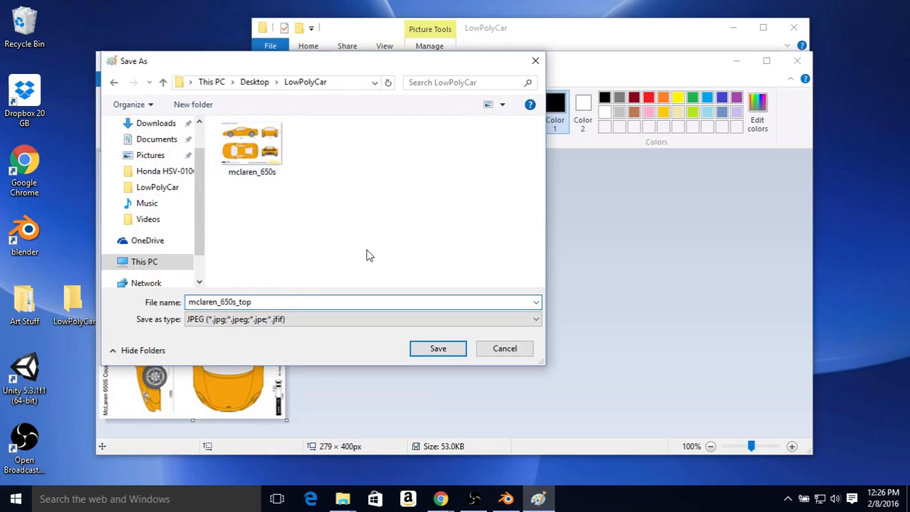
click(435, 351)
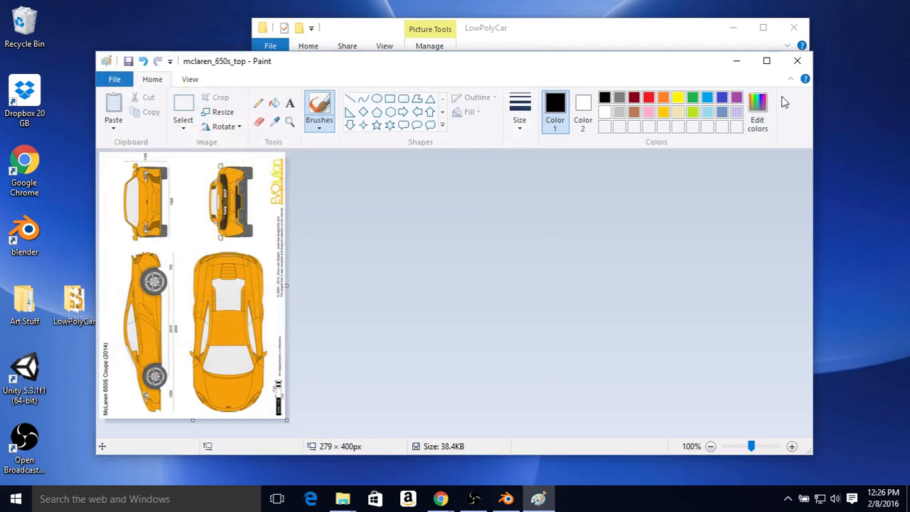
Close Paint and the LowPolyCar folder window, and switch back to Blender
click(797, 61)
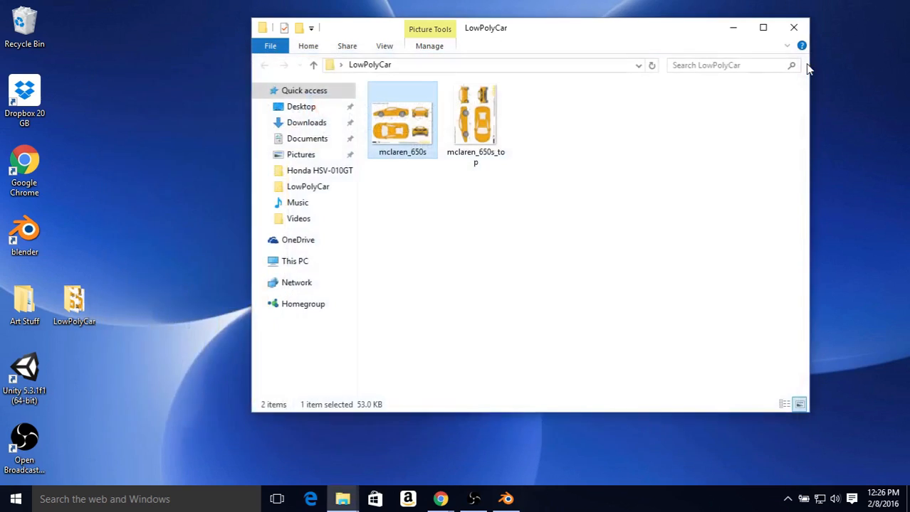
click(795, 28)
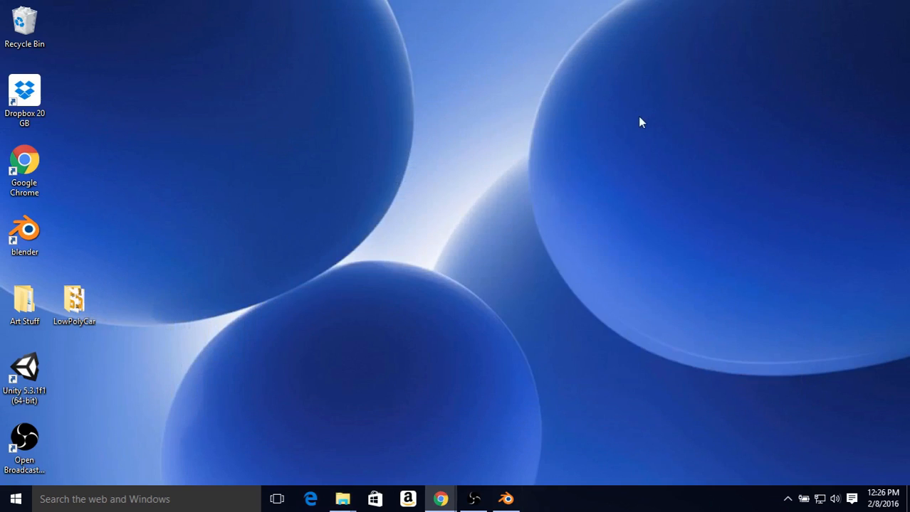
click(507, 500)
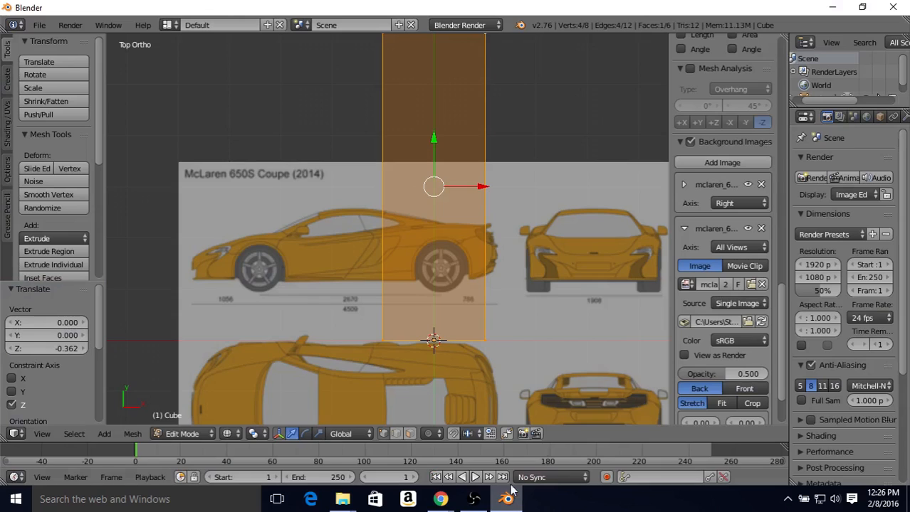
Restrict the second background image to the Front view and collapse its settings
drag(782, 298, 784, 321)
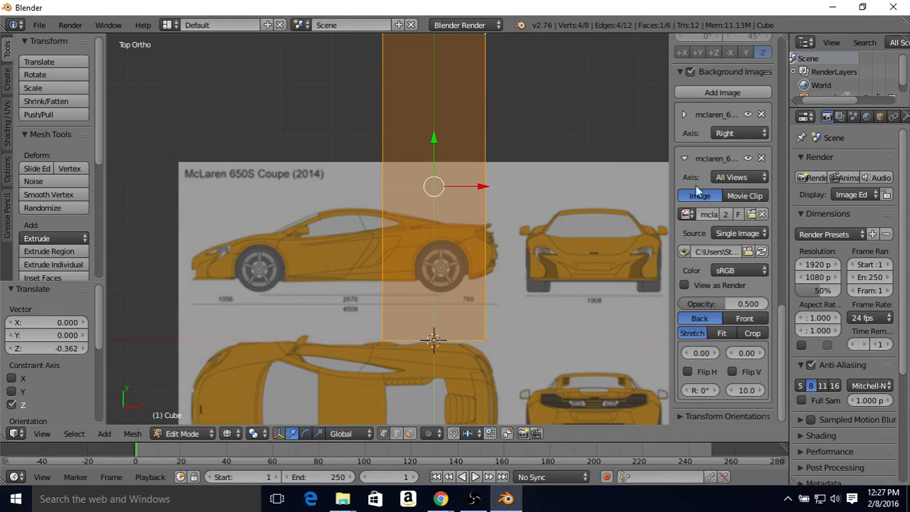
click(737, 177)
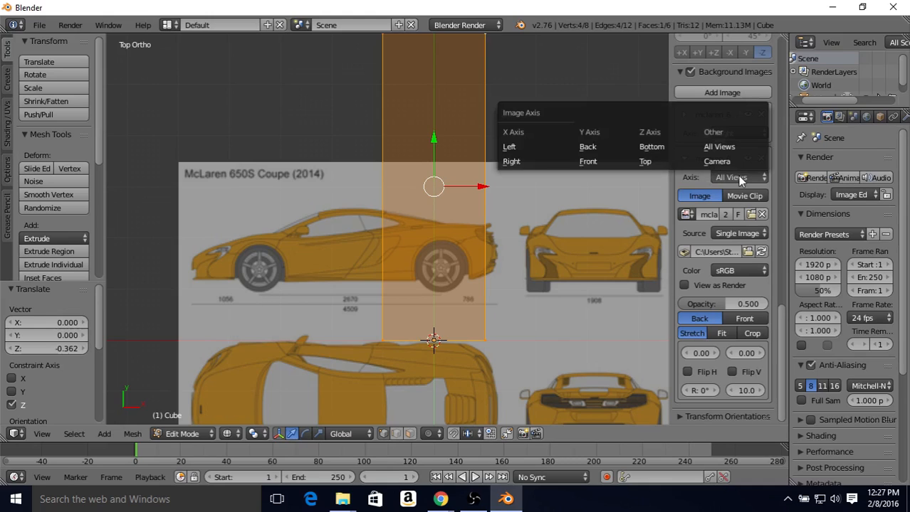
click(598, 161)
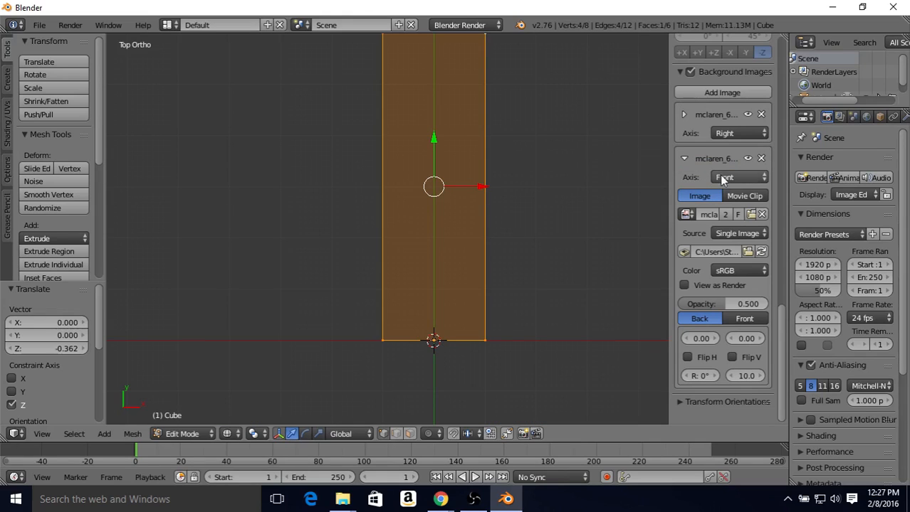
click(683, 159)
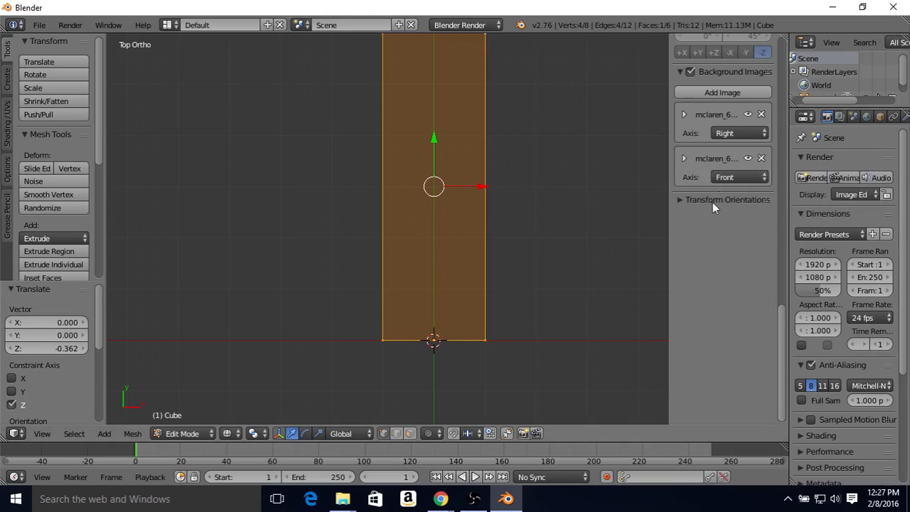
Add a third background image and load mclaren_650s_top.jpg from the LowPolyCar folder on the desktop
click(692, 93)
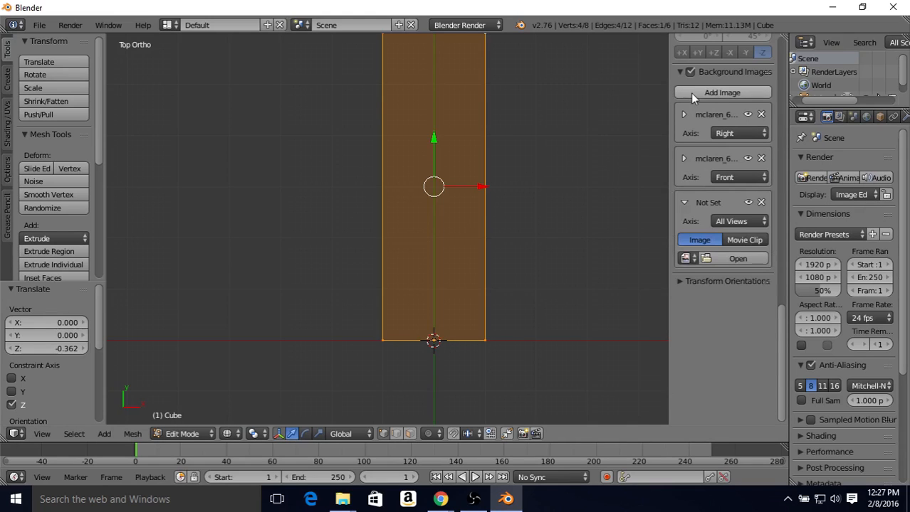
click(685, 259)
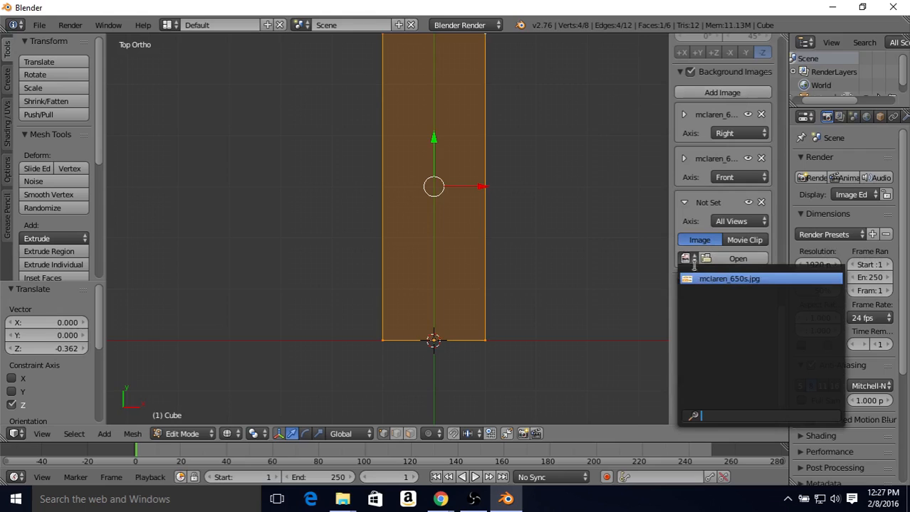
click(737, 259)
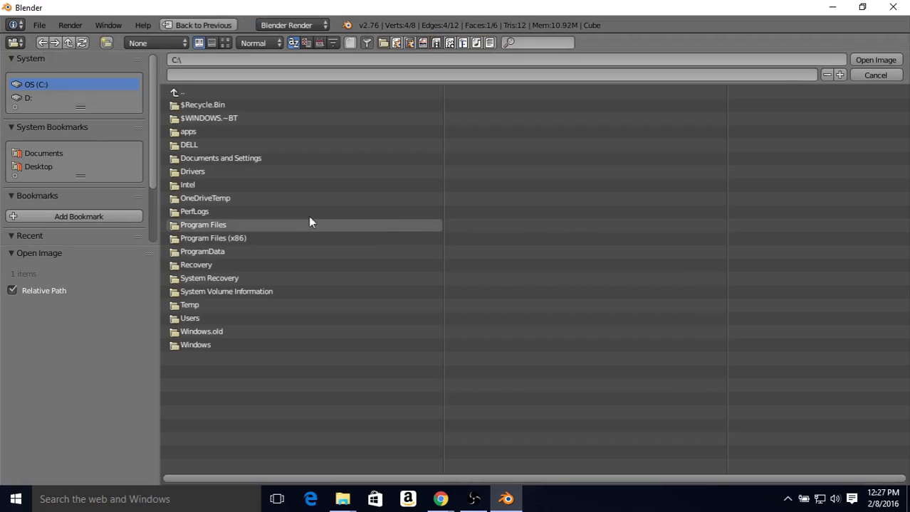
click(101, 167)
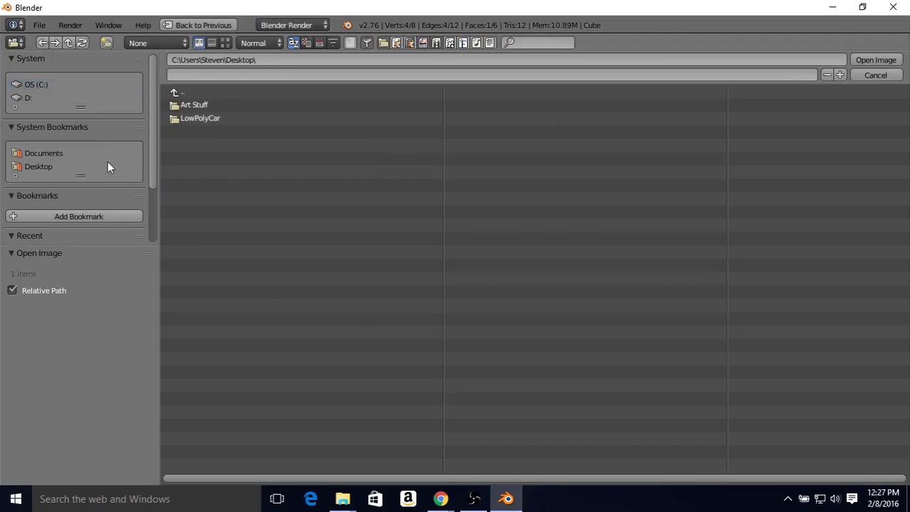
click(215, 118)
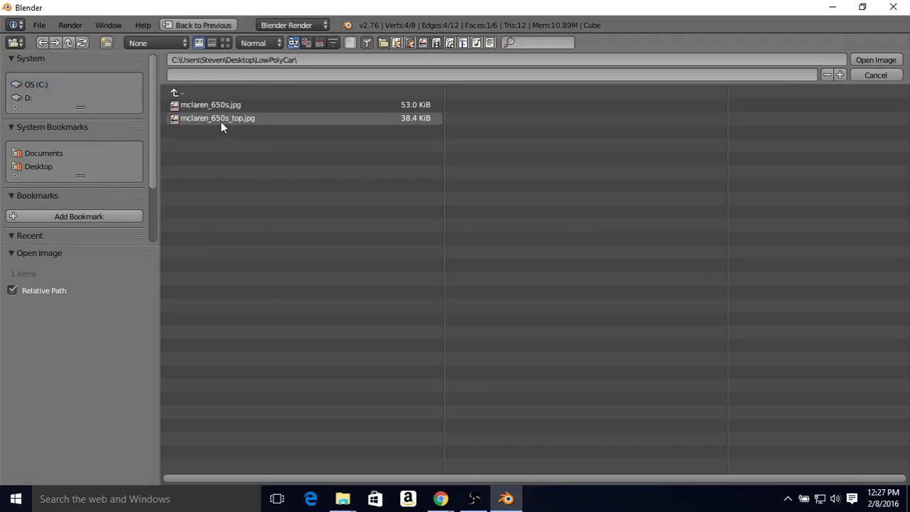
click(211, 119)
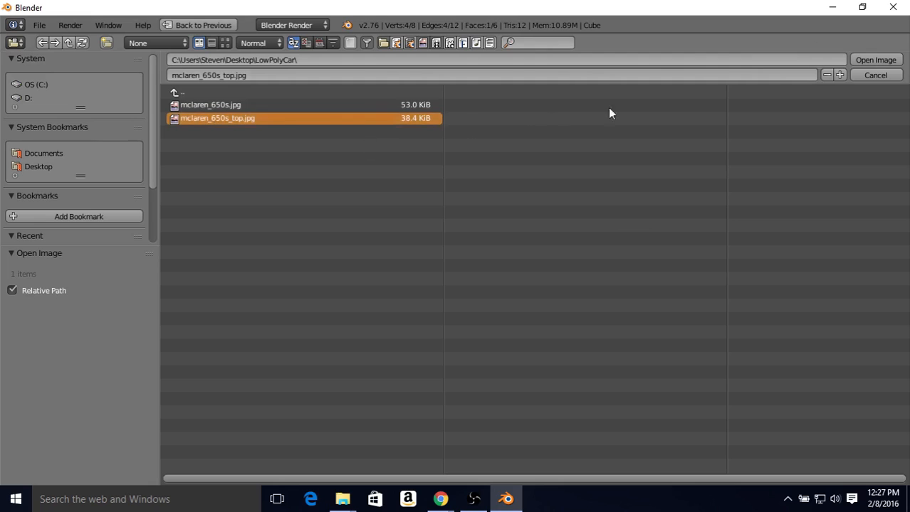
click(857, 60)
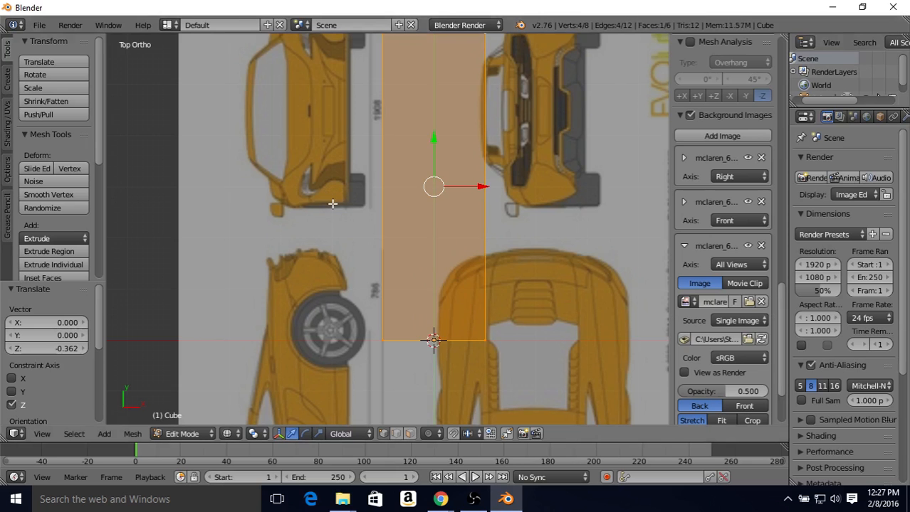
Set the new background image's X offset to -2.10 to centre the overhead car drawing on the cube
shift+middle_drag(448, 269, 367, 97)
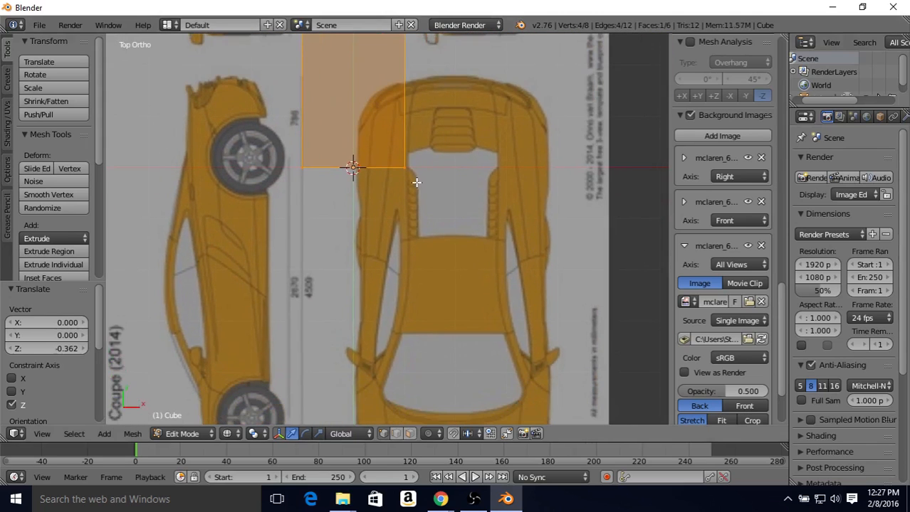
shift+middle_drag(432, 133, 491, 173)
shift+middle_drag(514, 267, 453, 182)
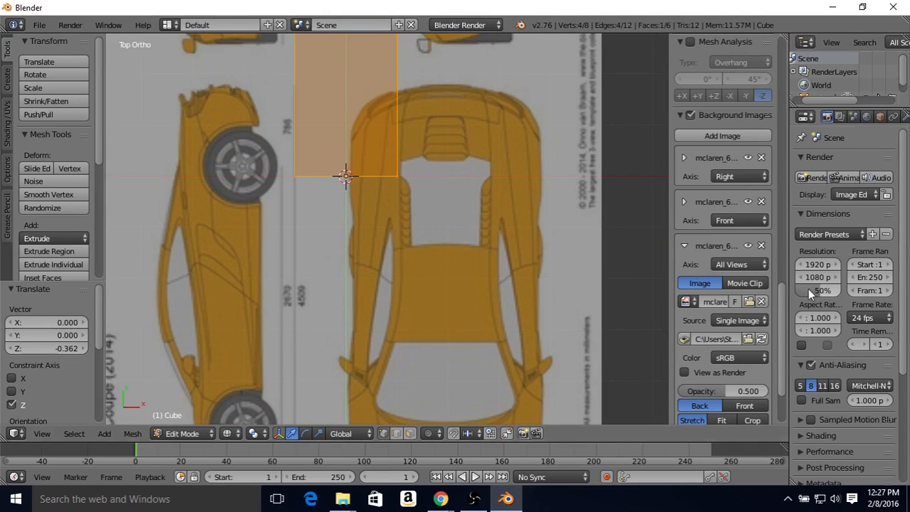
scroll(778, 324, down, 5)
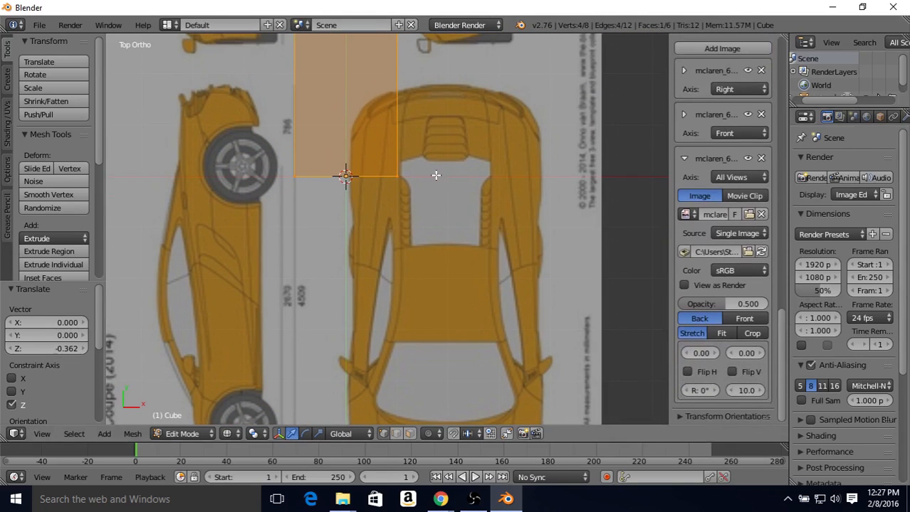
shift+middle_drag(436, 175, 478, 294)
shift+middle_drag(504, 183, 550, 234)
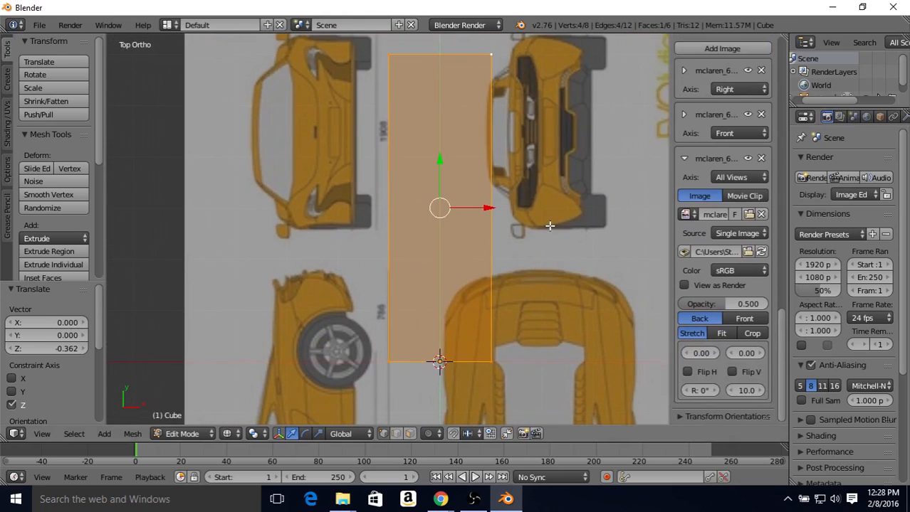
shift+middle_drag(540, 266, 543, 250)
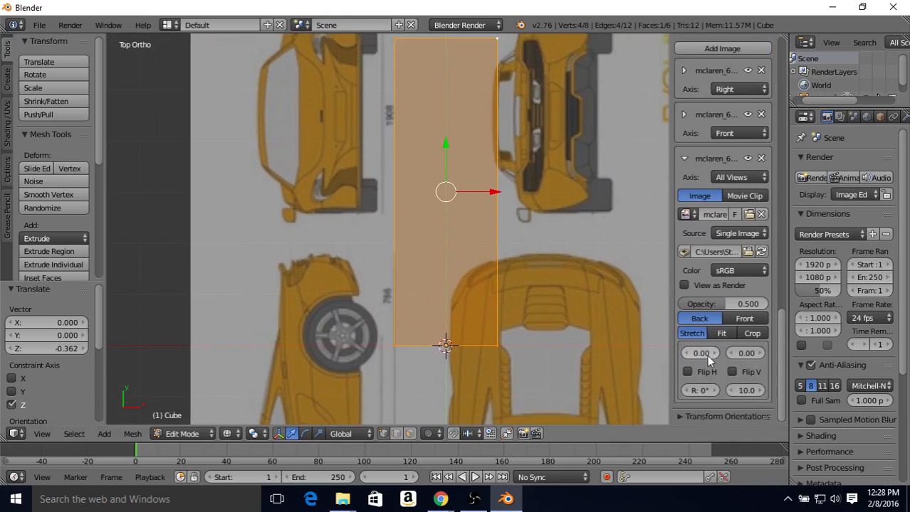
drag(703, 357, 669, 357)
Set the rotated background image's Y offset to 4.60 to bring the overhead car's nose to the cube's near edge at the origin
shift+middle_drag(554, 256, 540, 143)
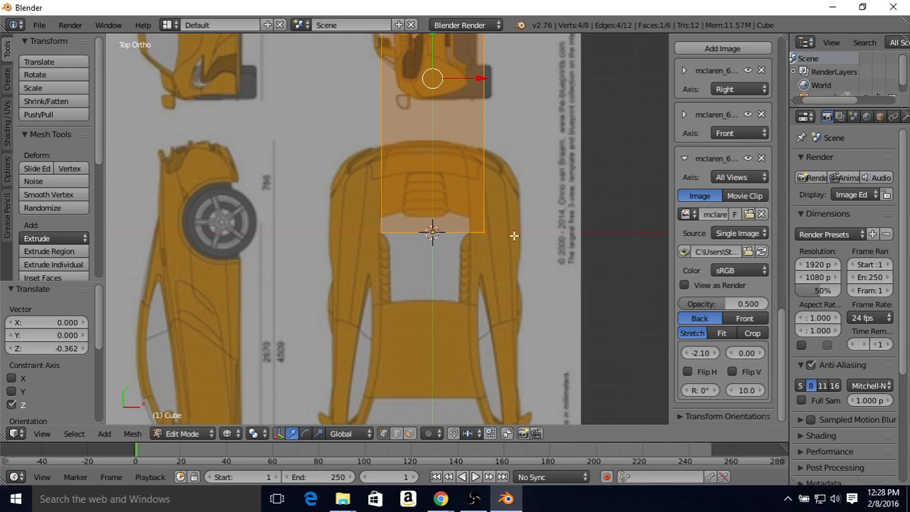
shift+middle_drag(478, 160, 464, 106)
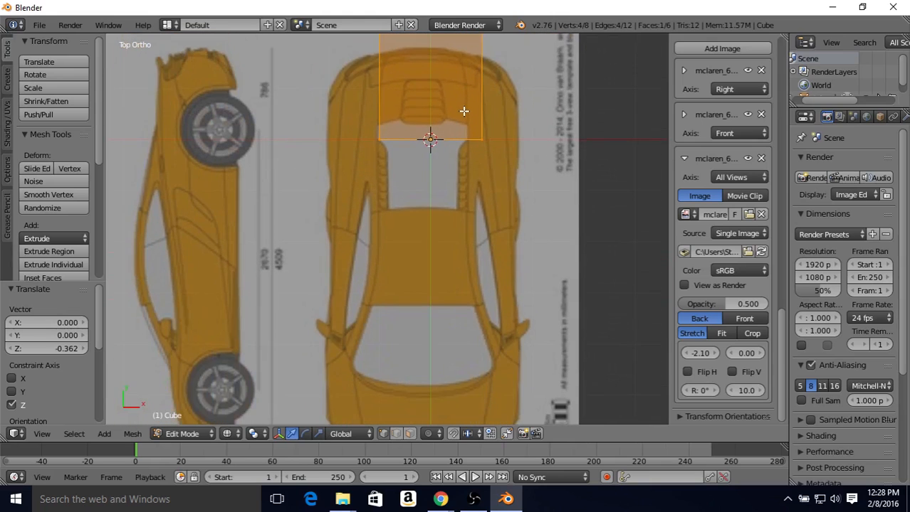
shift+middle_drag(451, 165, 434, 226)
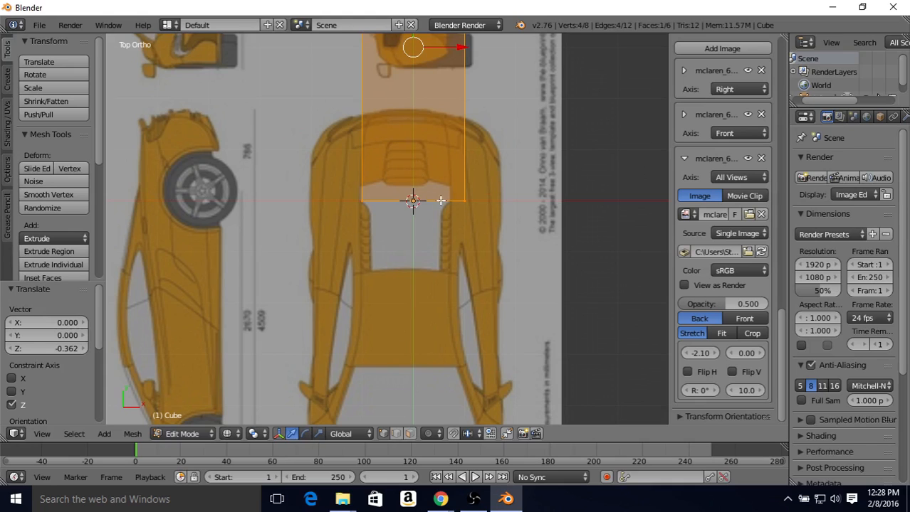
shift+middle_drag(521, 92, 487, 225)
shift+middle_drag(455, 101, 443, 182)
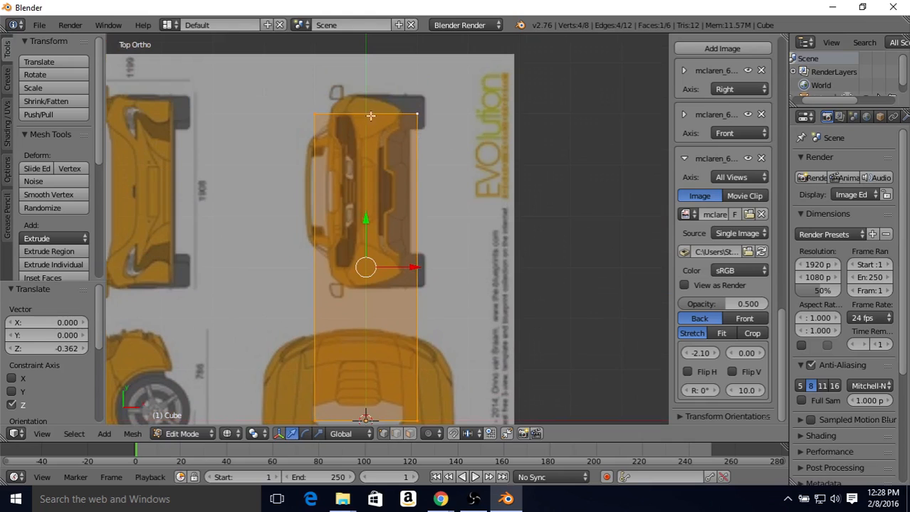
shift+middle_drag(397, 214, 371, 258)
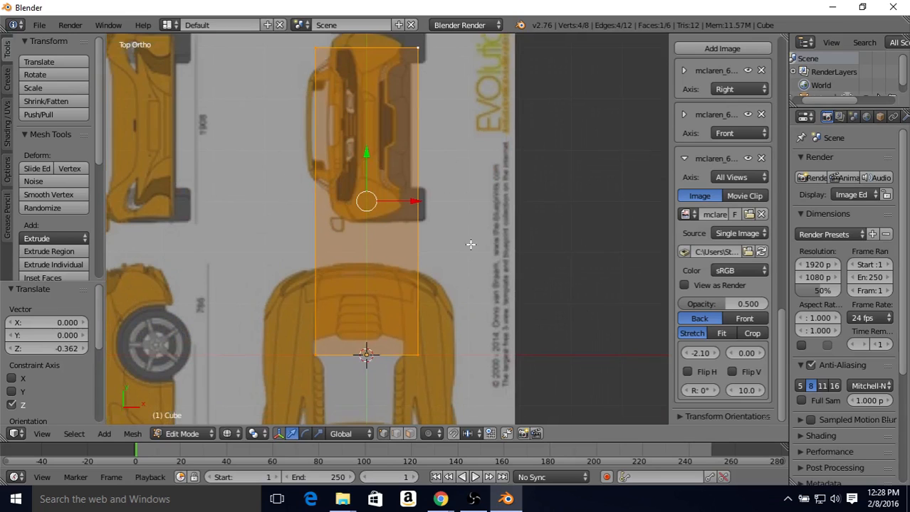
shift+middle_drag(475, 214, 518, 148)
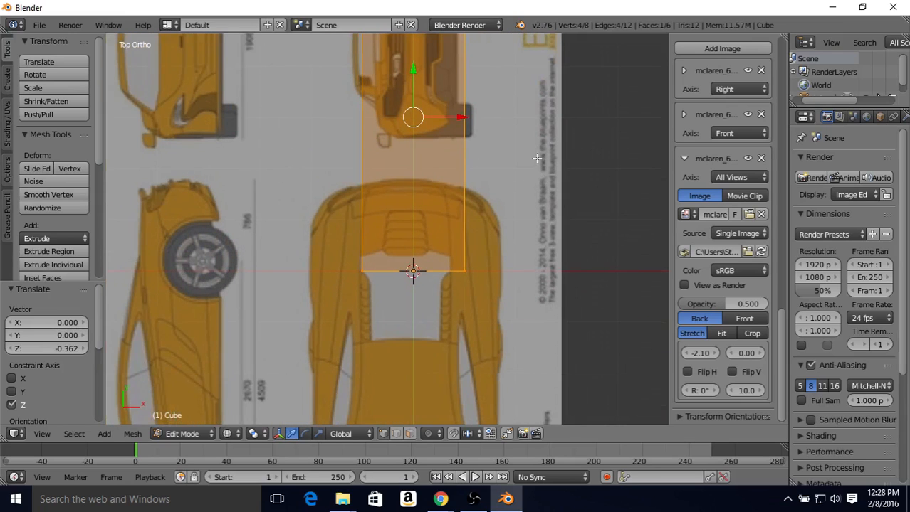
shift+middle_drag(444, 175, 425, 277)
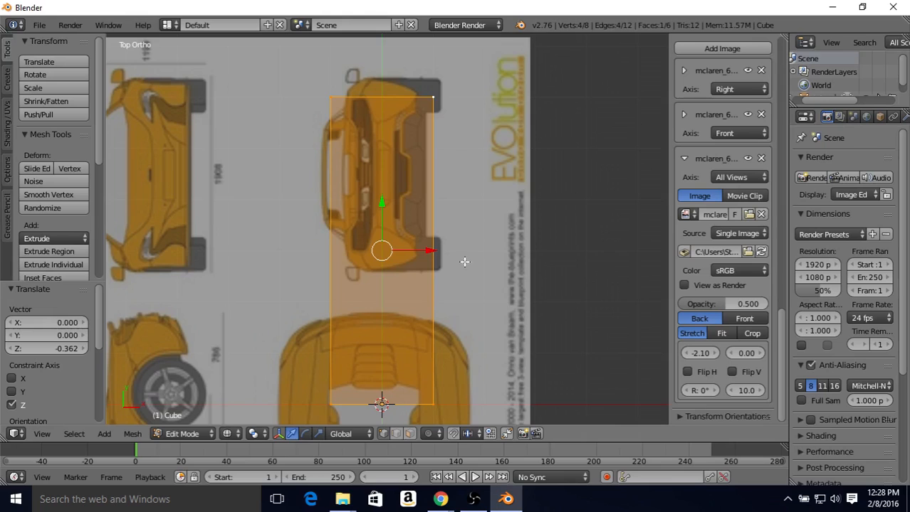
shift+middle_drag(450, 276, 428, 211)
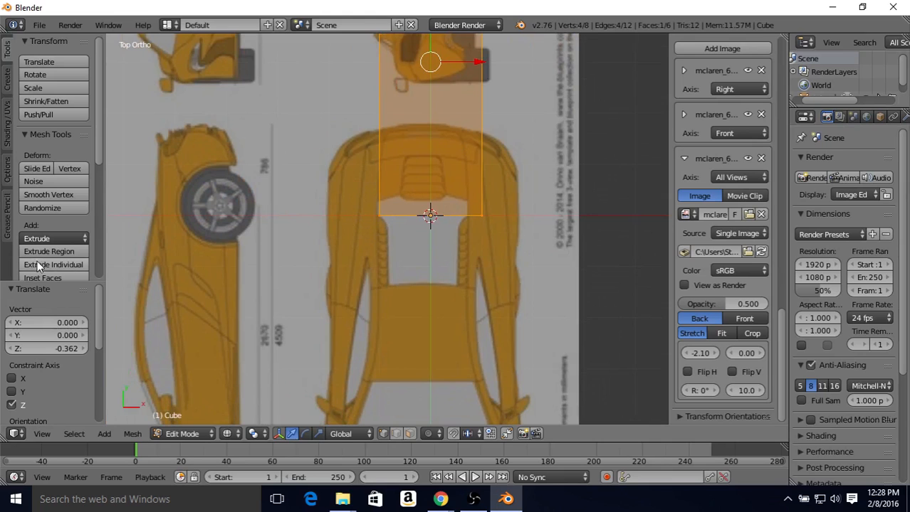
mouse_move(500, 157)
shift+middle_down()
mouse_move(477, 197)
mouse_move(475, 236)
shift+middle_up()
drag(700, 353, 743, 351)
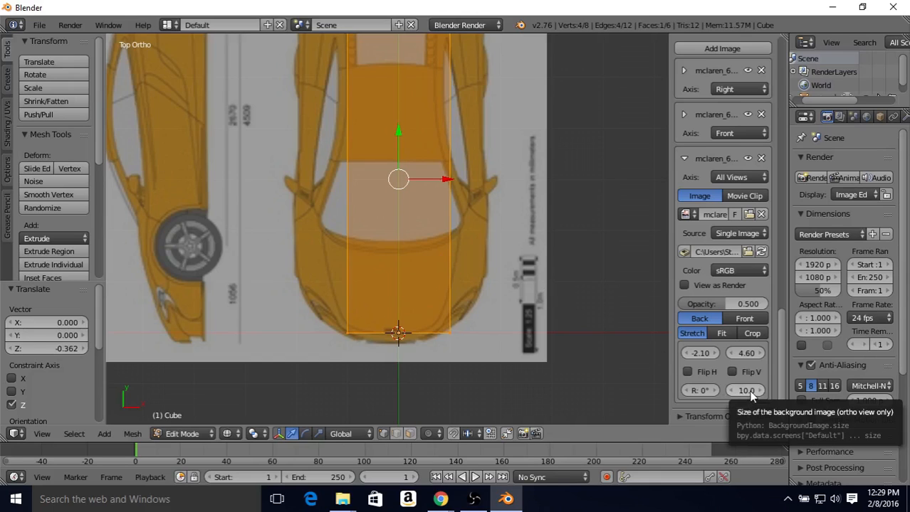
Scale the top-view background image to size 7.53 and set its offsets to X -1.80 and Y 3.60
drag(751, 397, 708, 396)
key(Escape)
shift+middle_drag(482, 228, 477, 291)
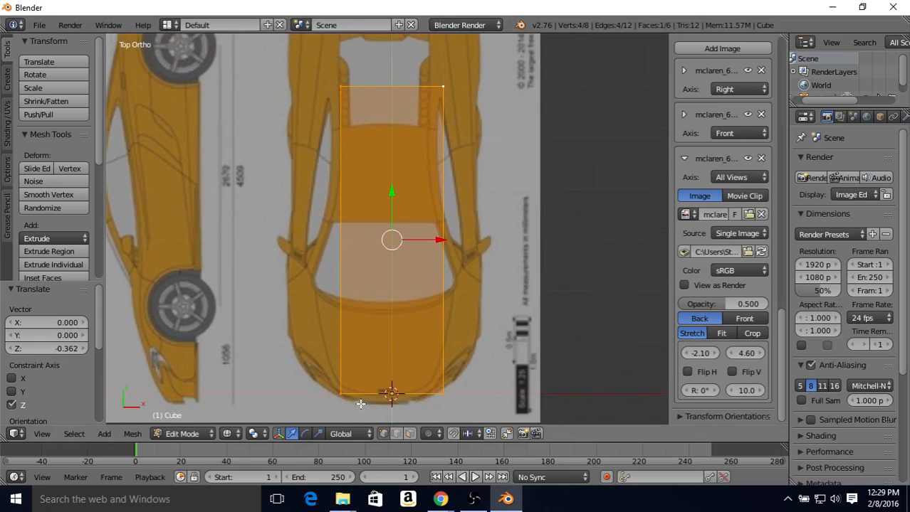
shift+middle_drag(414, 210, 433, 314)
shift+middle_drag(448, 235, 454, 135)
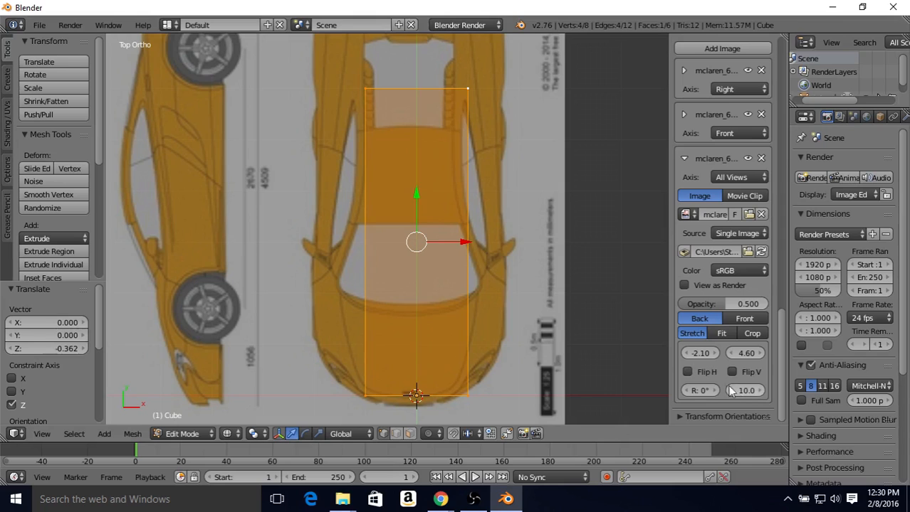
drag(748, 392, 613, 391)
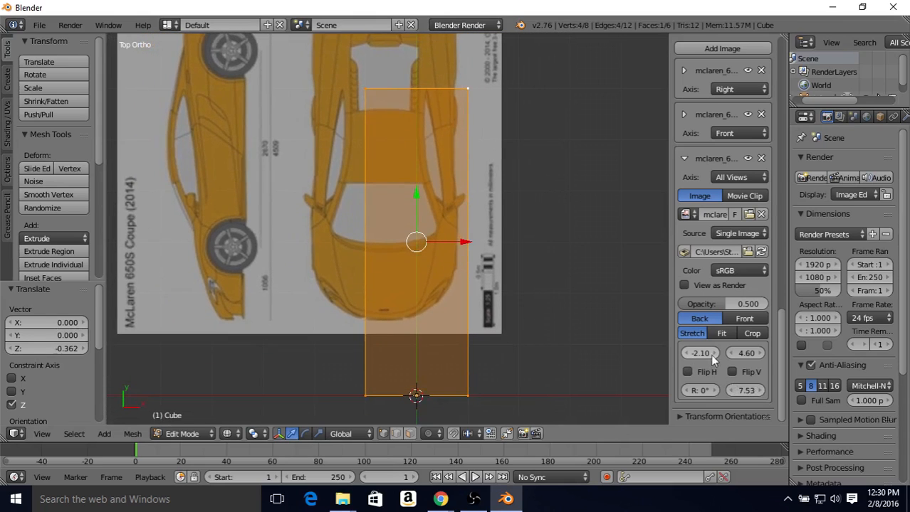
drag(745, 353, 711, 353)
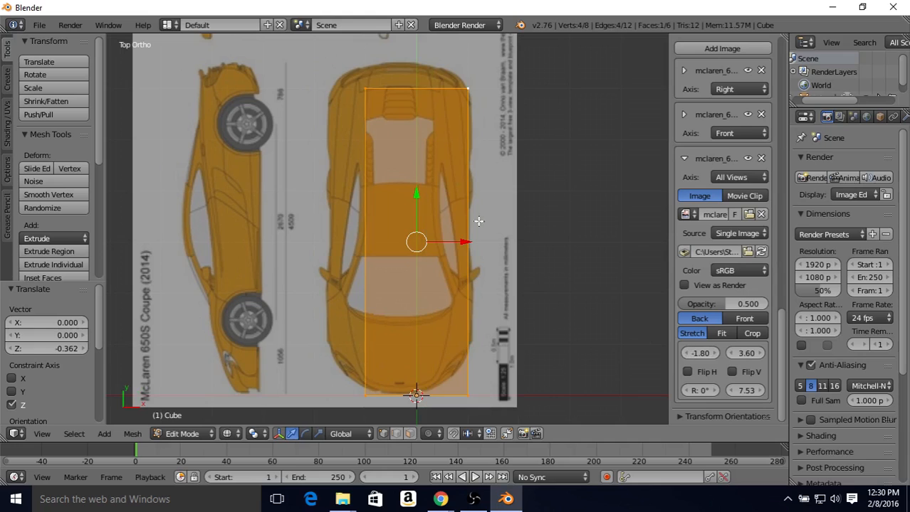
Fit the overhead car to the cube's length by setting the image size to 6.94 and its offsets to X -1.37 and Y 3.31
drag(746, 390, 724, 390)
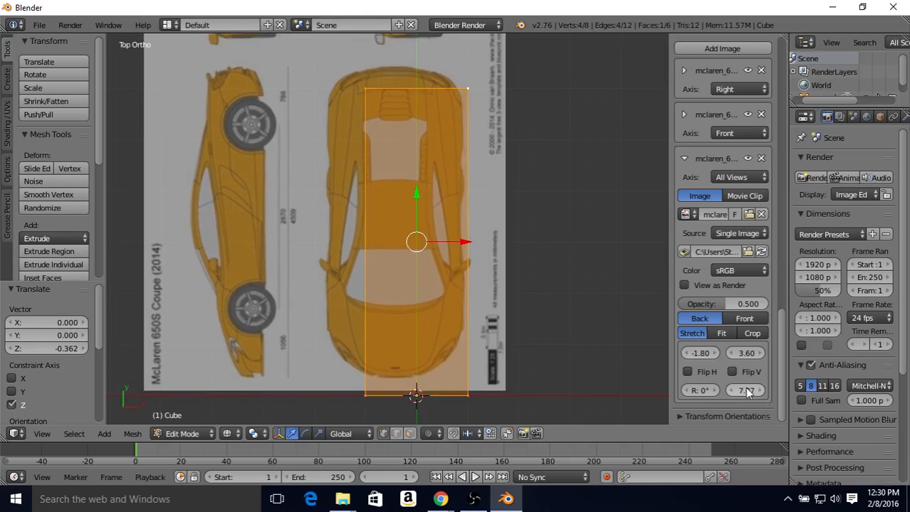
drag(746, 356, 750, 359)
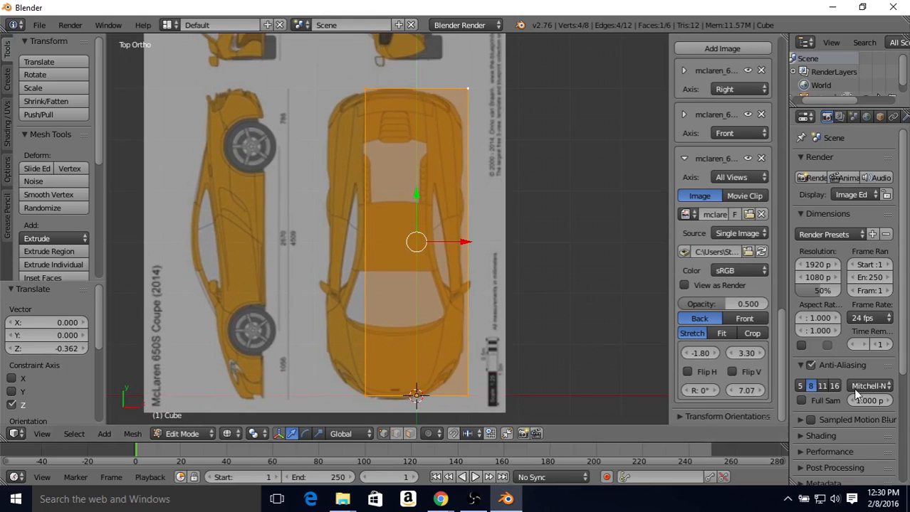
drag(749, 391, 742, 391)
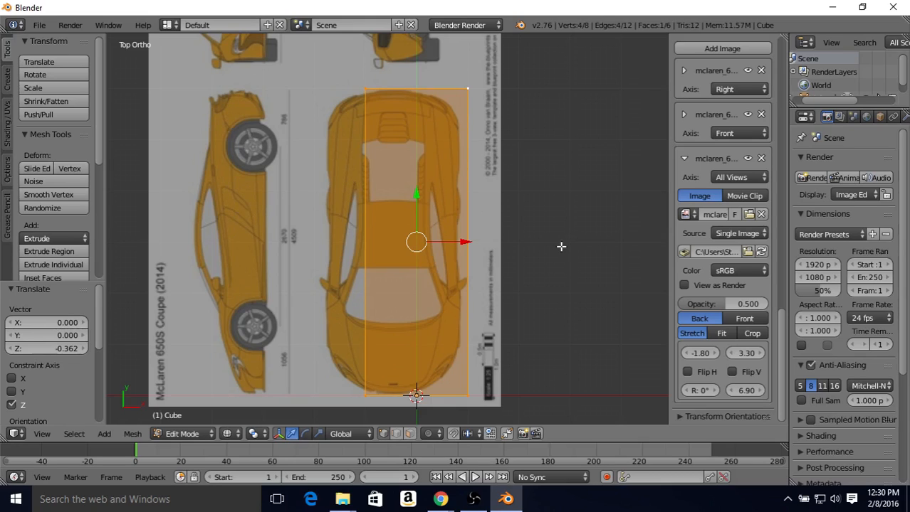
shift+middle_drag(496, 203, 466, 200)
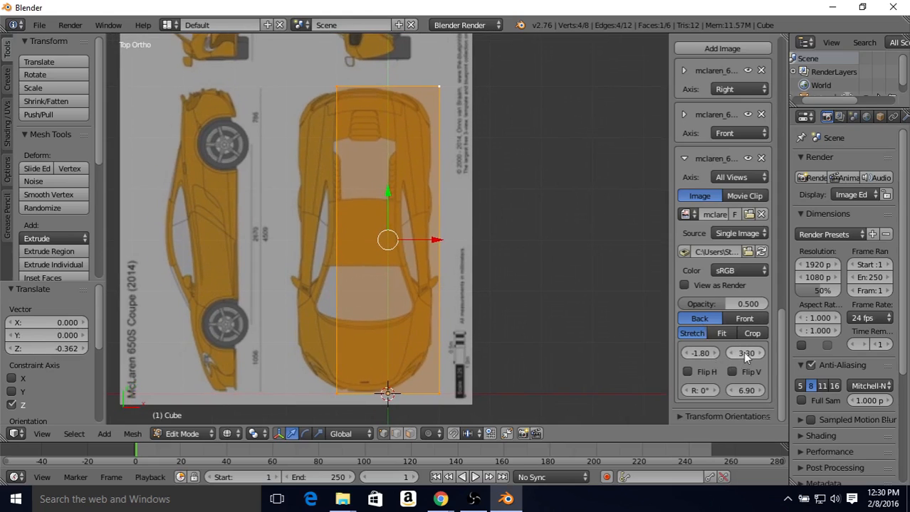
mouse_move(746, 353)
mouse_down()
mouse_move(733, 353)
mouse_move(746, 353)
mouse_up()
drag(746, 391, 749, 390)
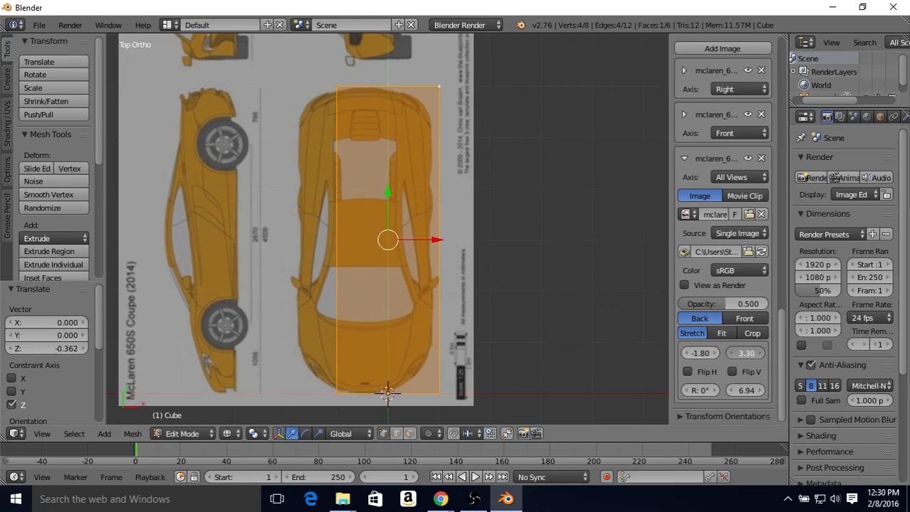
drag(746, 353, 751, 356)
mouse_move(696, 357)
mouse_down()
mouse_move(723, 357)
mouse_move(695, 358)
mouse_up()
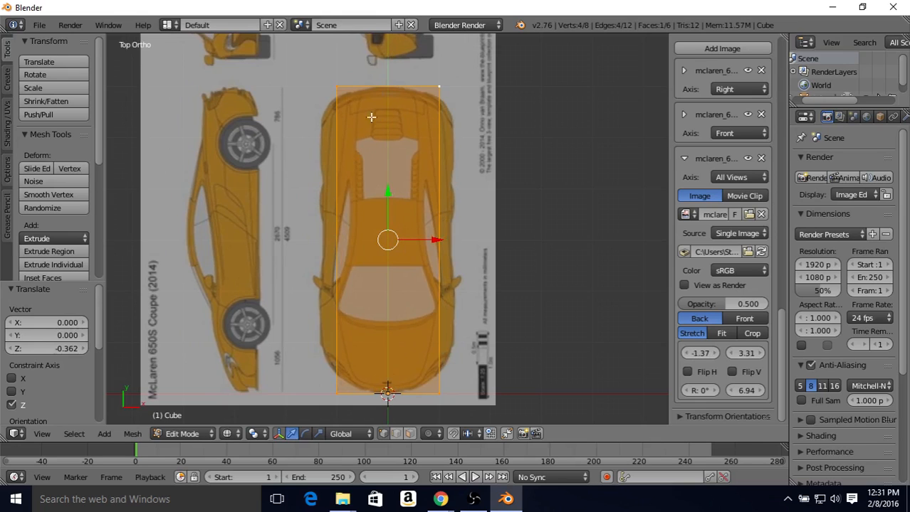
Examine up close how the overhead car's nose and tail line up with the cube's front and rear edges
scroll(450, 211, up, 4)
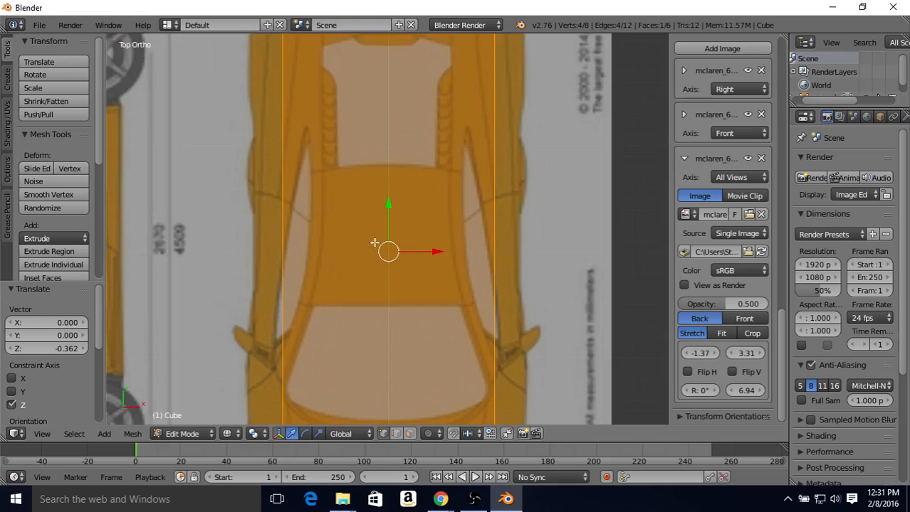
shift+scroll(374, 246, down, 6)
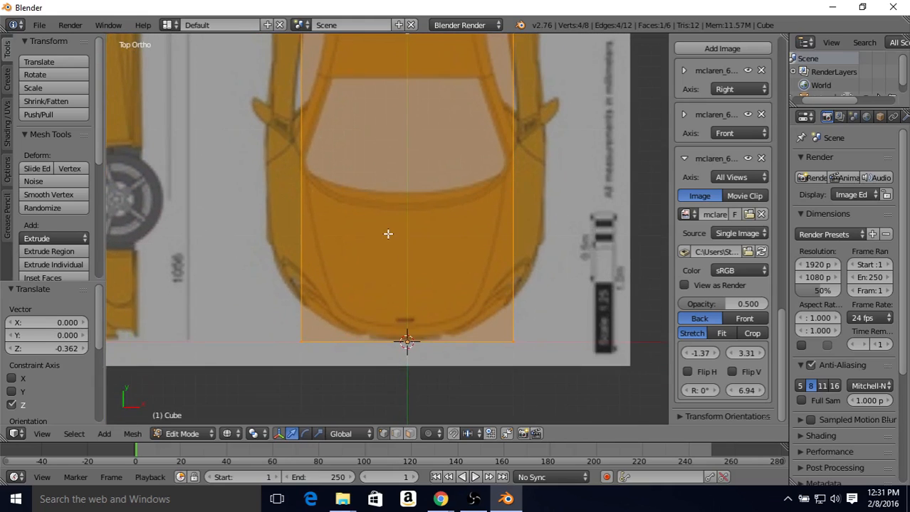
scroll(390, 228, up, 2)
shift+scroll(399, 214, down, 2)
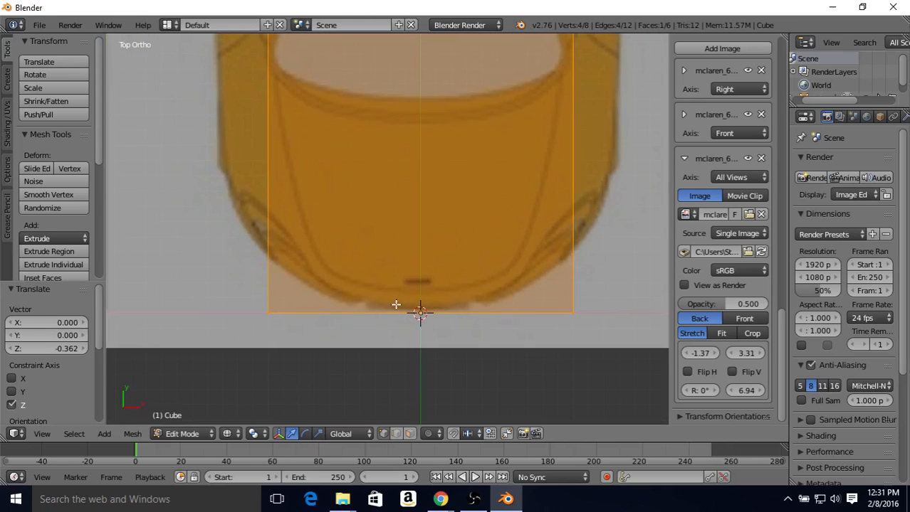
shift+middle_drag(437, 159, 390, 335)
shift+middle_drag(416, 138, 400, 327)
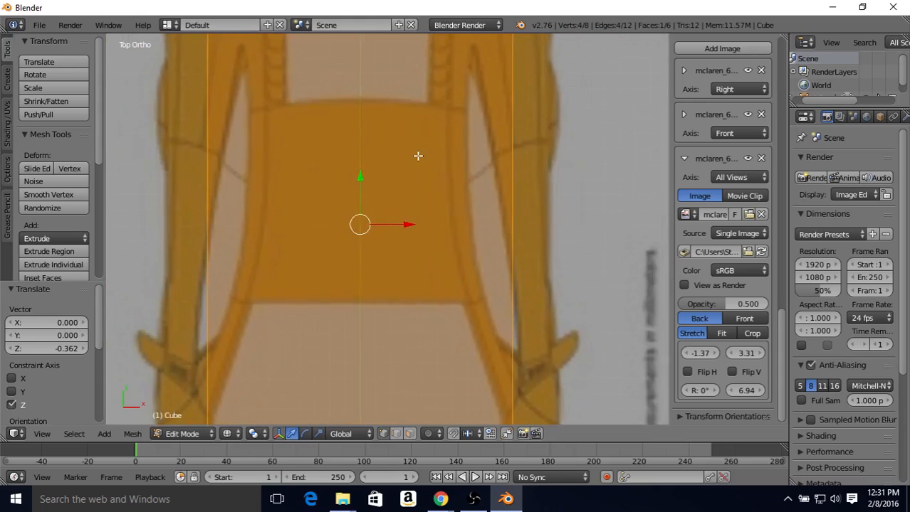
shift+scroll(418, 156, down, 8)
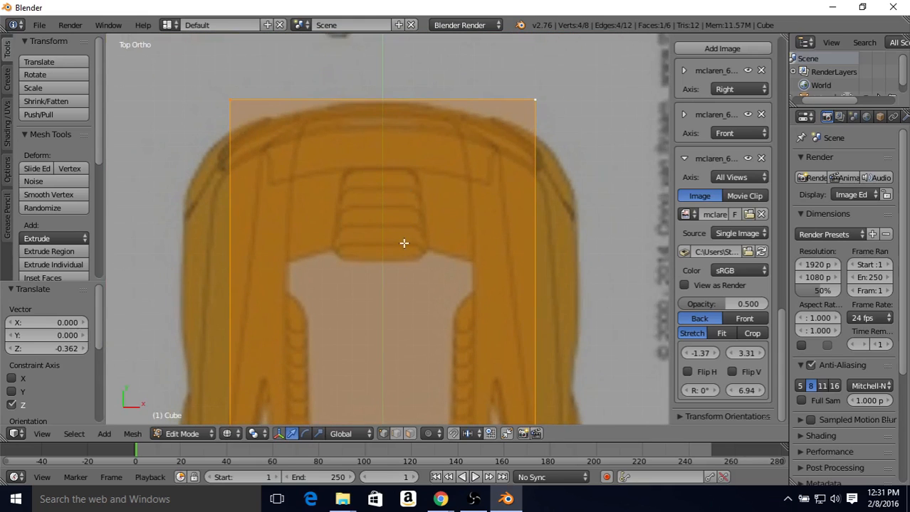
shift+scroll(418, 202, down, 13)
shift+scroll(418, 219, up, 1)
shift+scroll(379, 189, up, 13)
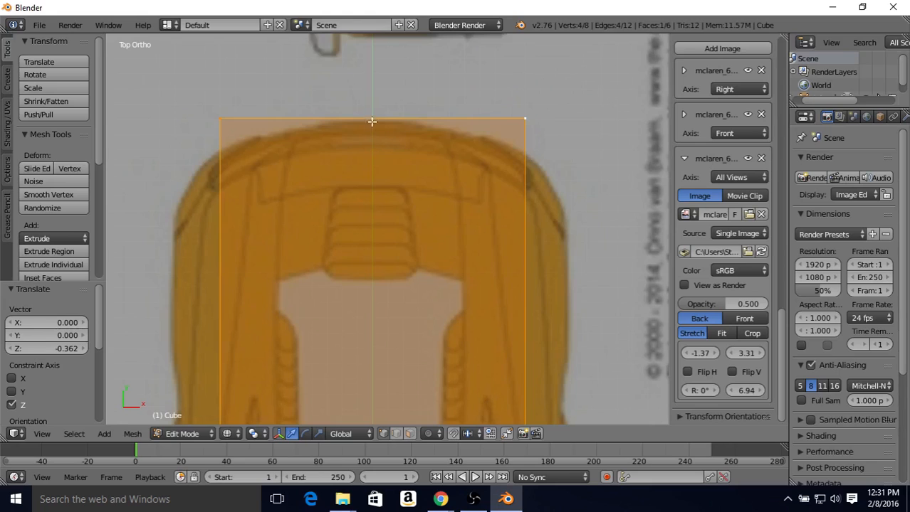
shift+middle_drag(395, 268, 419, 47)
shift+middle_drag(406, 197, 396, 150)
shift+middle_drag(402, 362, 418, 118)
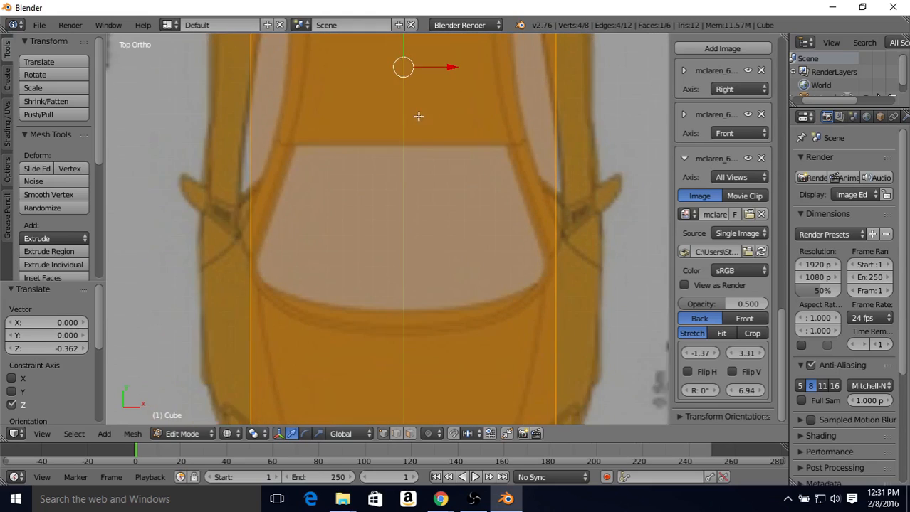
shift+middle_drag(417, 327, 411, 195)
shift+scroll(405, 291, up, 2)
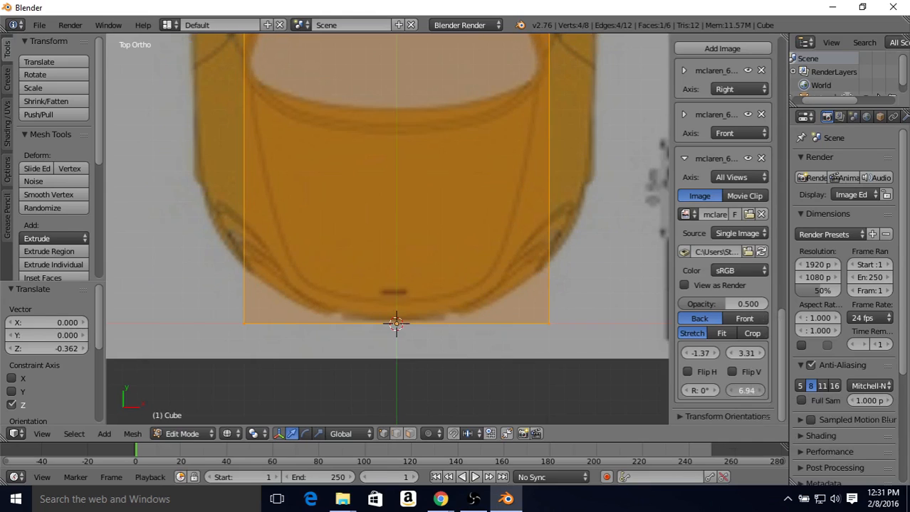
Enlarge the top-view background image slightly to size 6.98 to bring the car's ends closer to the cube's edges
drag(745, 391, 748, 390)
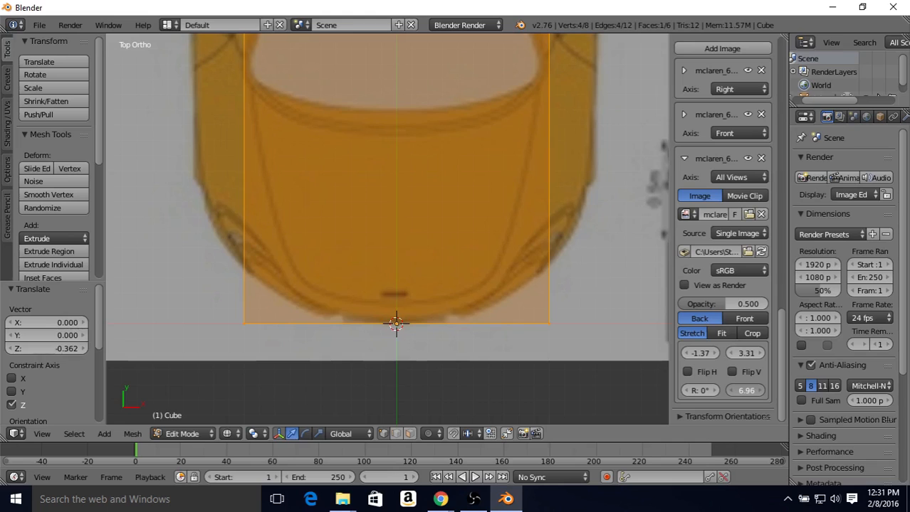
shift+middle_drag(432, 158, 391, 424)
shift+middle_drag(430, 120, 480, 366)
shift+middle_drag(489, 160, 483, 300)
shift+middle_drag(459, 241, 462, 85)
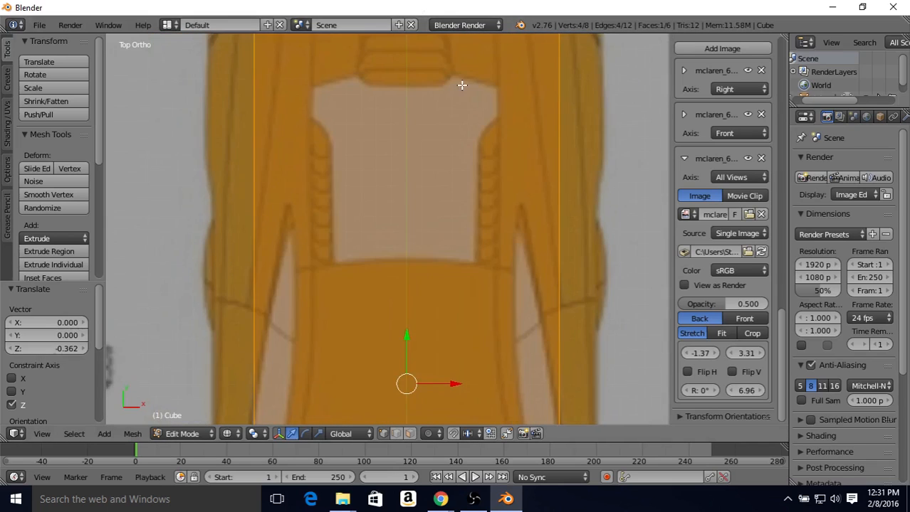
drag(742, 389, 744, 388)
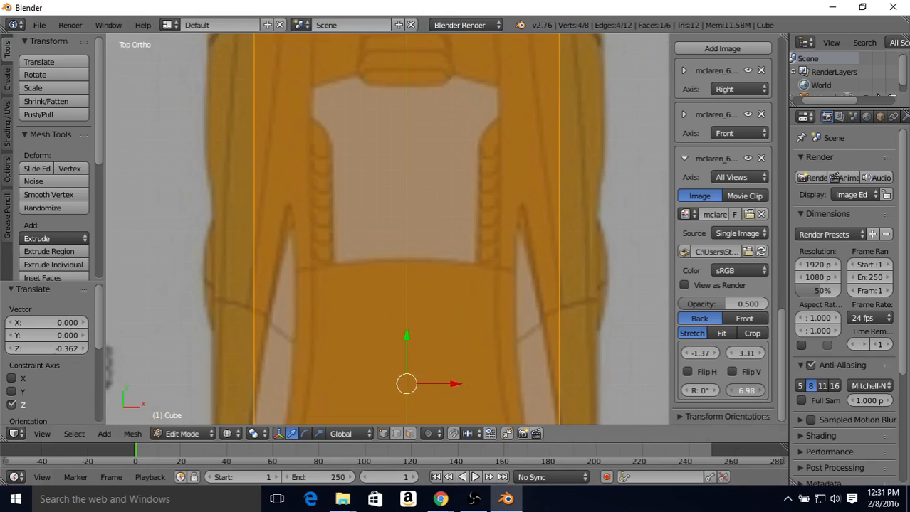
Check the enlarged overhead car's tail and nose against both ends of the cube
shift+middle_drag(477, 213, 484, 335)
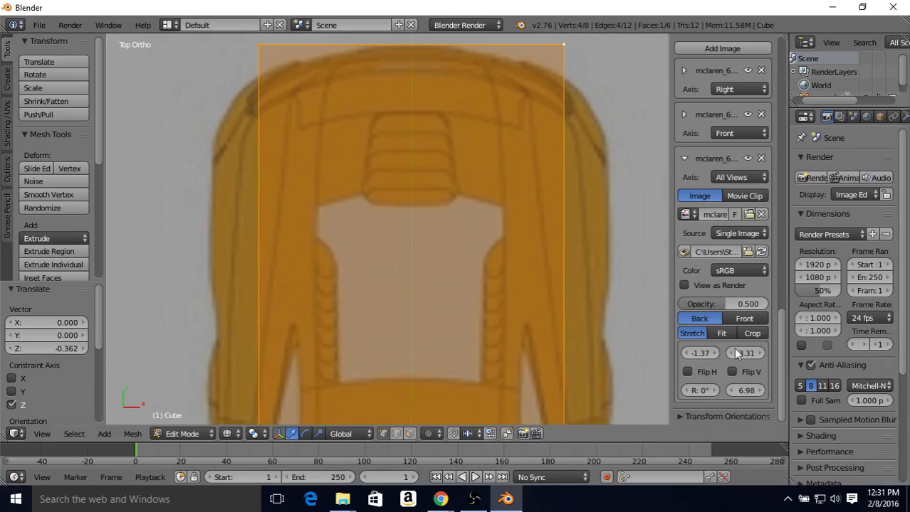
drag(746, 356, 746, 356)
shift+middle_drag(476, 269, 454, 85)
shift+middle_drag(420, 398, 443, 191)
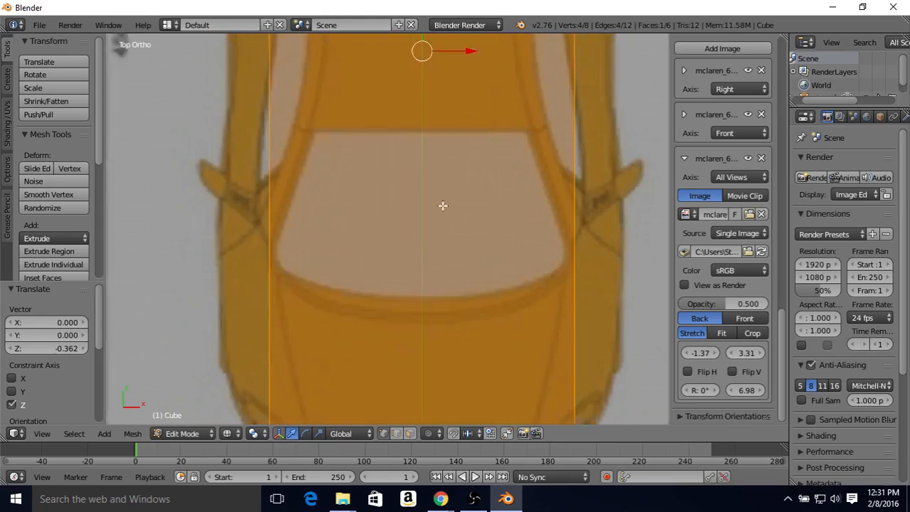
shift+middle_drag(434, 284, 459, 147)
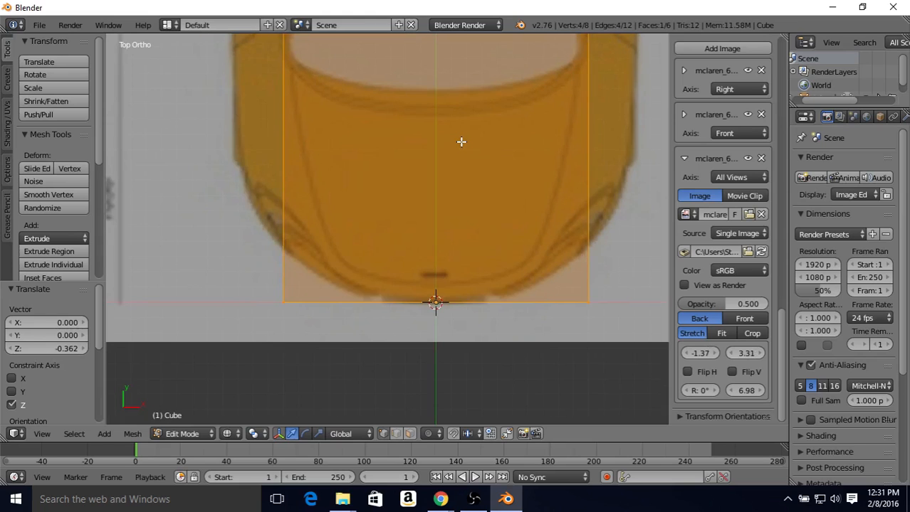
shift+middle_drag(495, 217, 476, 394)
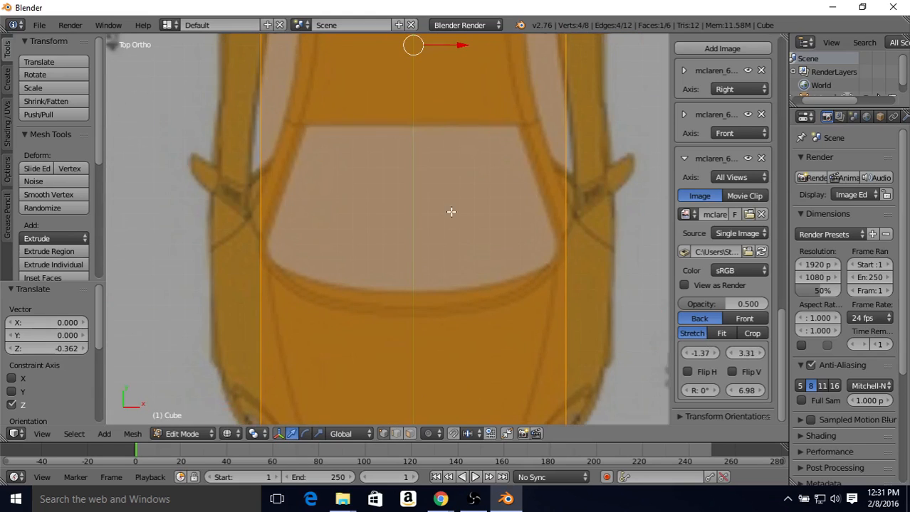
shift+middle_drag(450, 210, 453, 354)
shift+middle_drag(456, 163, 459, 378)
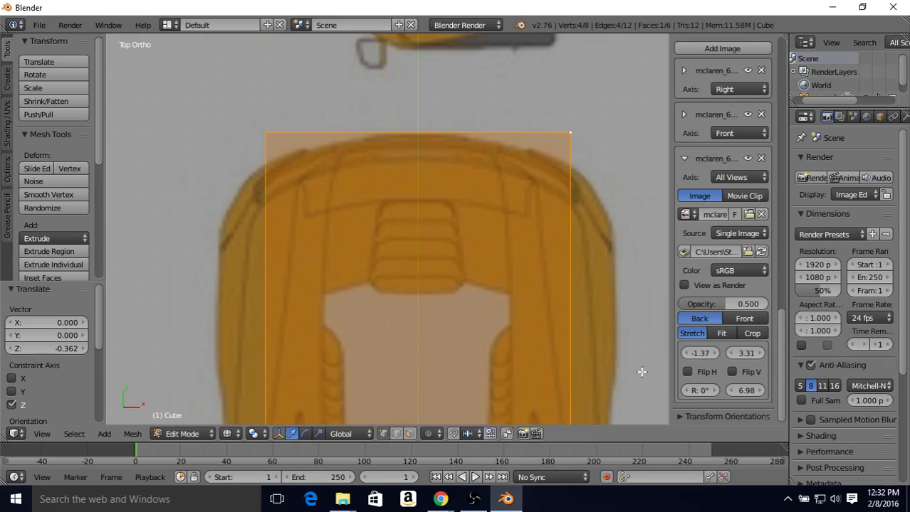
Set the top-view background image's size to 6.97, keeping its Y offset at 3.31
drag(745, 353, 745, 353)
drag(747, 389, 745, 390)
shift+middle_drag(479, 292, 479, 248)
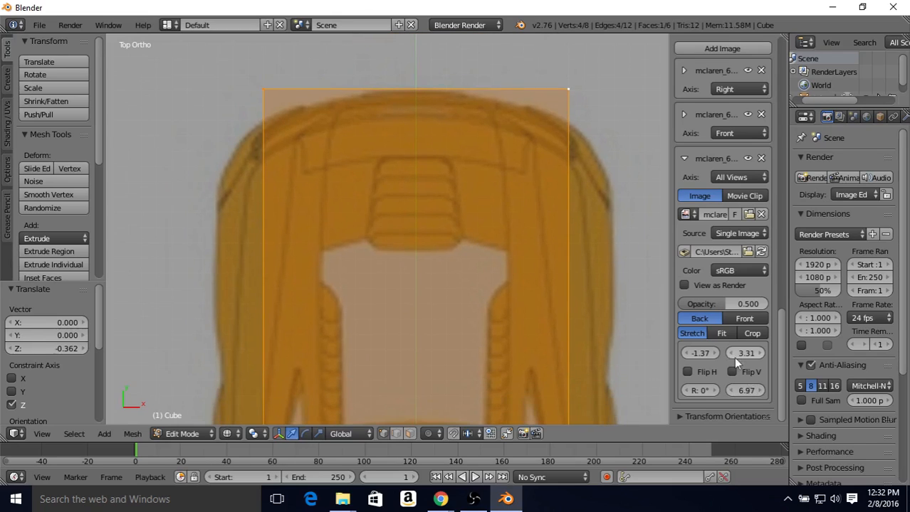
drag(747, 359, 747, 360)
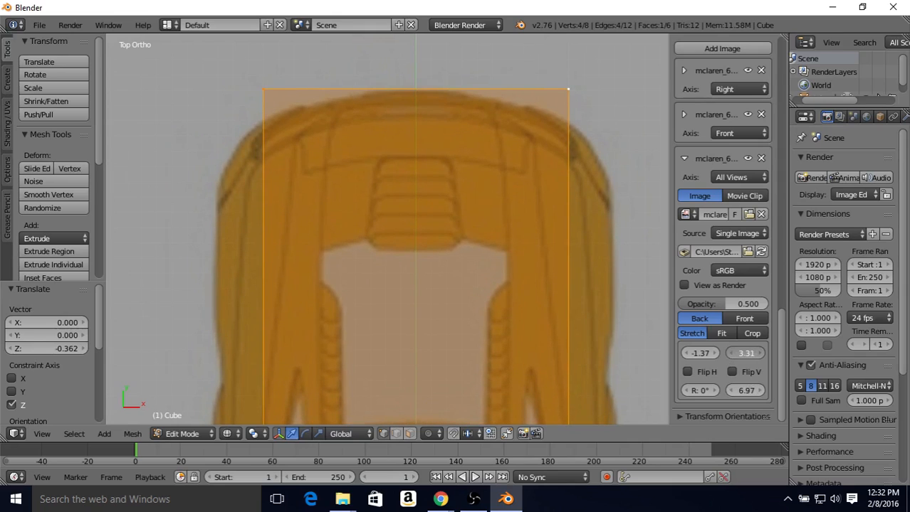
Inspect the whole overhead car drawing against the cube's outline from nose to tail, close up and from further out
shift+middle_drag(452, 304, 446, 167)
shift+middle_drag(438, 376, 454, 177)
mouse_move(445, 346)
shift+middle_down()
mouse_move(464, 146)
mouse_move(441, 337)
shift+middle_up()
shift+middle_drag(494, 153, 466, 313)
shift+middle_drag(470, 183, 444, 330)
shift+middle_drag(459, 103, 466, 147)
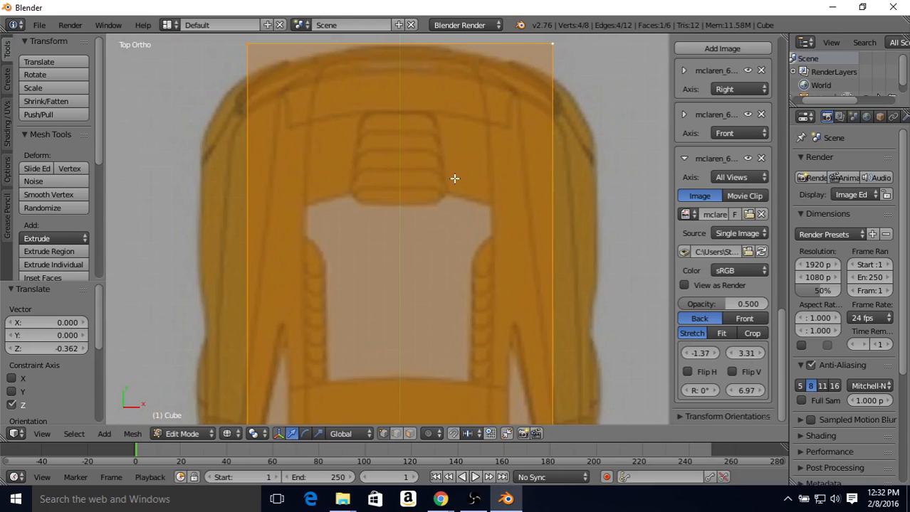
scroll(454, 178, down, 3)
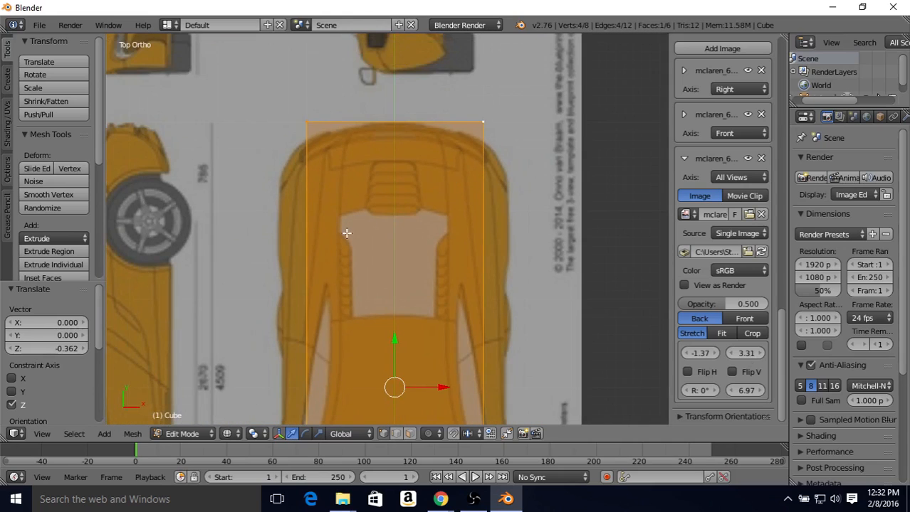
shift+middle_drag(345, 235, 344, 160)
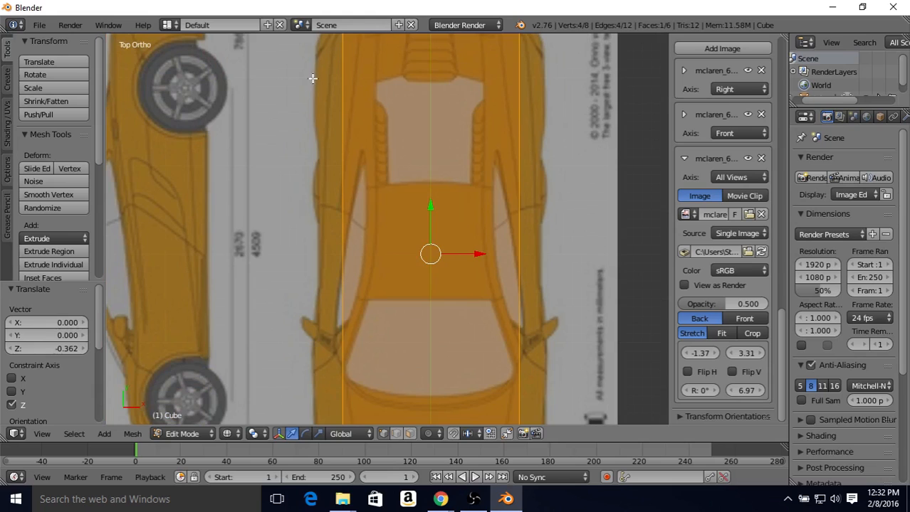
shift+scroll(387, 160, up, 5)
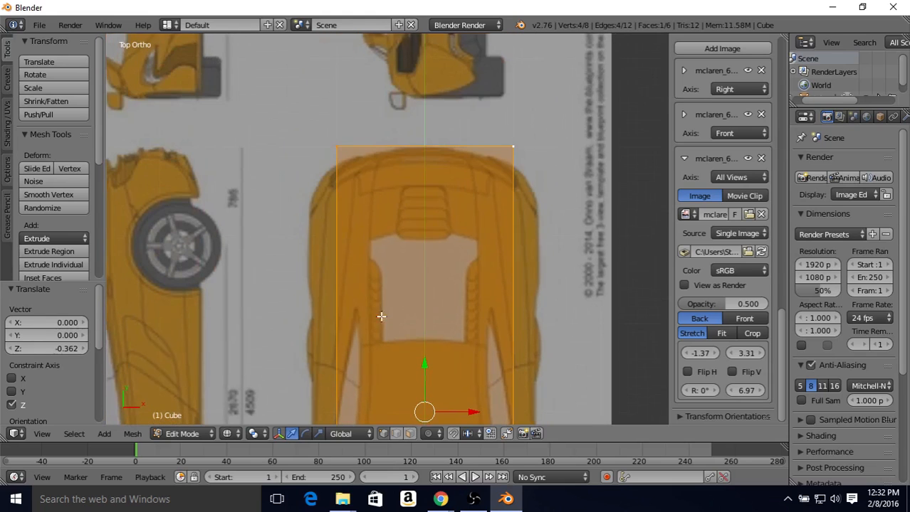
shift+middle_drag(379, 235, 417, 73)
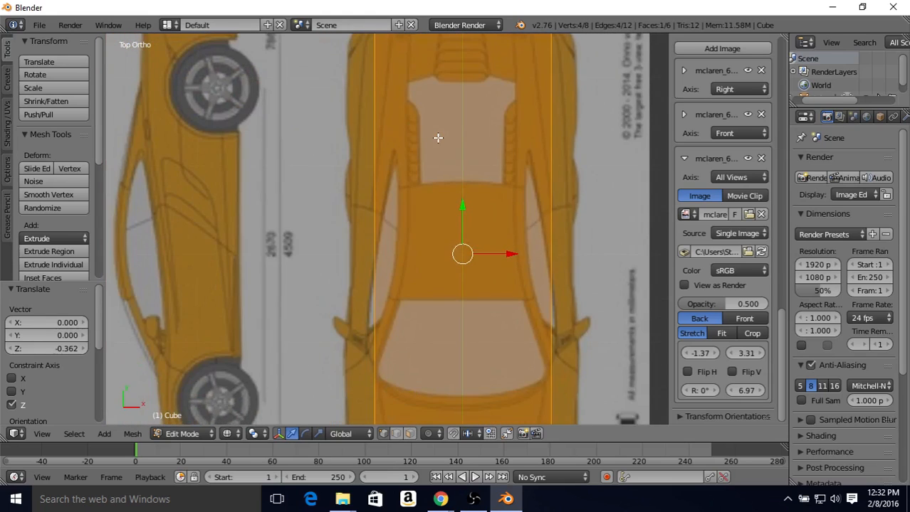
shift+middle_drag(437, 136, 410, 224)
scroll(419, 210, down, 2)
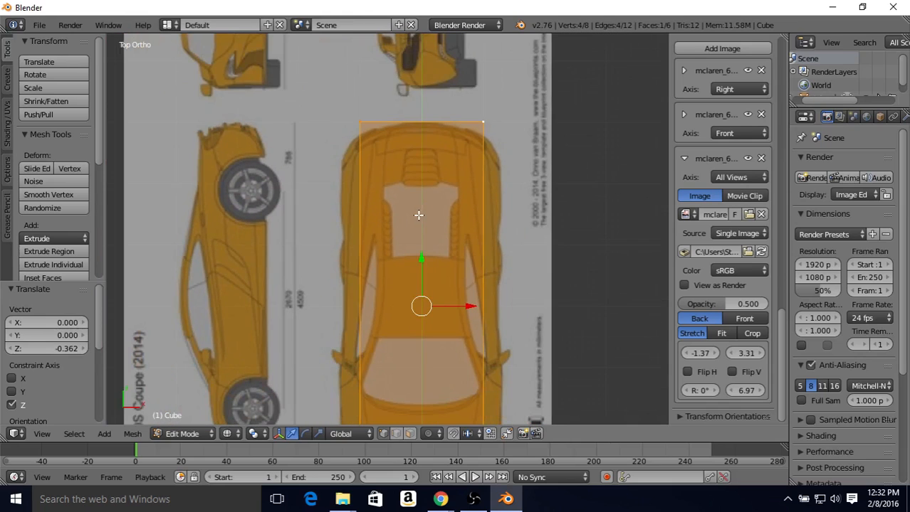
shift+scroll(424, 214, down, 3)
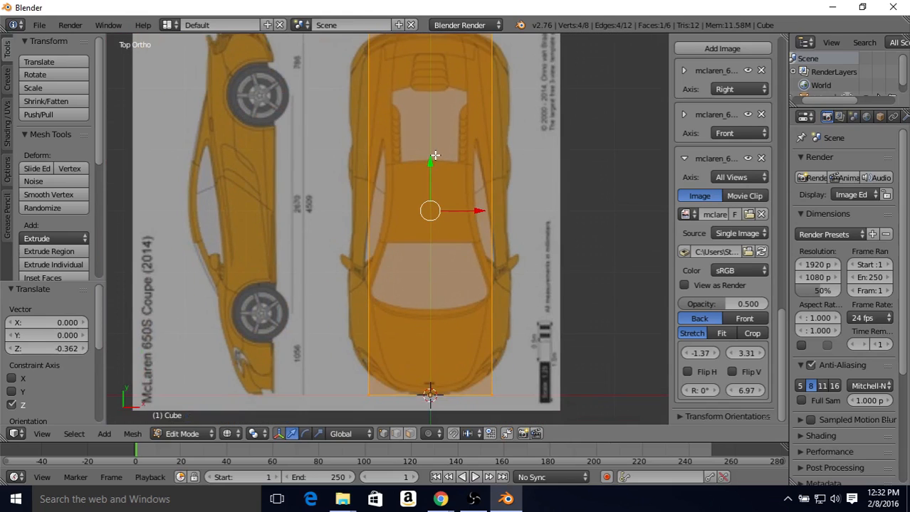
key(s)
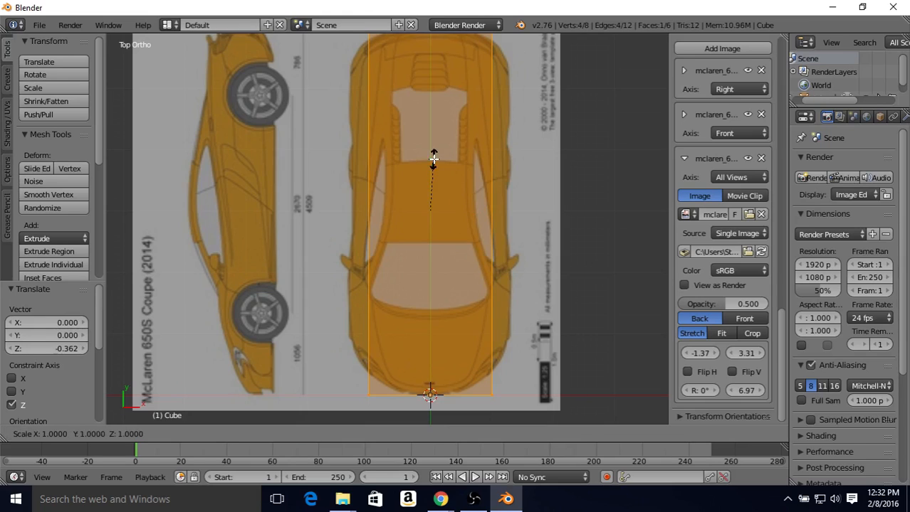
key(x)
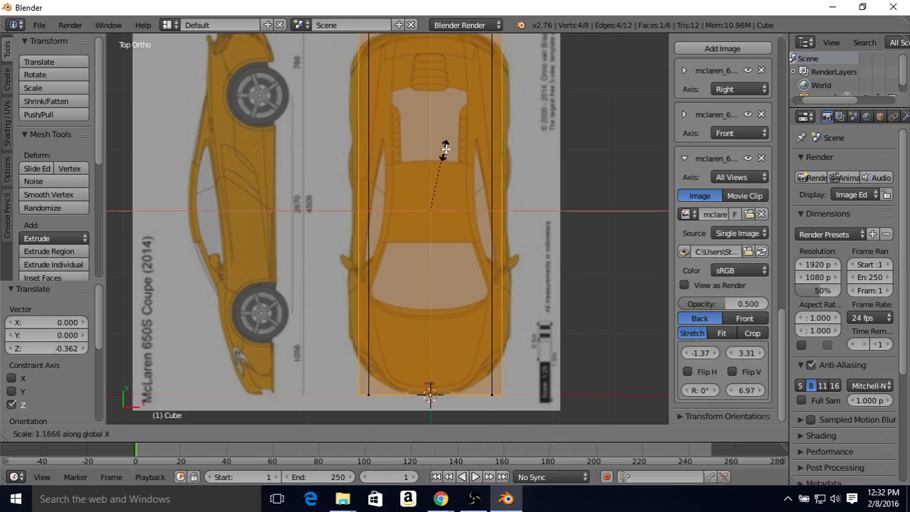
key(Escape)
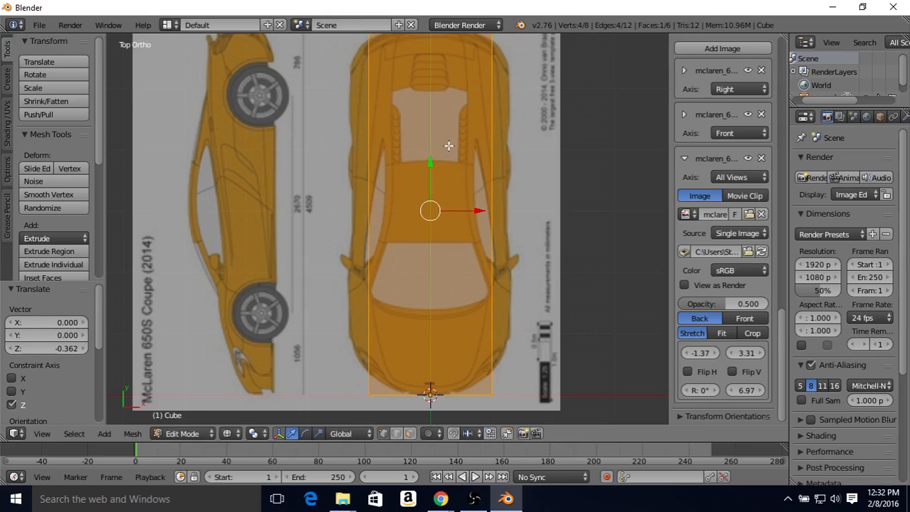
Select the whole cube and scale it along X by a factor of 1.316 to match the overhead car's width
scroll(449, 146, down, 1)
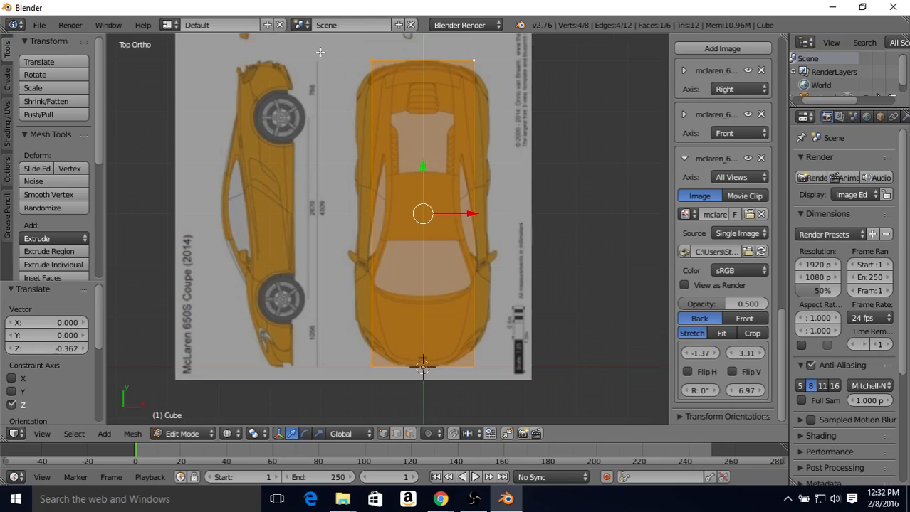
drag(317, 49, 530, 399)
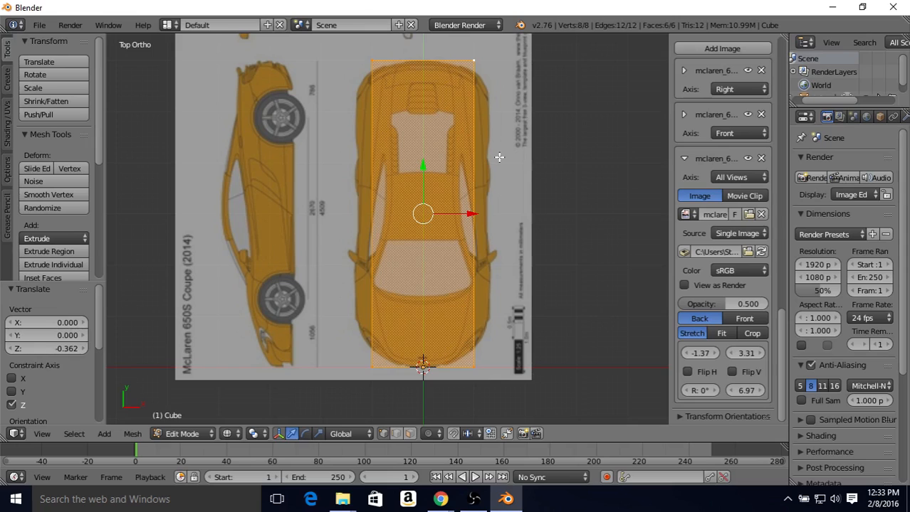
key(s)
key(x)
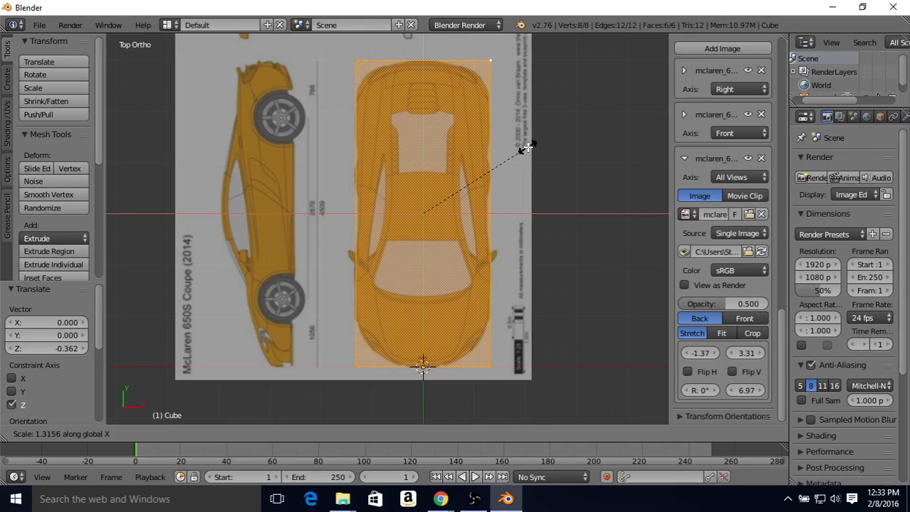
click(528, 147)
Widen the cube along X by a factor of 1.011 to the car's body edges and set the overhead image's X offset to -1.36
scroll(524, 176, up, 5)
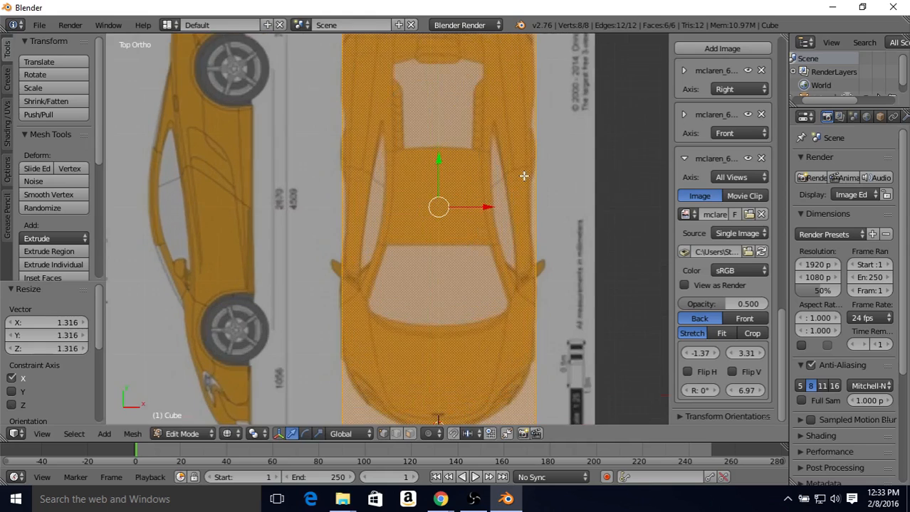
shift+middle_drag(455, 167, 399, 313)
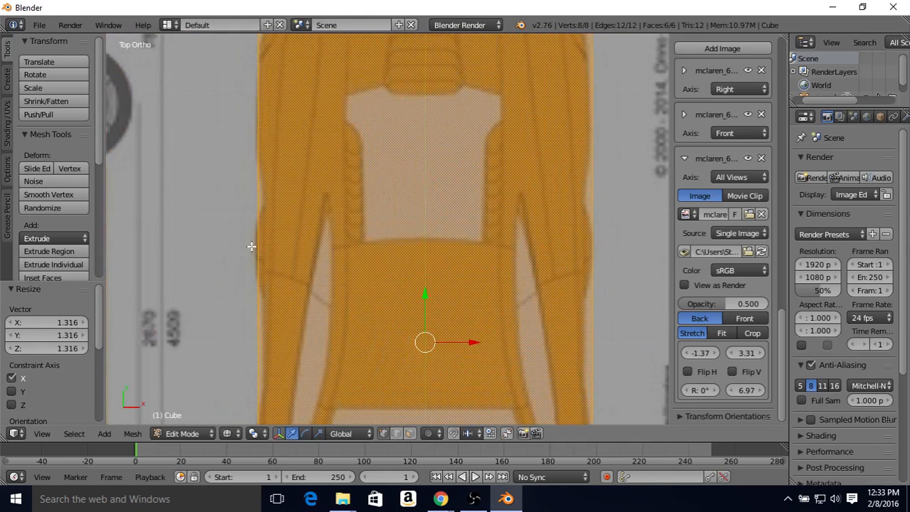
shift+middle_drag(421, 165, 414, 211)
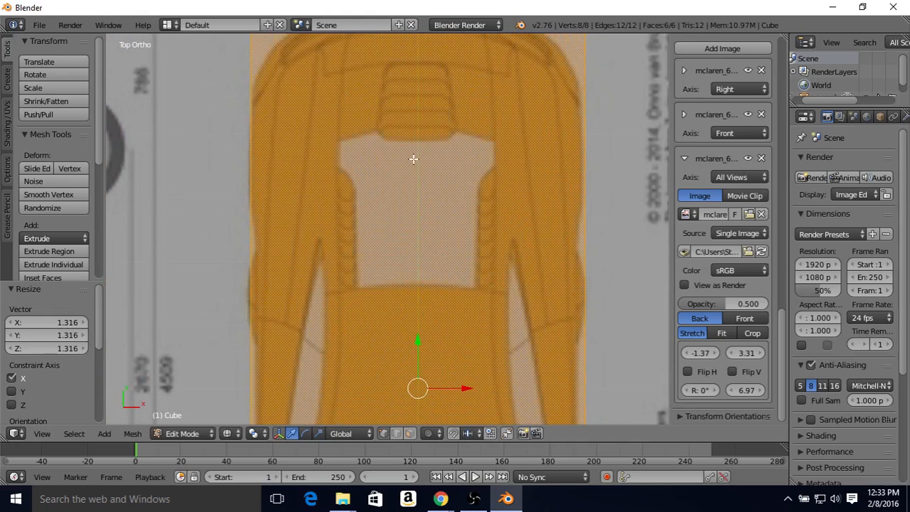
scroll(396, 150, down, 1)
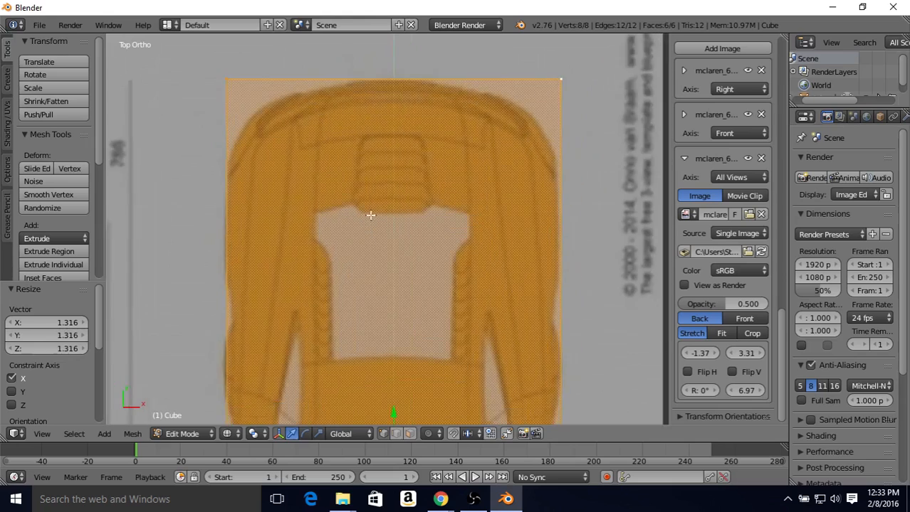
scroll(427, 218, up, 1)
shift+middle_drag(432, 218, 431, 171)
mouse_move(444, 204)
shift+middle_down()
mouse_move(443, 101)
mouse_move(429, 213)
shift+middle_up()
shift+middle_drag(447, 145, 457, 183)
shift+middle_drag(534, 186, 530, 230)
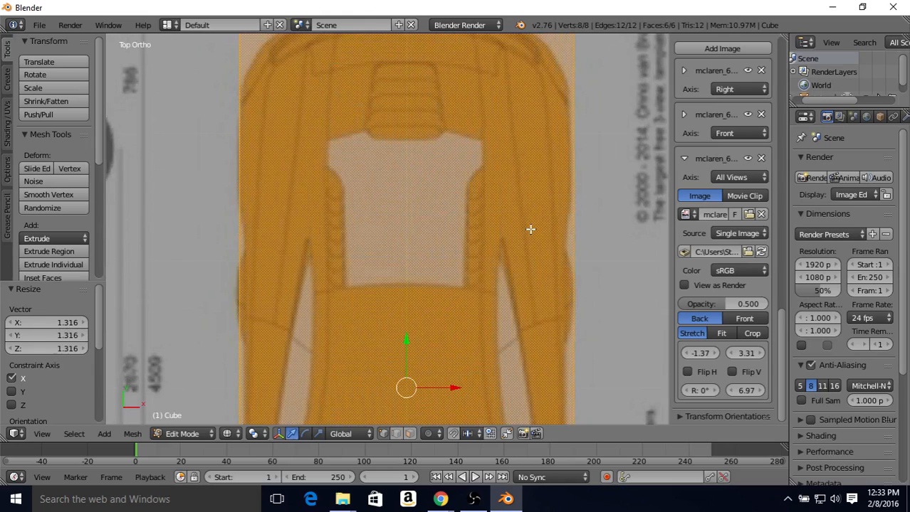
key(s)
key(x)
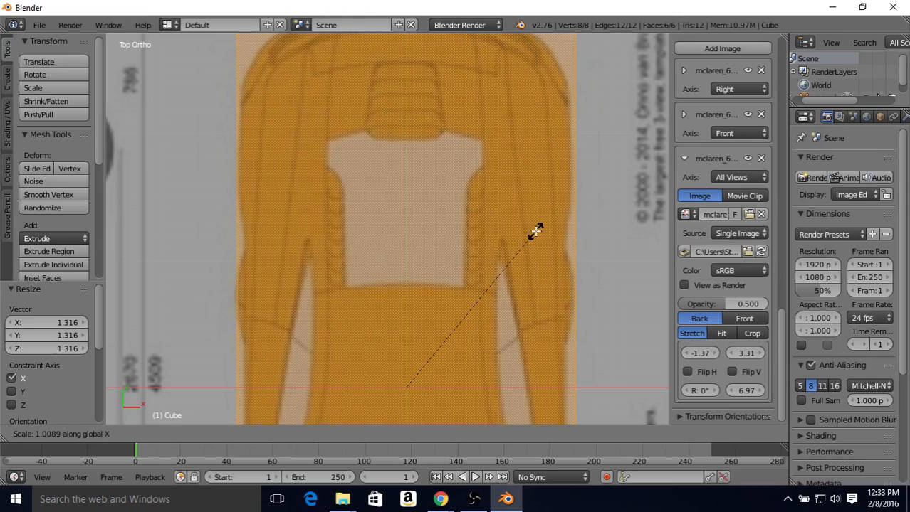
click(534, 232)
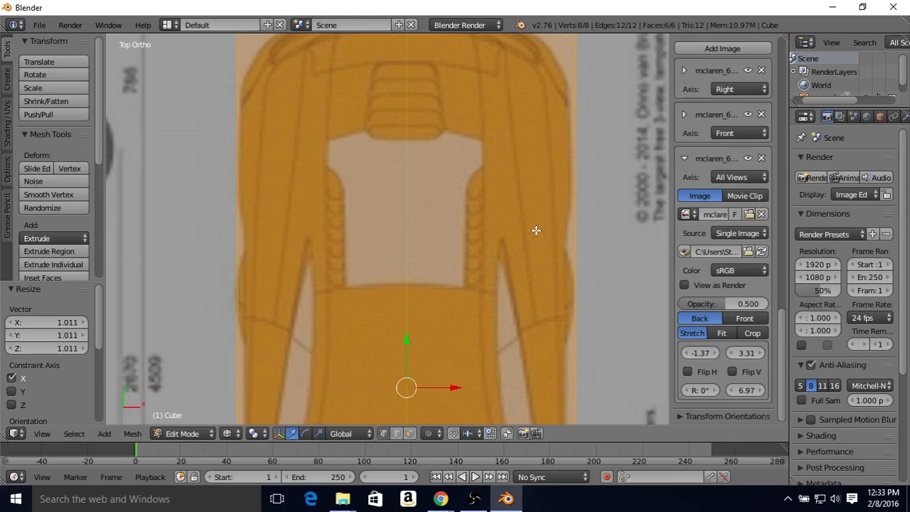
shift+middle_drag(513, 285, 524, 230)
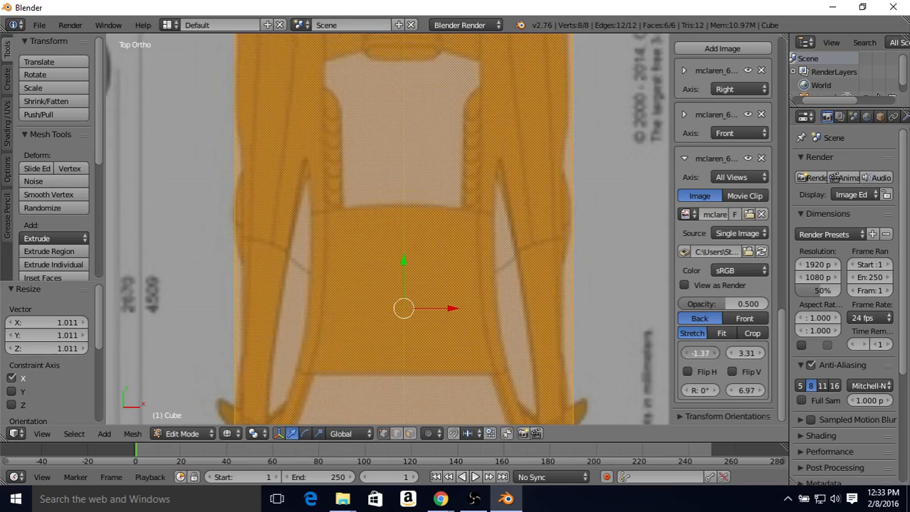
drag(700, 353, 704, 353)
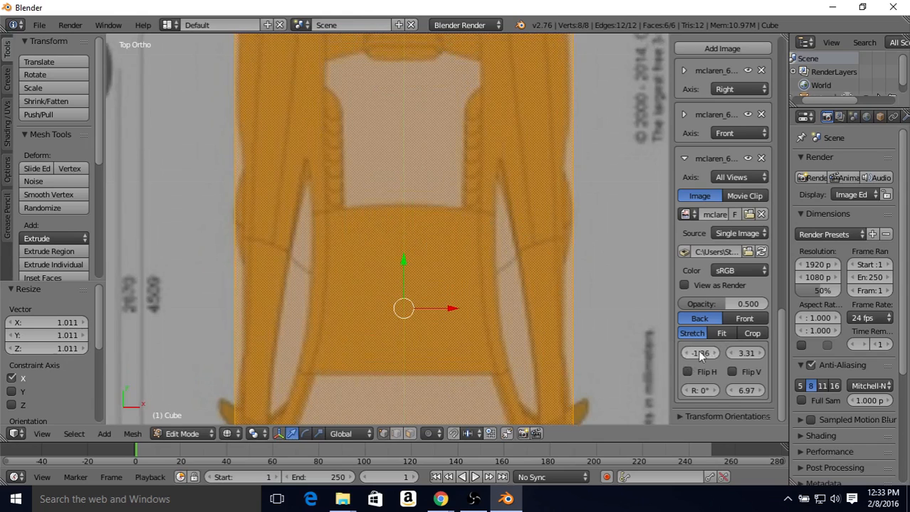
Inspect both sides of the overhead car against the widened cube's edges, from the nose back to the tail
shift+middle_drag(397, 276, 429, 145)
shift+middle_drag(484, 328, 490, 202)
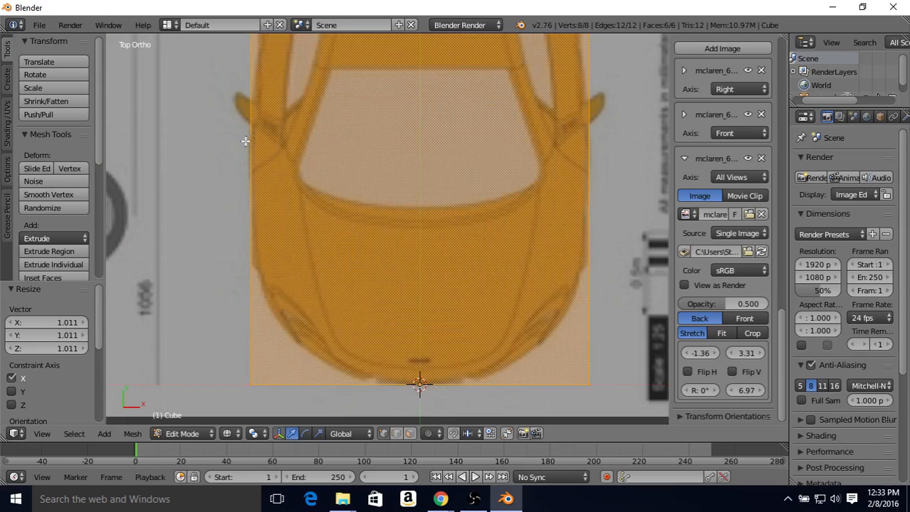
shift+middle_drag(446, 128, 406, 339)
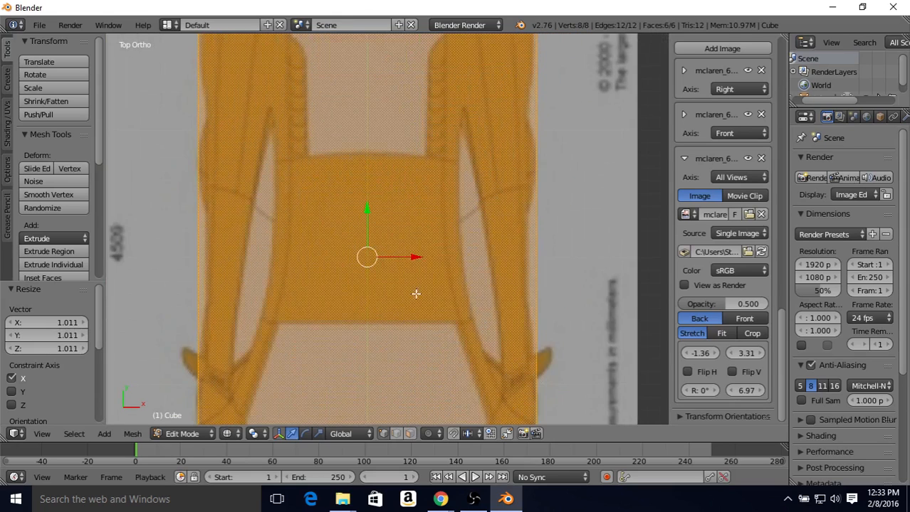
shift+scroll(427, 260, up, 3)
shift+middle_drag(289, 126, 287, 72)
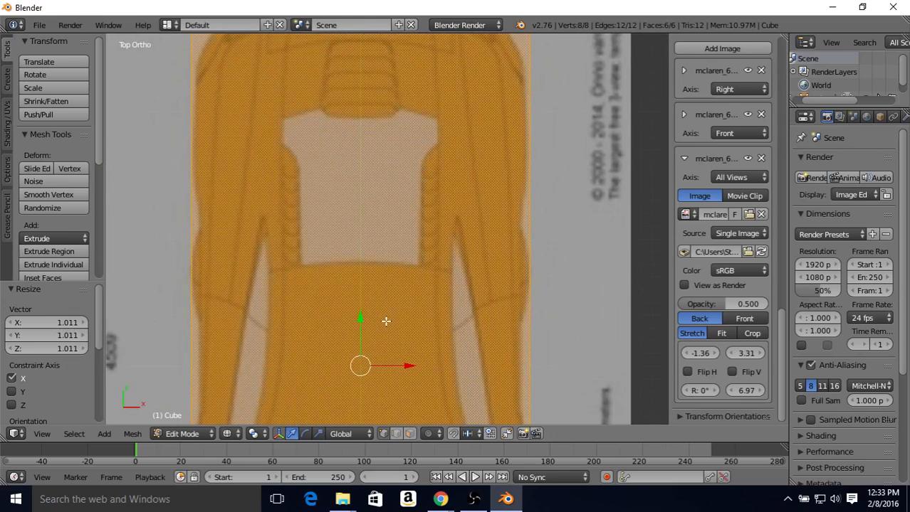
shift+middle_drag(381, 322, 420, 211)
shift+middle_drag(343, 311, 391, 206)
shift+middle_drag(383, 336, 358, 150)
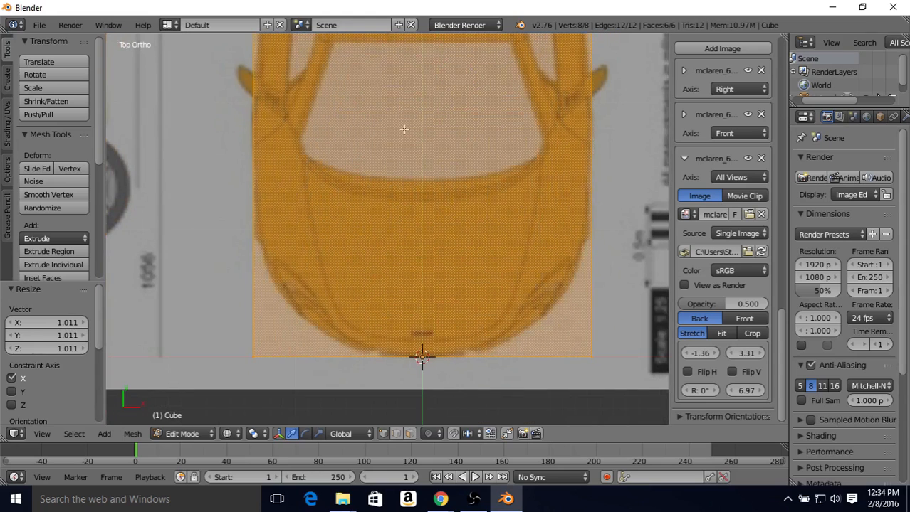
shift+middle_drag(410, 122, 382, 284)
shift+middle_drag(397, 153, 372, 398)
shift+middle_drag(386, 124, 414, 323)
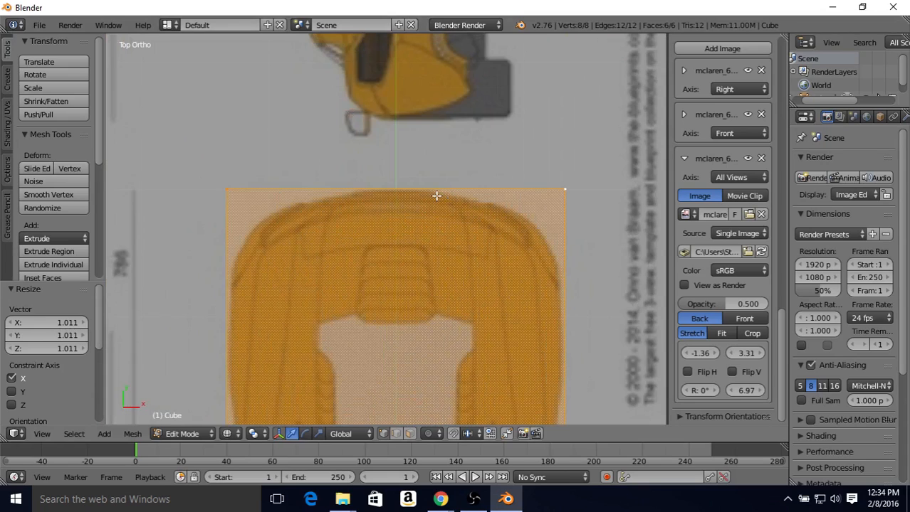
Restrict the overhead background image to the Top axis, and check the backgrounds in the right and top views
key(KP_3)
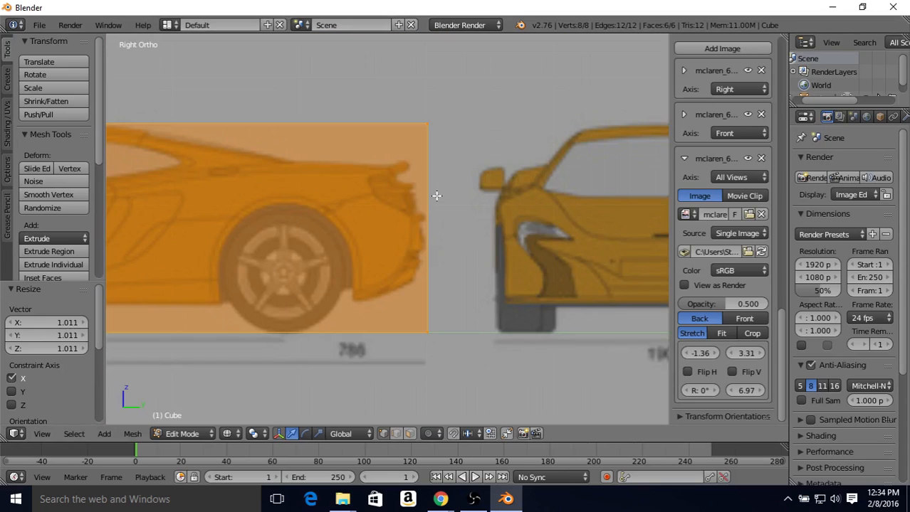
scroll(436, 196, down, 2)
shift+middle_drag(266, 178, 534, 203)
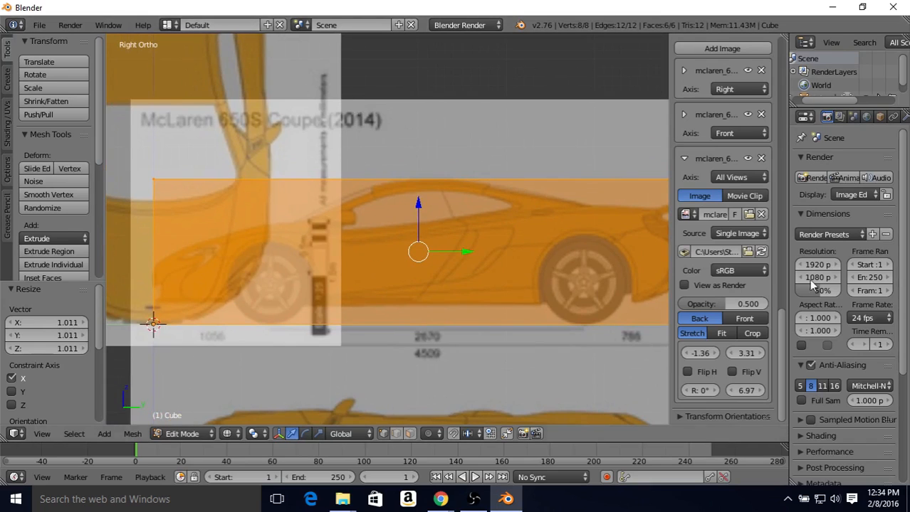
click(725, 178)
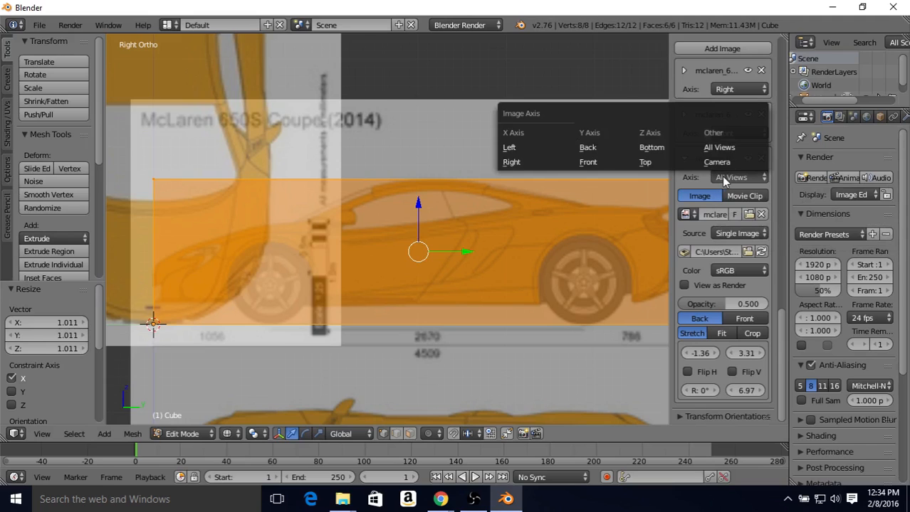
click(653, 163)
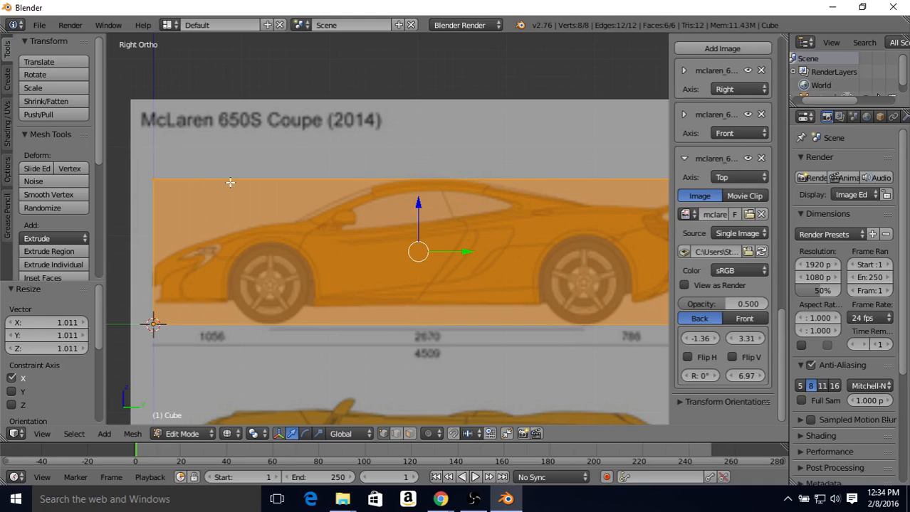
key(KP_7)
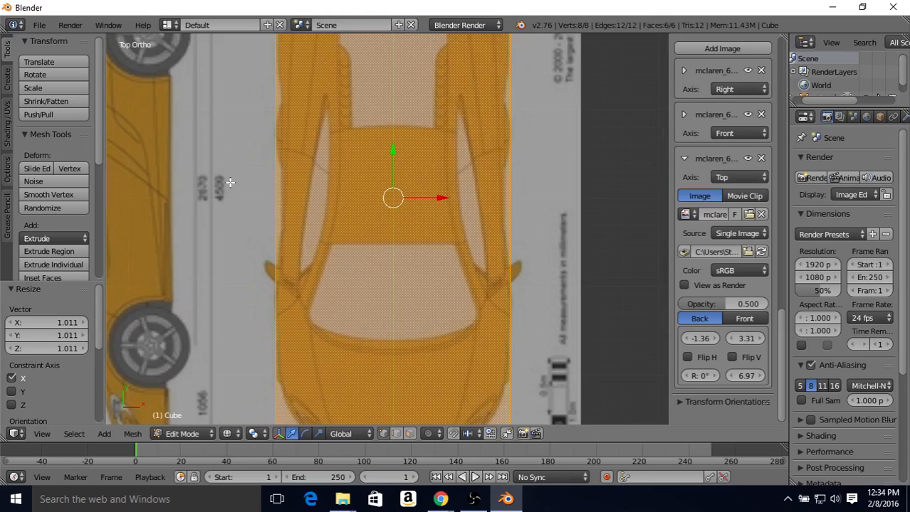
scroll(230, 183, down, 2)
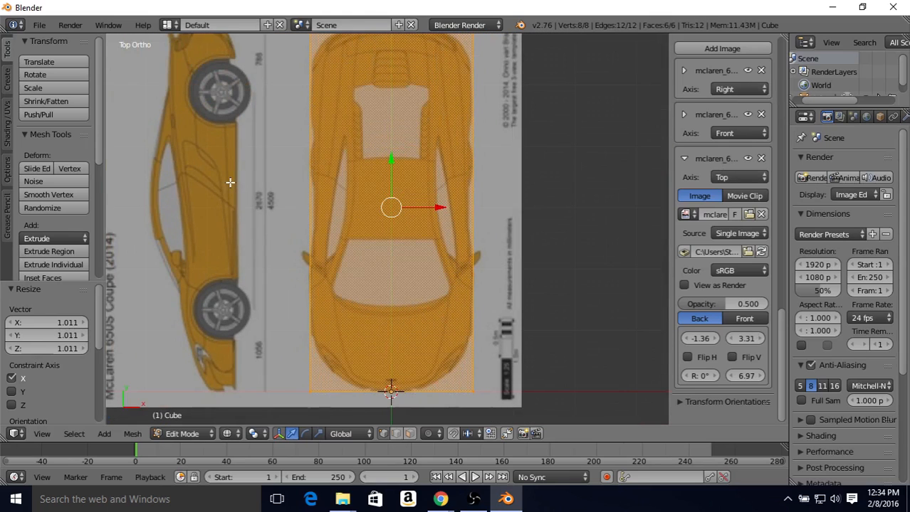
mouse_move(313, 171)
shift+middle_down()
mouse_move(312, 264)
mouse_move(307, 178)
shift+middle_up()
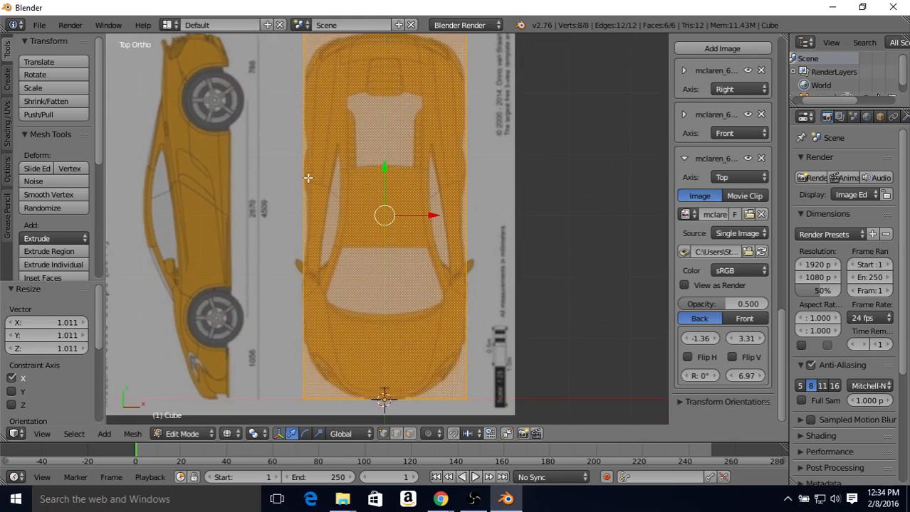
shift+middle_drag(266, 167, 287, 382)
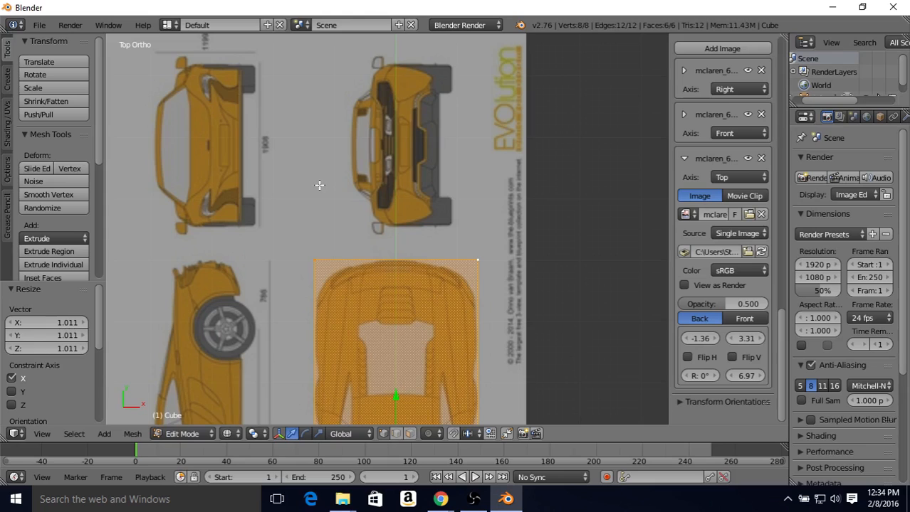
shift+middle_drag(327, 229, 319, 109)
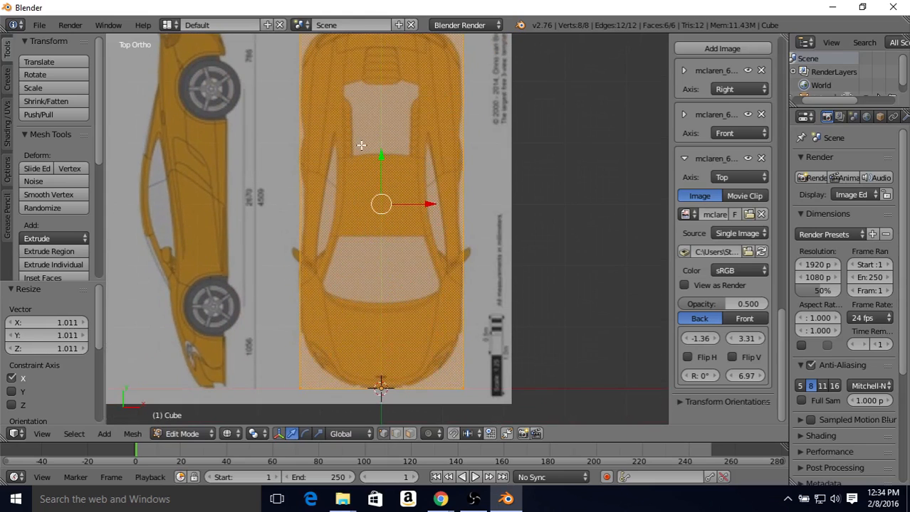
In front view, shift the Front background image to X offset -3.10 and Y offset -1.30 so the front-facing car fits the cube
key(KP_1)
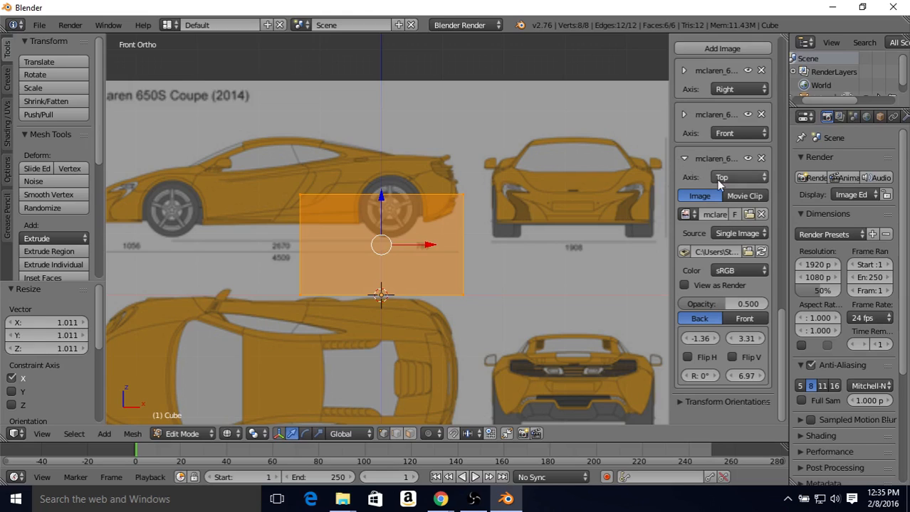
click(684, 158)
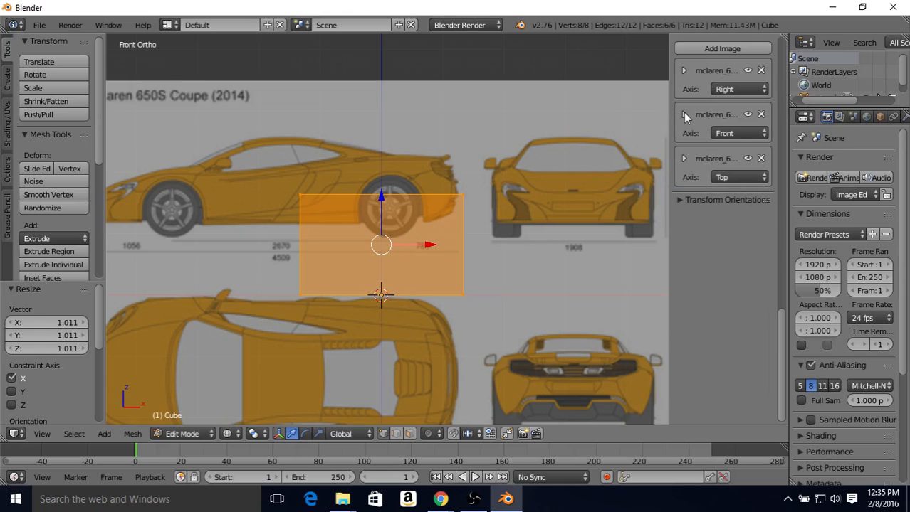
click(683, 115)
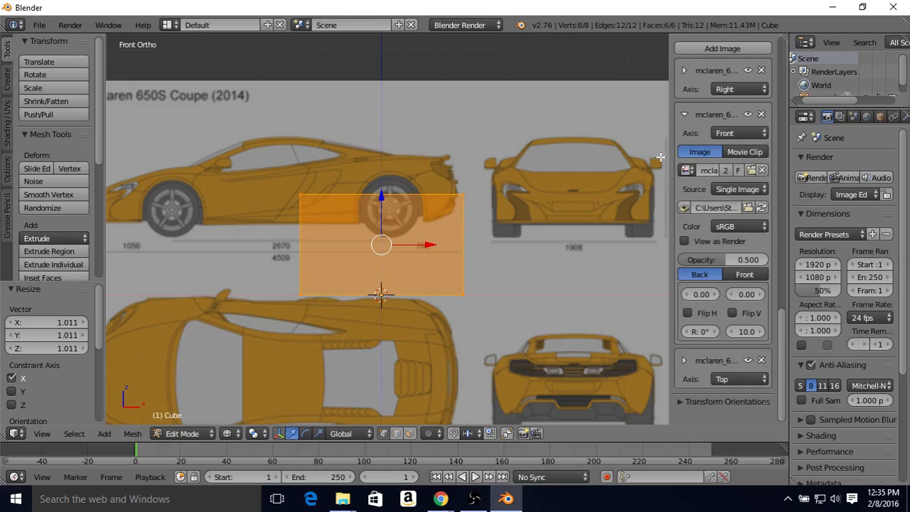
shift+middle_drag(504, 228, 384, 231)
shift+middle_drag(276, 190, 397, 151)
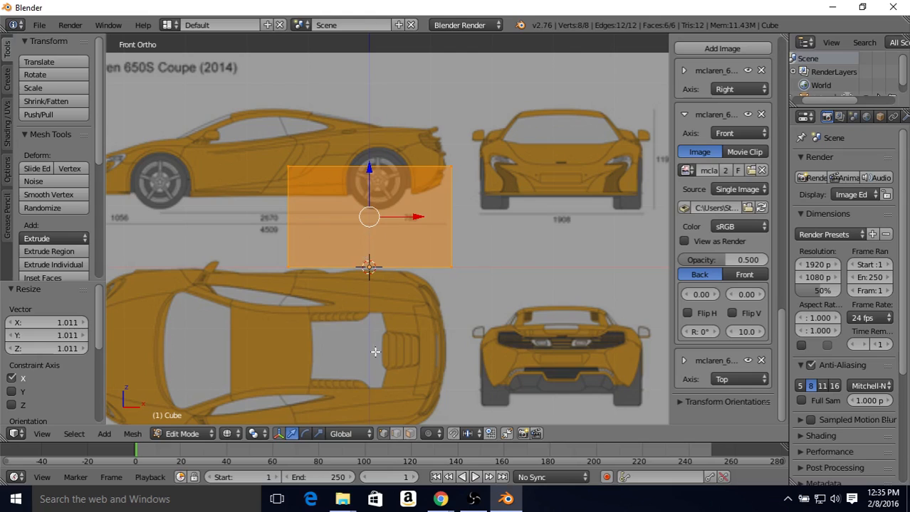
drag(695, 295, 653, 294)
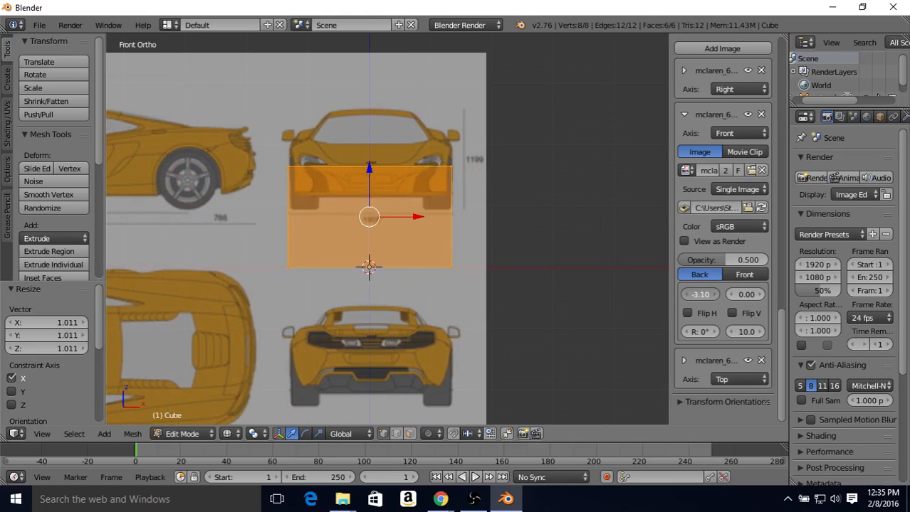
drag(746, 299, 705, 299)
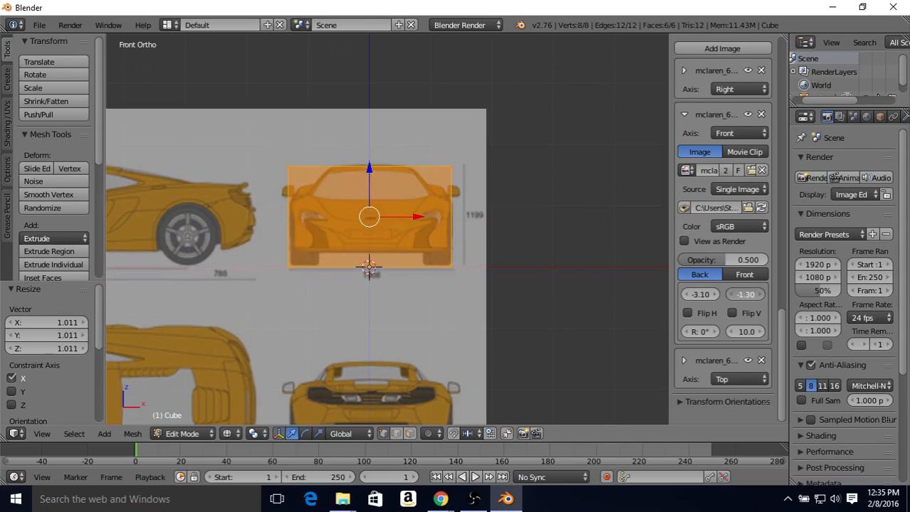
Fine-tune the Front background image to X offset -3.12 and Y offset -1.34 so the car sits within the cube's edges
scroll(544, 247, up, 3)
scroll(544, 247, up, 4)
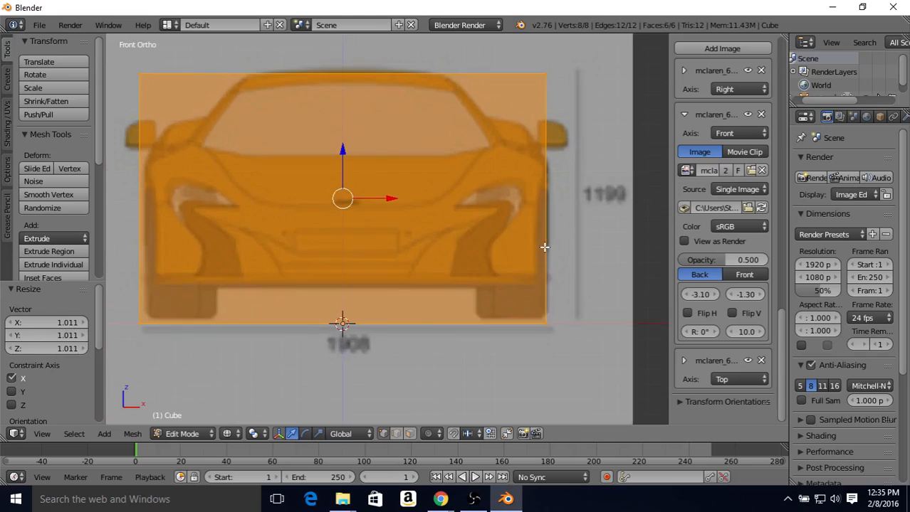
scroll(503, 240, down, 2)
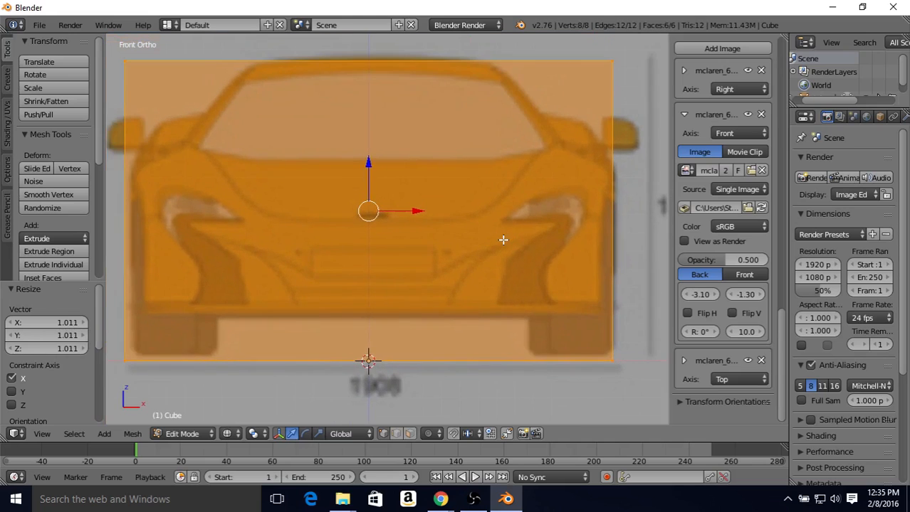
scroll(503, 240, down, 2)
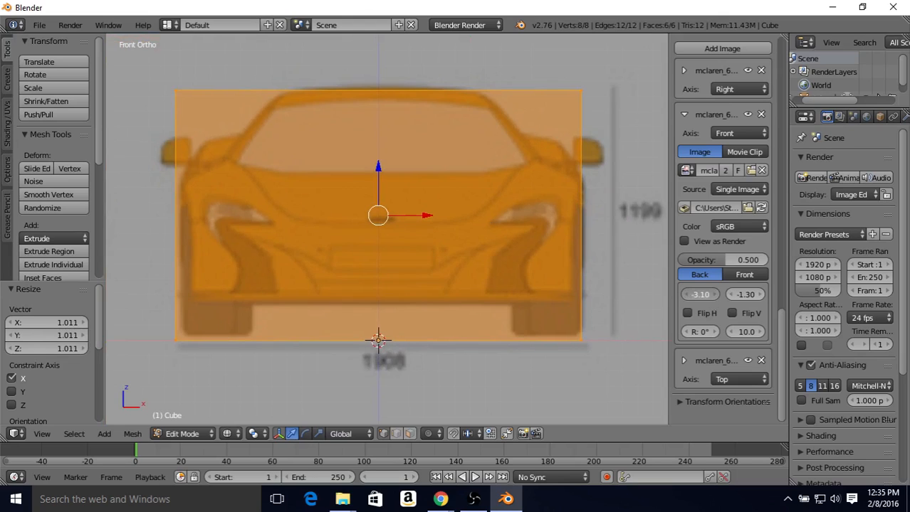
drag(700, 294, 740, 293)
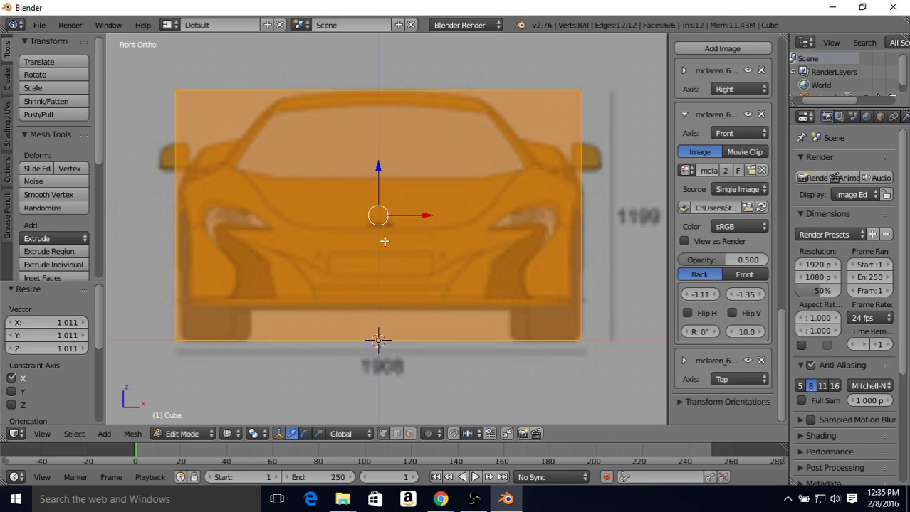
shift+middle_drag(385, 242, 400, 240)
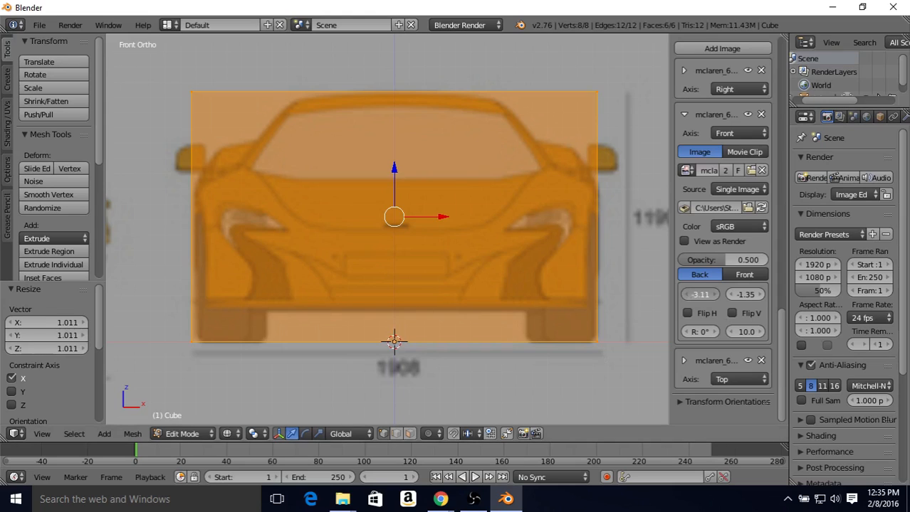
drag(701, 293, 702, 298)
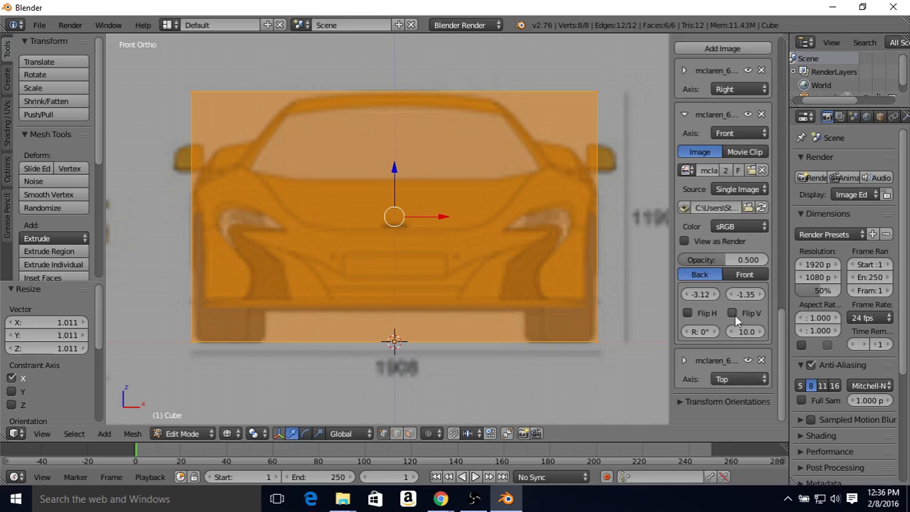
drag(745, 297, 745, 297)
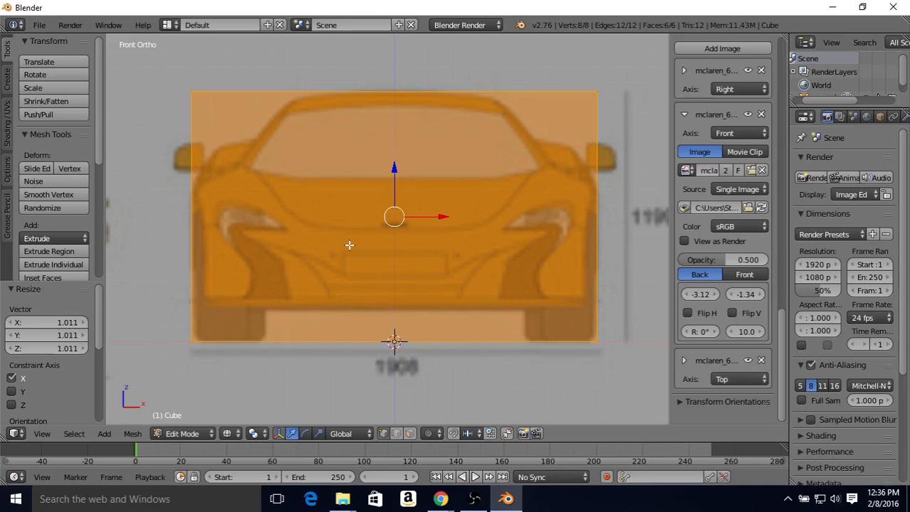
shift+middle_drag(314, 314, 291, 121)
shift+middle_drag(341, 310, 369, 367)
shift+middle_drag(396, 153, 390, 419)
shift+middle_drag(383, 288, 388, 239)
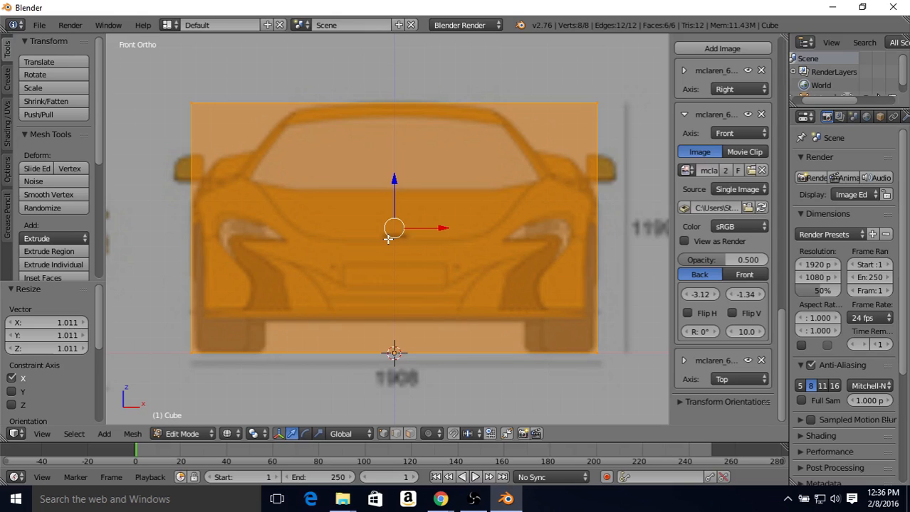
In the back orthographic view, add a fourth background image using the already loaded mclaren_650s.jpg
key(KP_7)
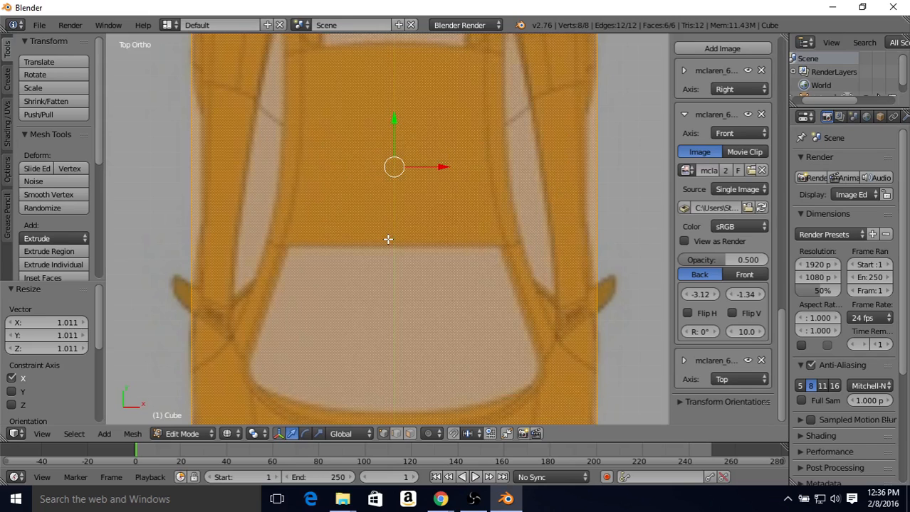
key(ctrl+KP_7)
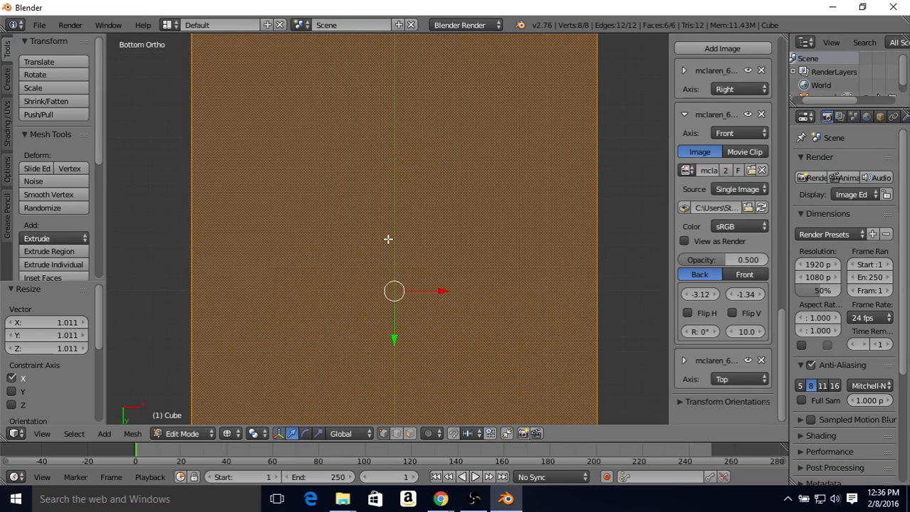
key(ctrl+KP_1)
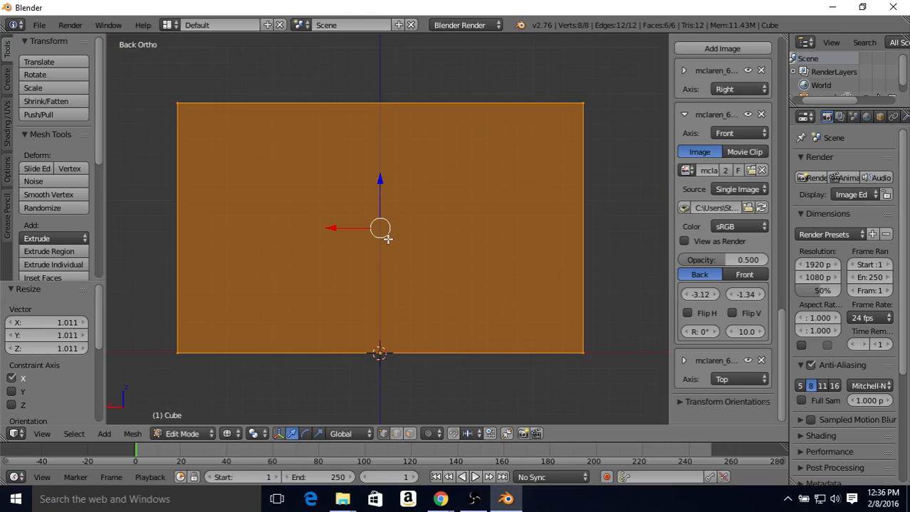
scroll(387, 239, down, 2)
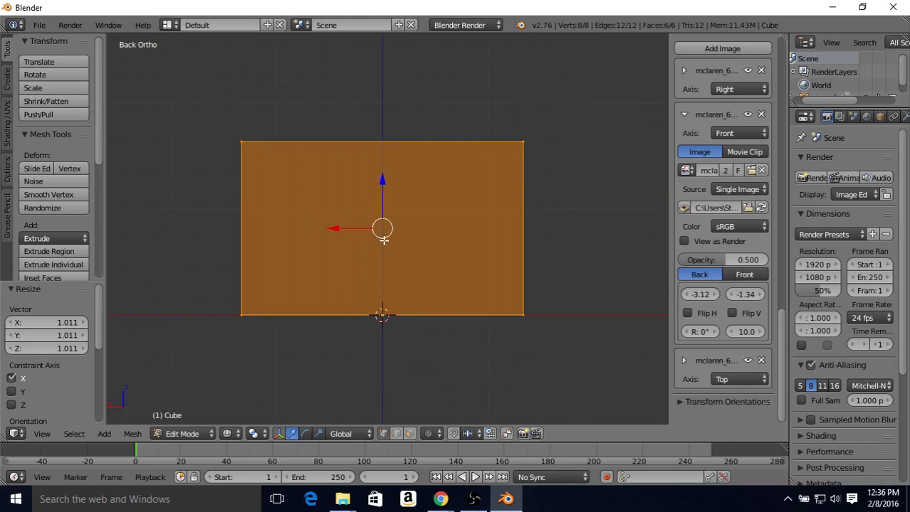
click(683, 114)
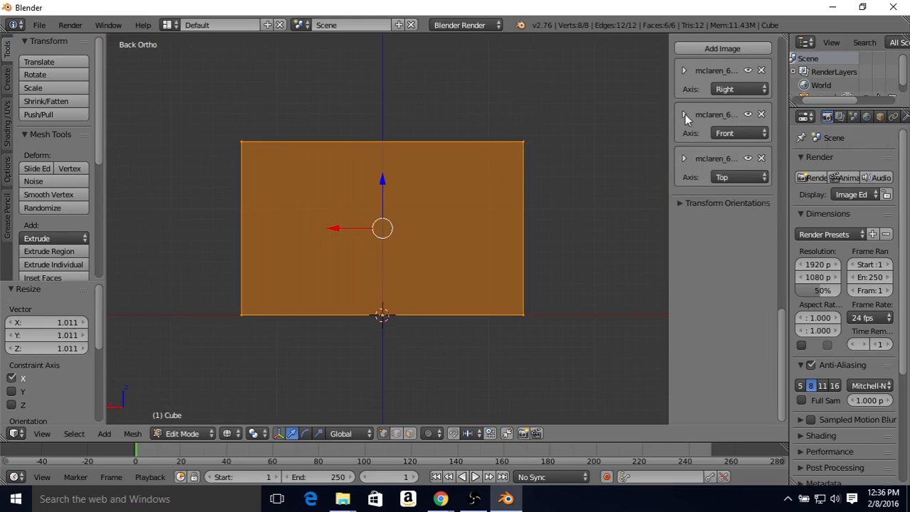
click(696, 49)
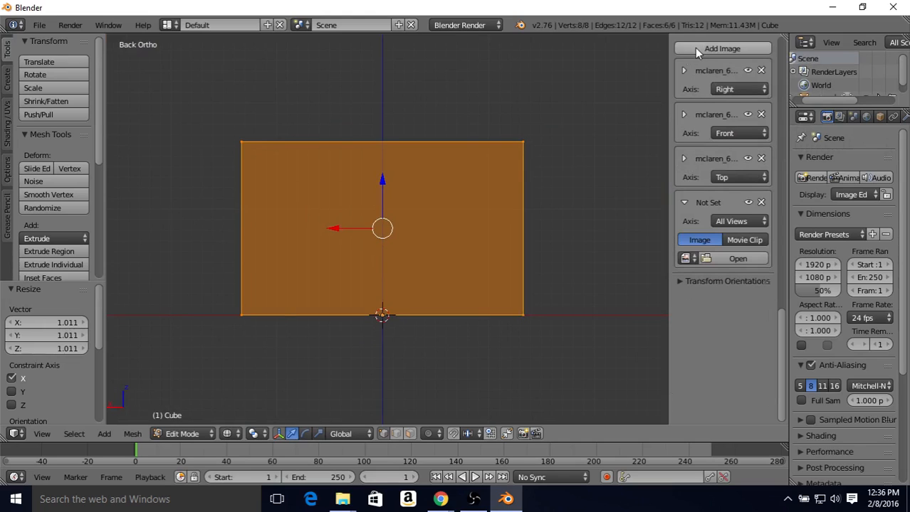
click(684, 258)
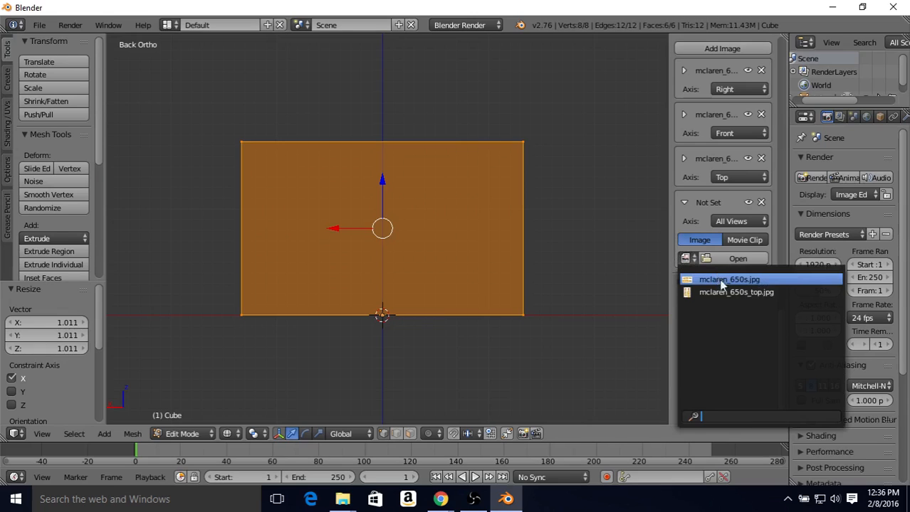
click(718, 279)
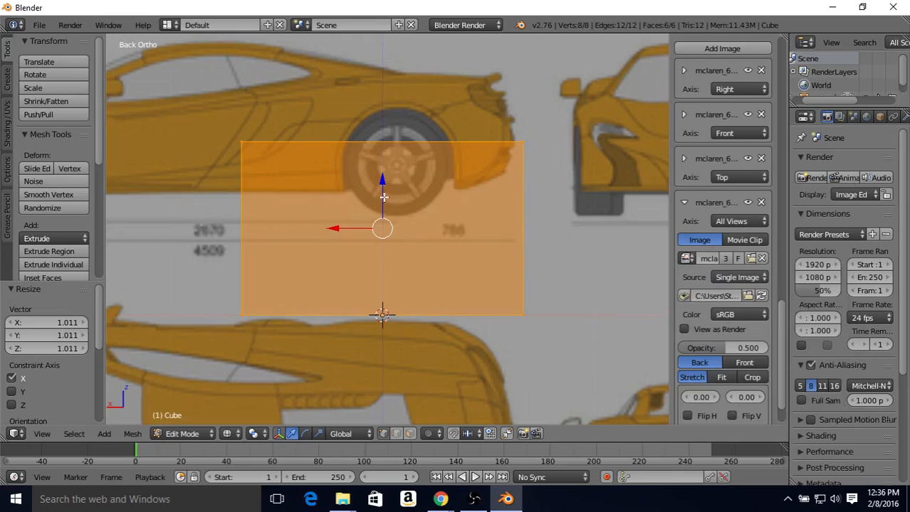
Roughly bring the blueprint's rear-facing car onto the cube with X offset -3.00 and Y offset 3.40
shift+middle_drag(379, 199, 318, 93)
shift+middle_drag(379, 122, 408, 170)
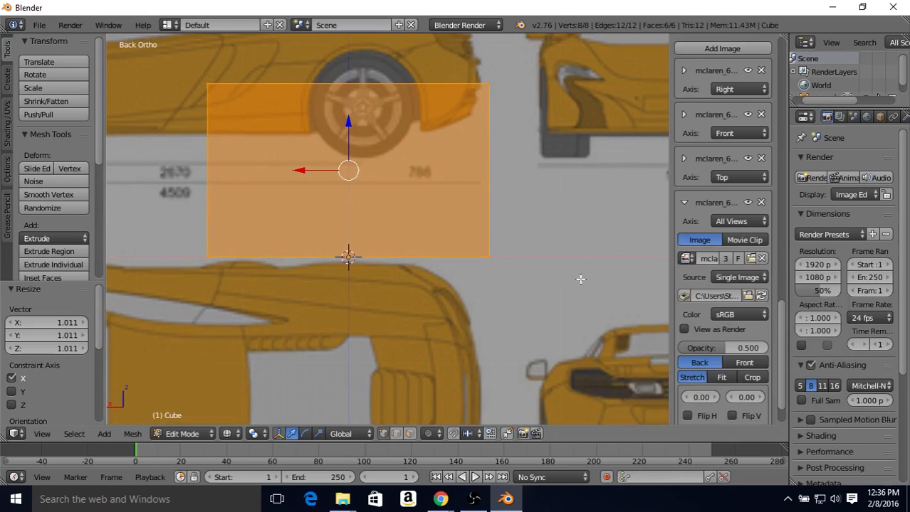
scroll(776, 346, down, 2)
drag(701, 353, 557, 299)
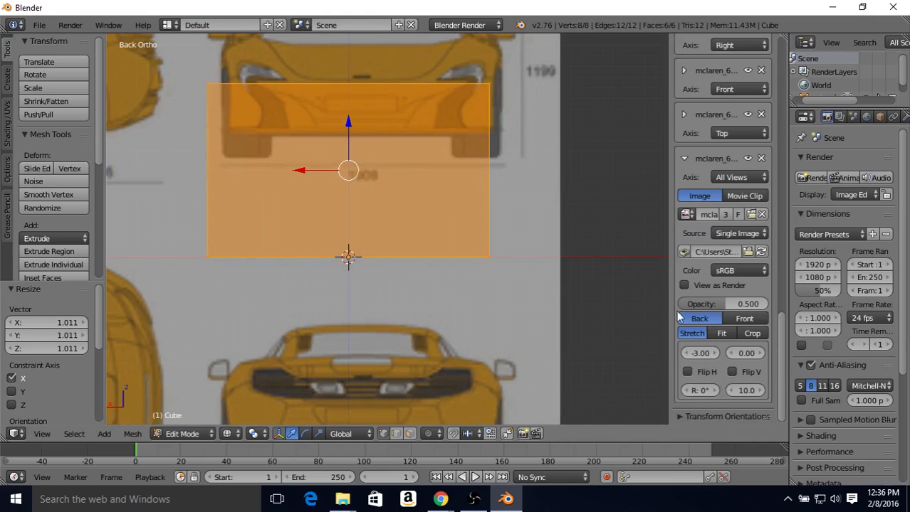
drag(743, 353, 801, 353)
shift+middle_drag(426, 189, 443, 233)
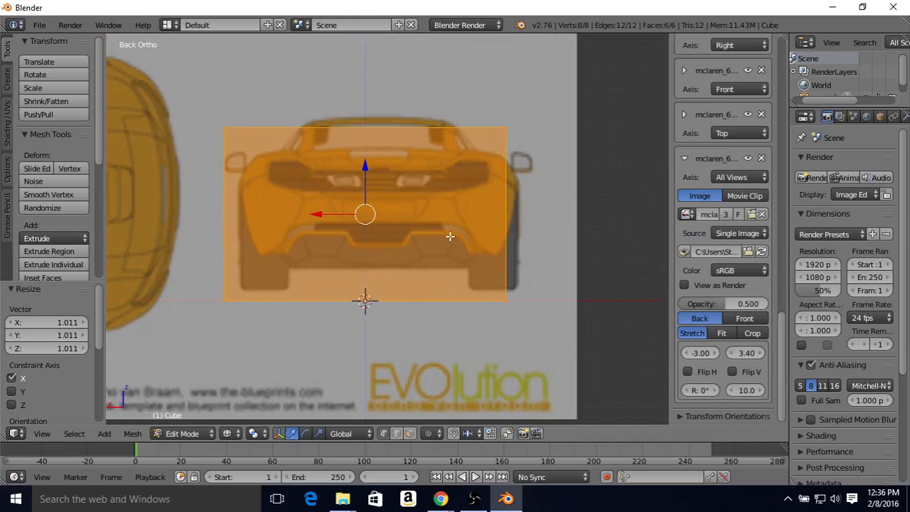
Refine the new background image to X offset -3.12 and Y offset 3.26, checking the rear-facing car against the cube's edges
drag(706, 359, 700, 353)
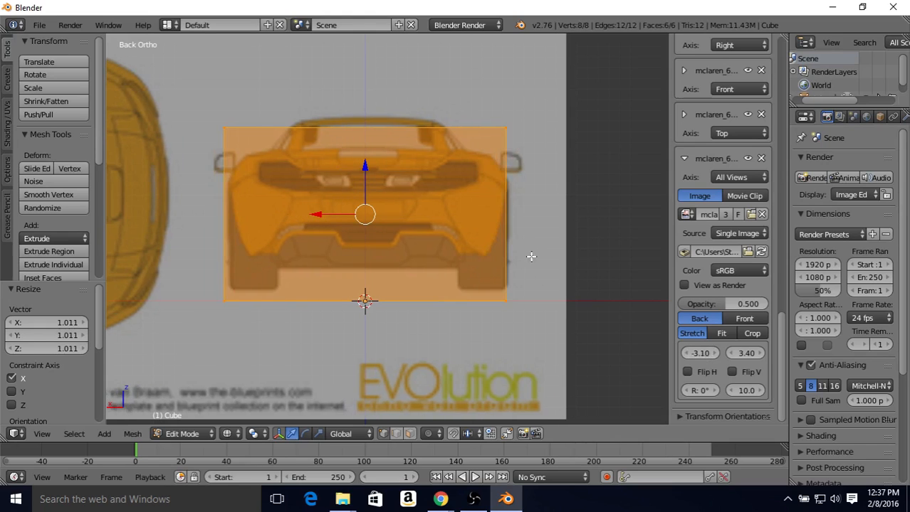
shift+middle_drag(433, 212, 449, 253)
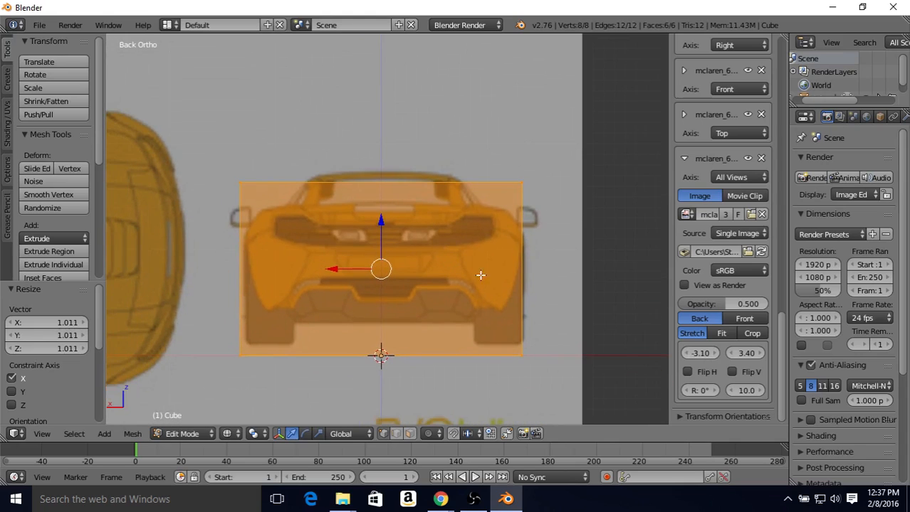
drag(700, 353, 734, 353)
scroll(400, 208, up, 3)
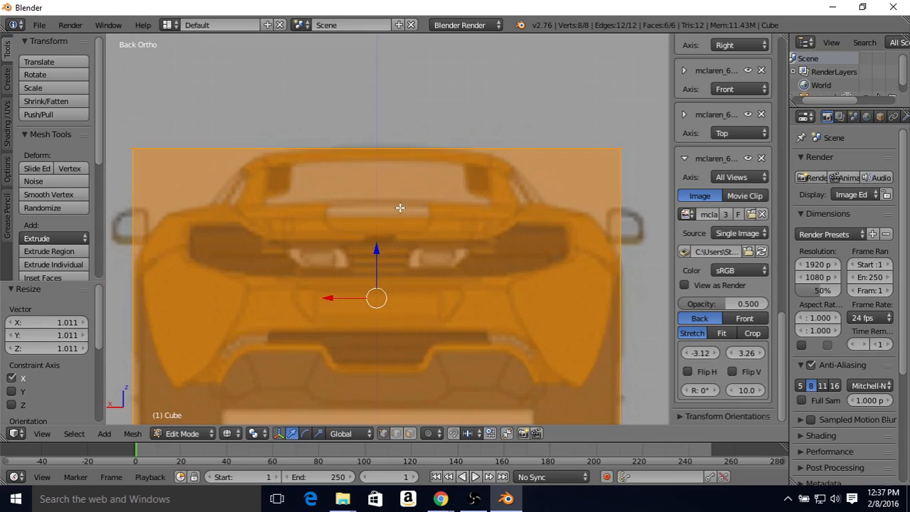
shift+middle_drag(401, 228, 389, 171)
drag(709, 356, 708, 353)
shift+middle_drag(278, 256, 309, 243)
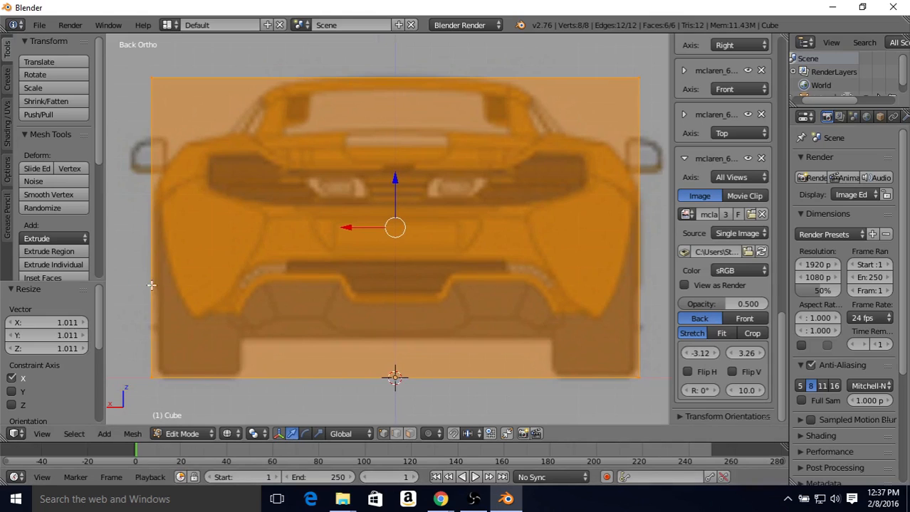
scroll(420, 255, down, 2)
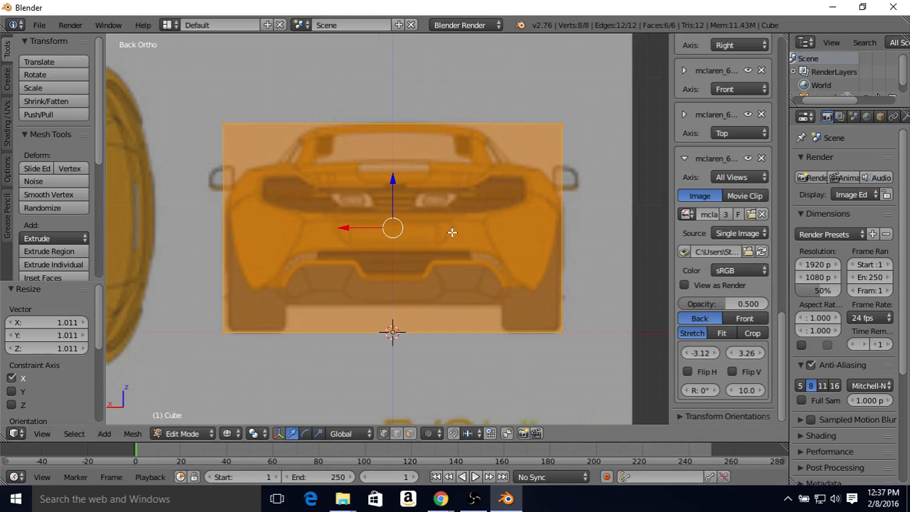
scroll(342, 228, down, 3)
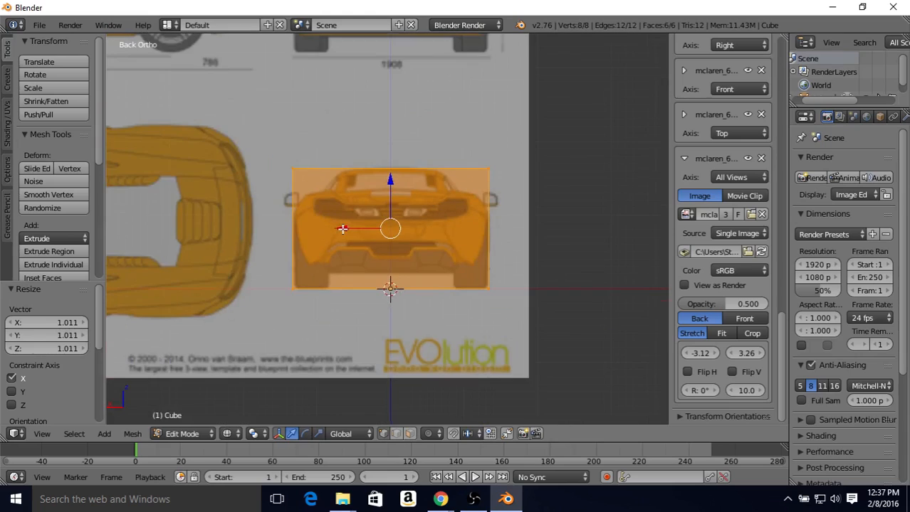
scroll(342, 228, up, 5)
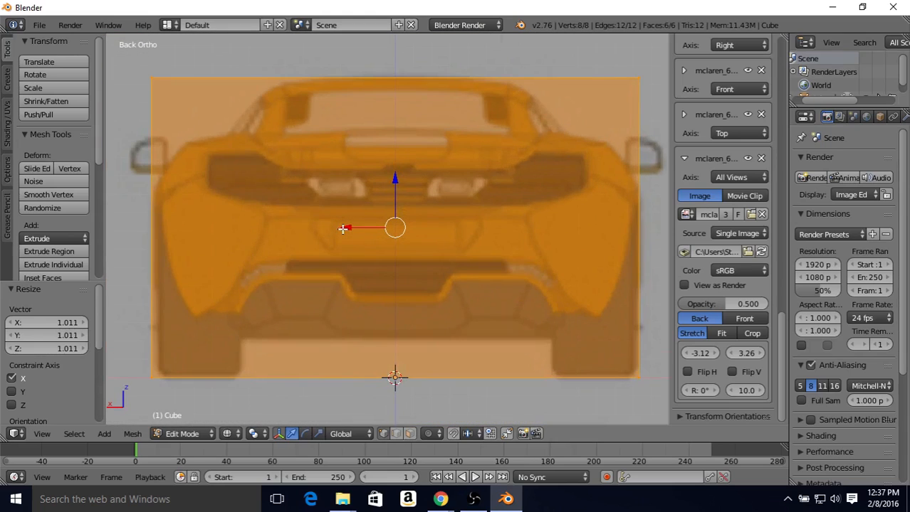
scroll(343, 229, down, 4)
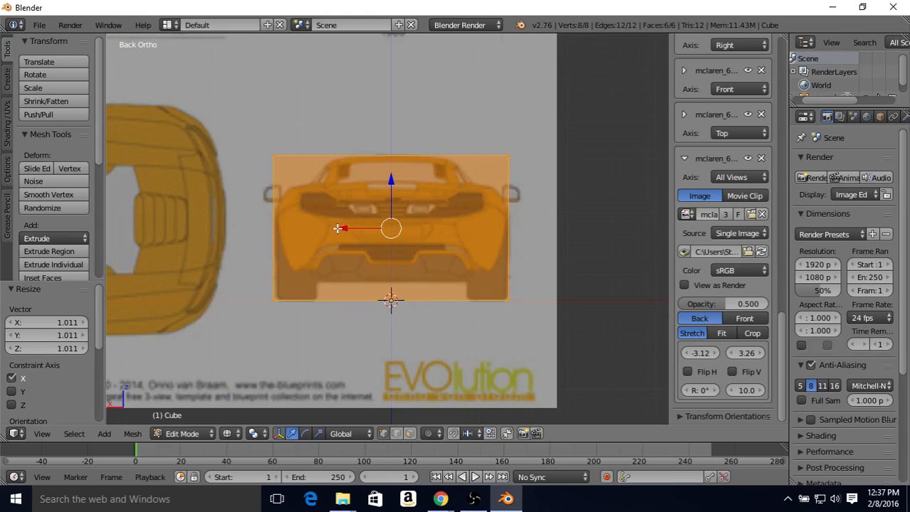
shift+middle_drag(321, 193, 463, 353)
shift+middle_drag(407, 286, 375, 192)
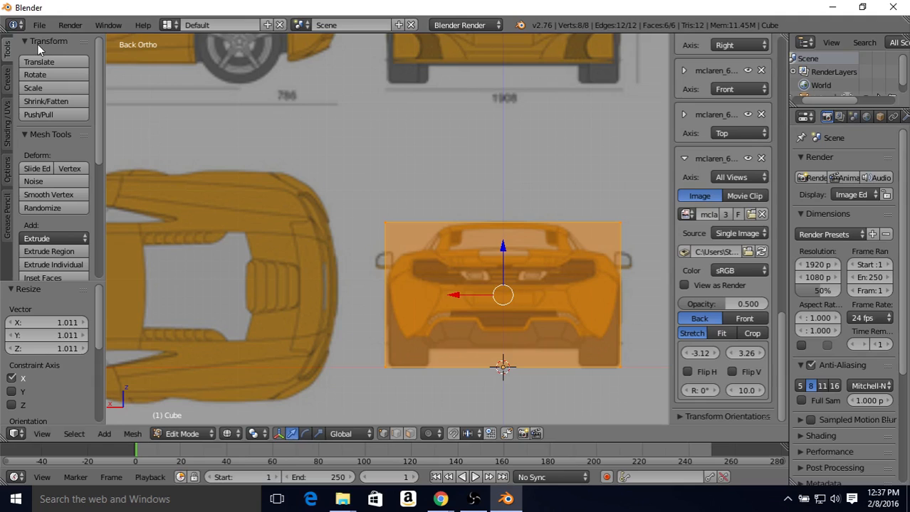
Save the project as "2-8-16 mclaren_650s.blend" in the LowPolyCar folder on the Desktop
click(38, 26)
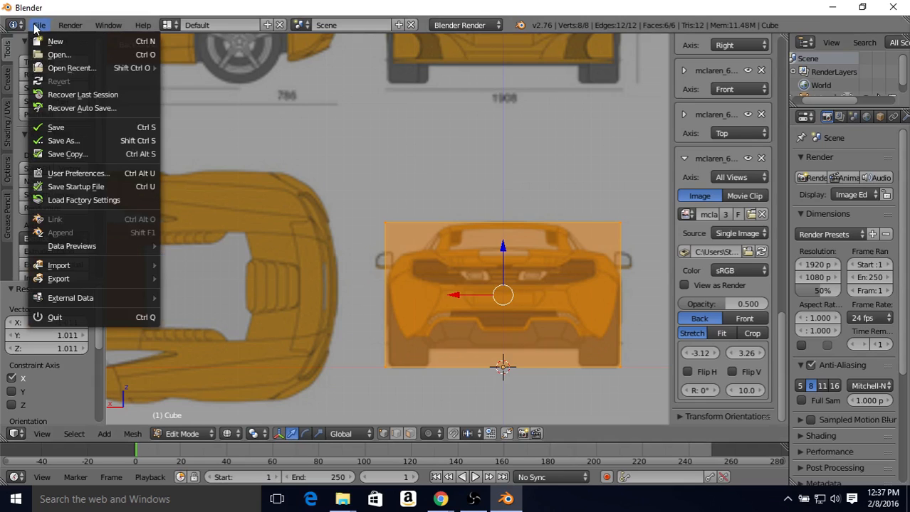
click(60, 140)
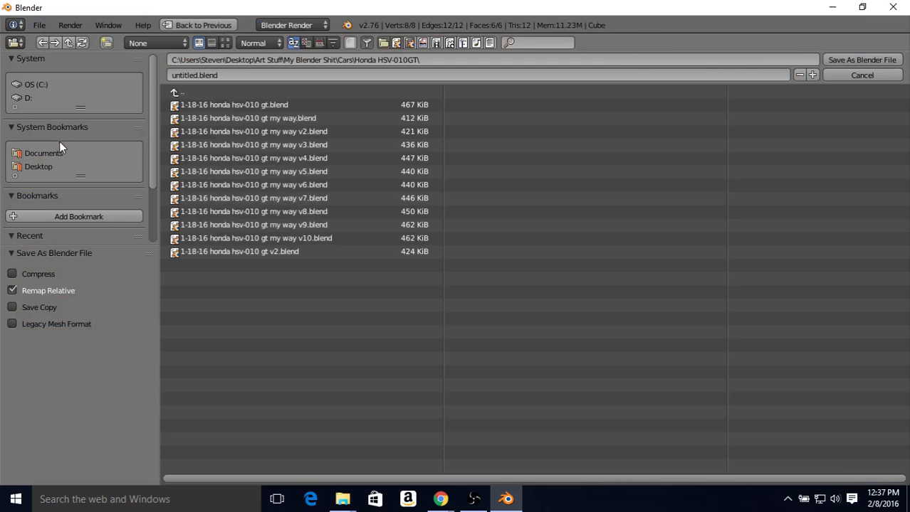
click(28, 165)
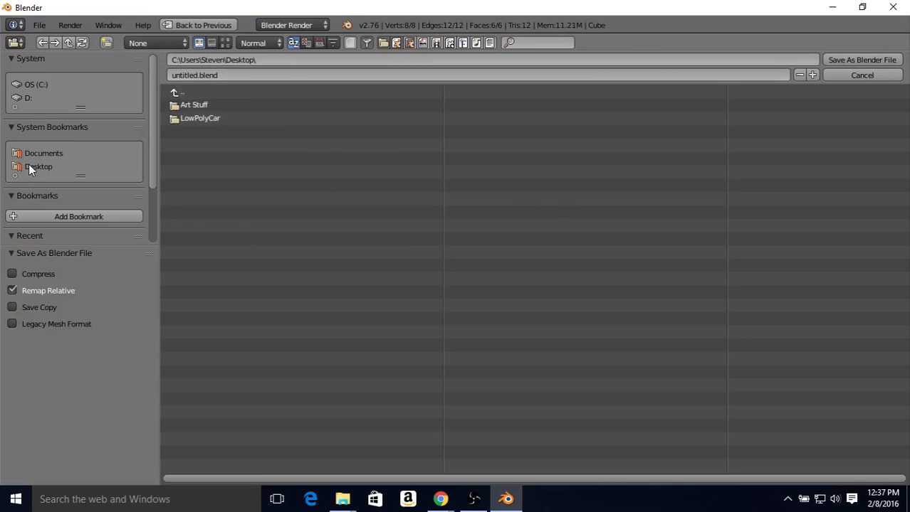
click(188, 121)
click(215, 72)
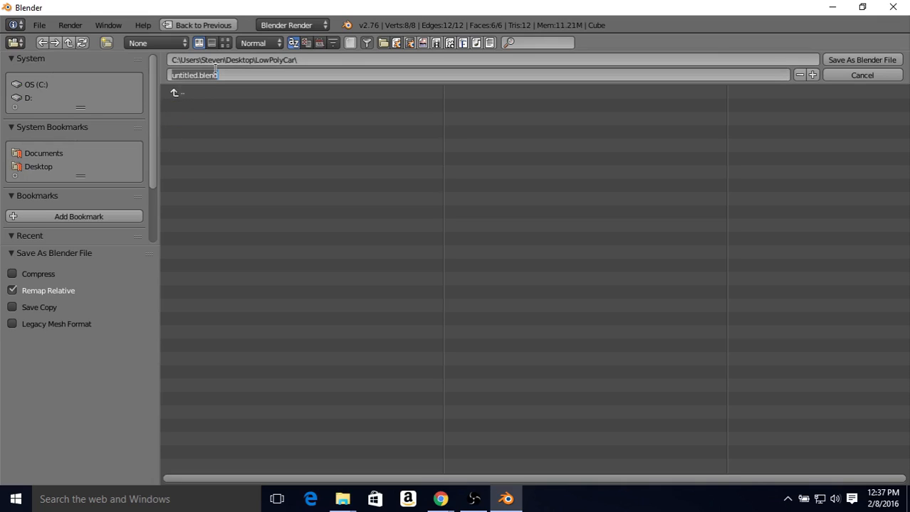
key(BackSpace)
text(mclaren)
text(_650s)
text(2-8-16)
click(844, 59)
click(839, 61)
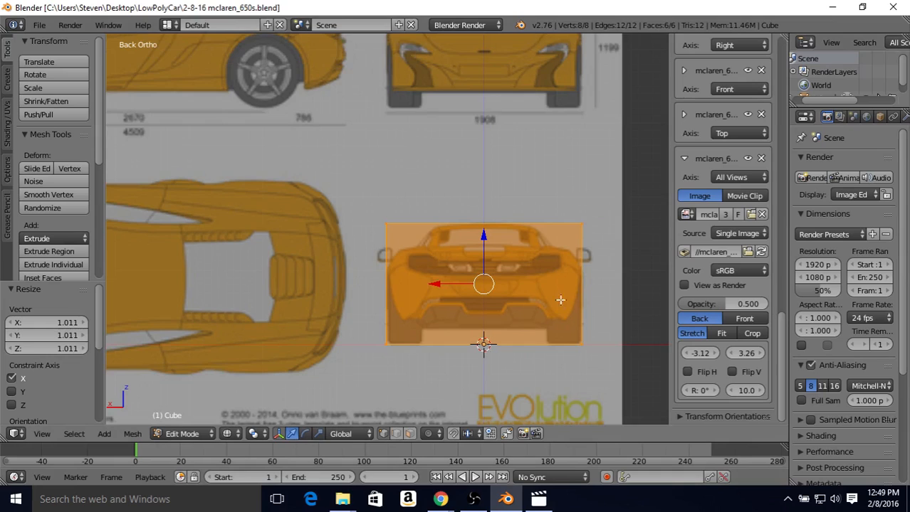
Restrict the rear-facing background image to the Back axis and save the file again
click(724, 179)
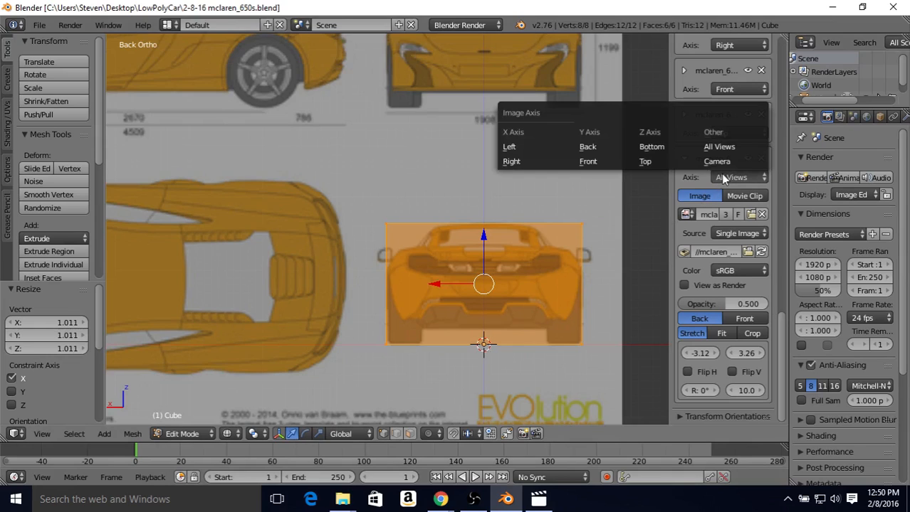
click(607, 152)
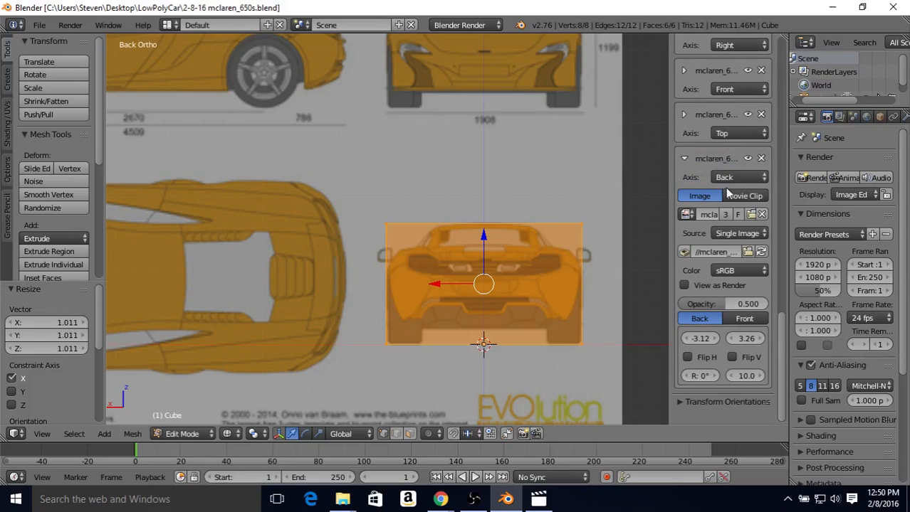
click(39, 26)
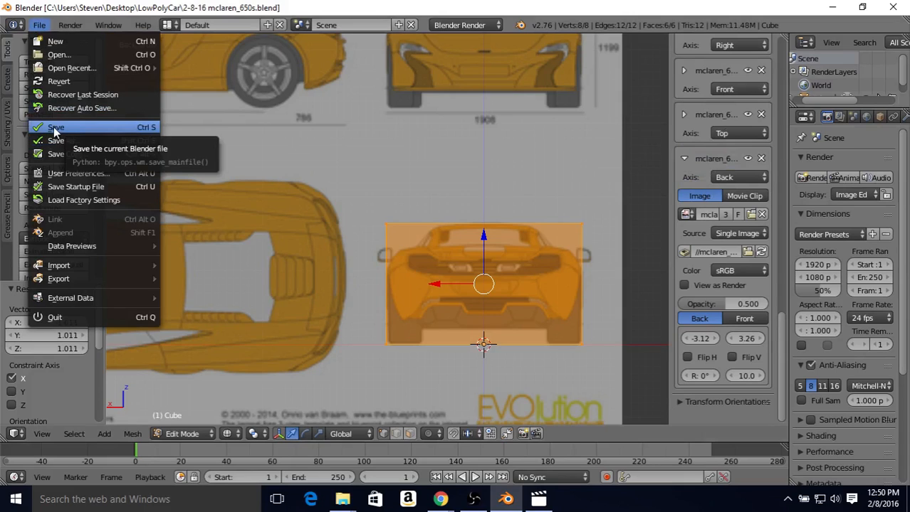
click(57, 128)
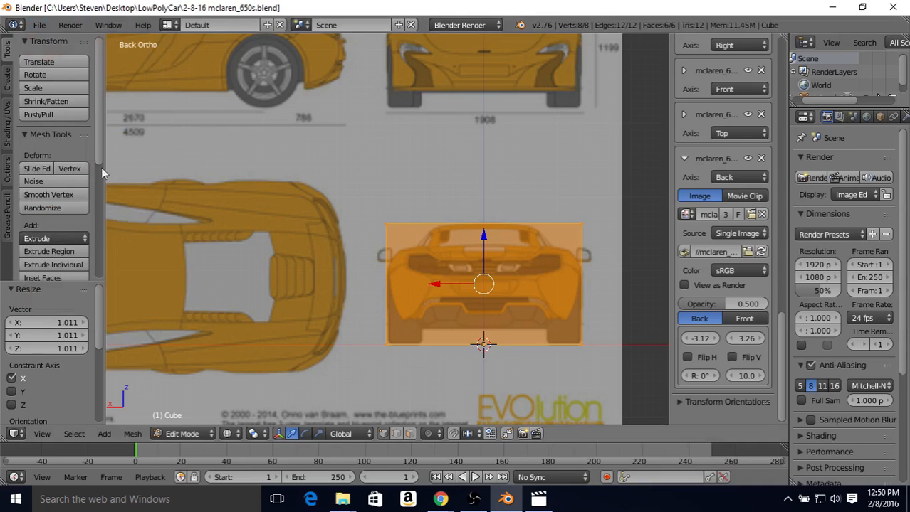
click(38, 26)
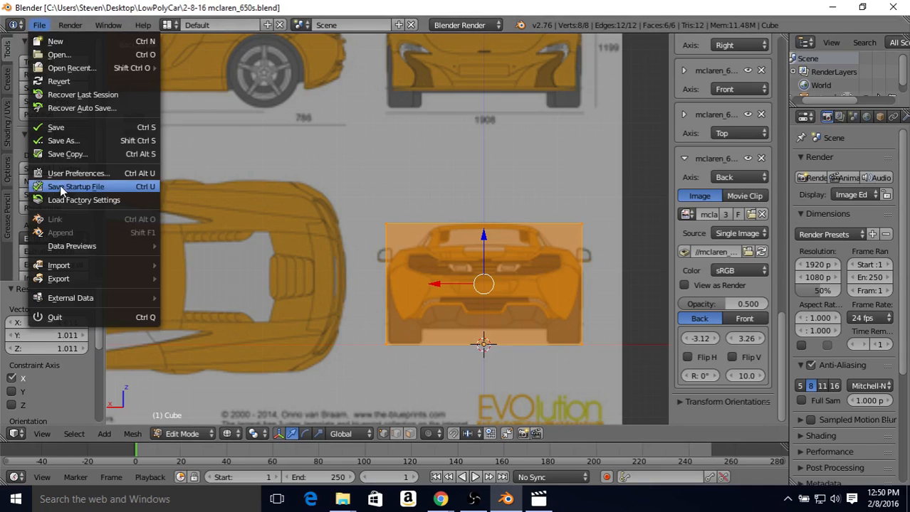